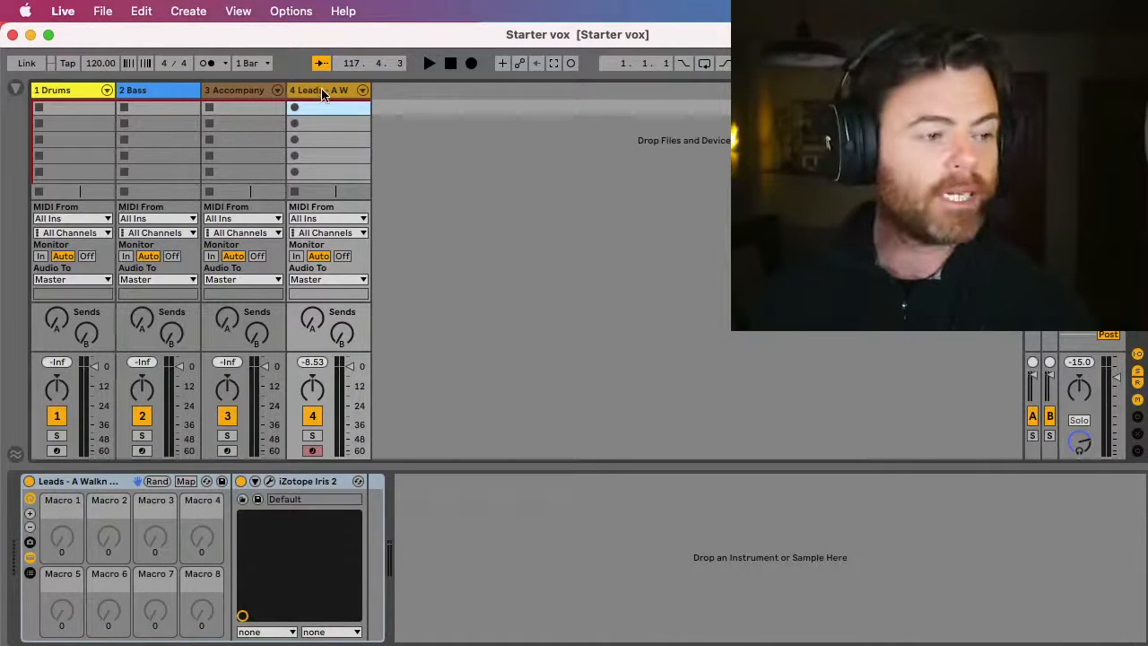
Delete the Leads, Accompany and Bass tracks from the set
left_click(321, 92)
key("Delete")
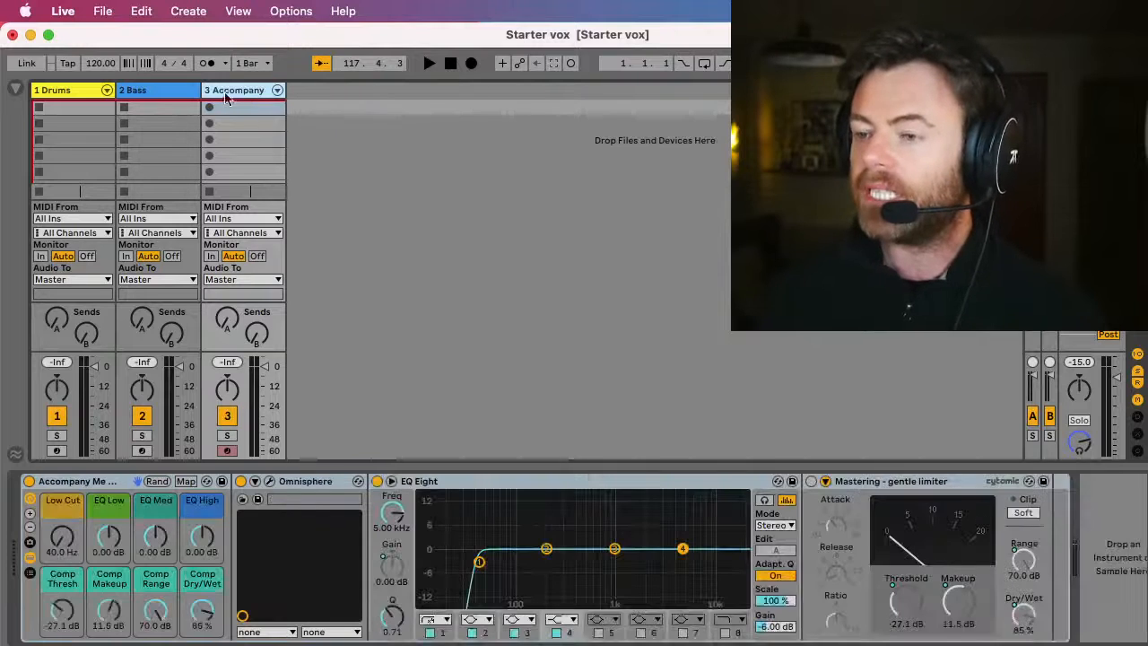
key("Delete")
key("Delete")
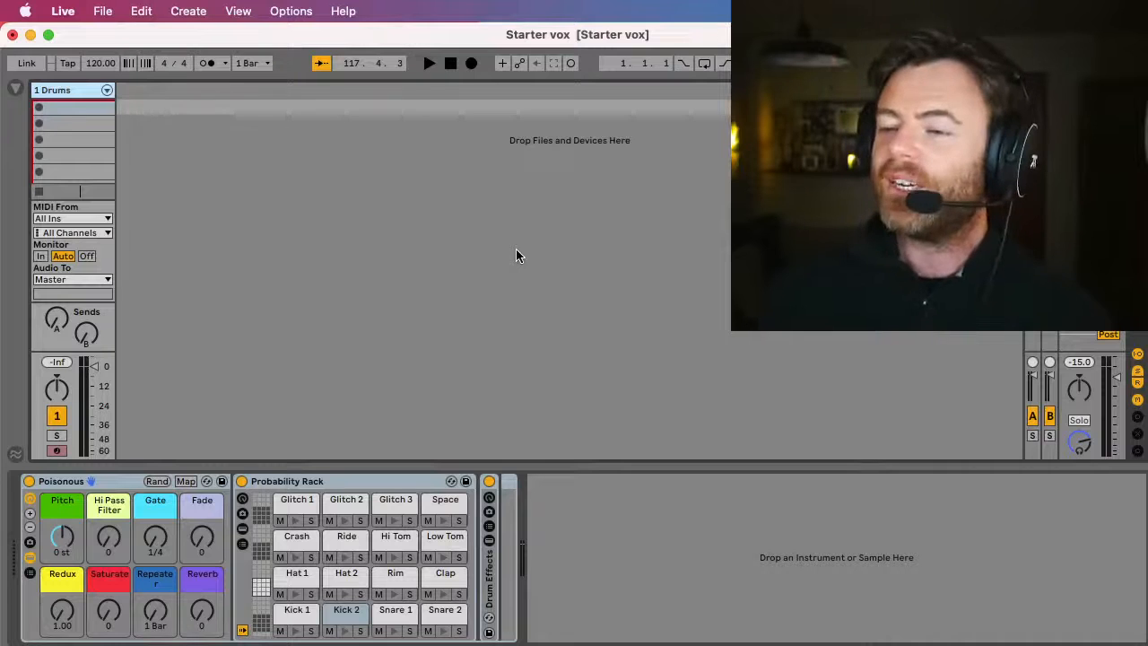
scroll(516, 250, "down", 3)
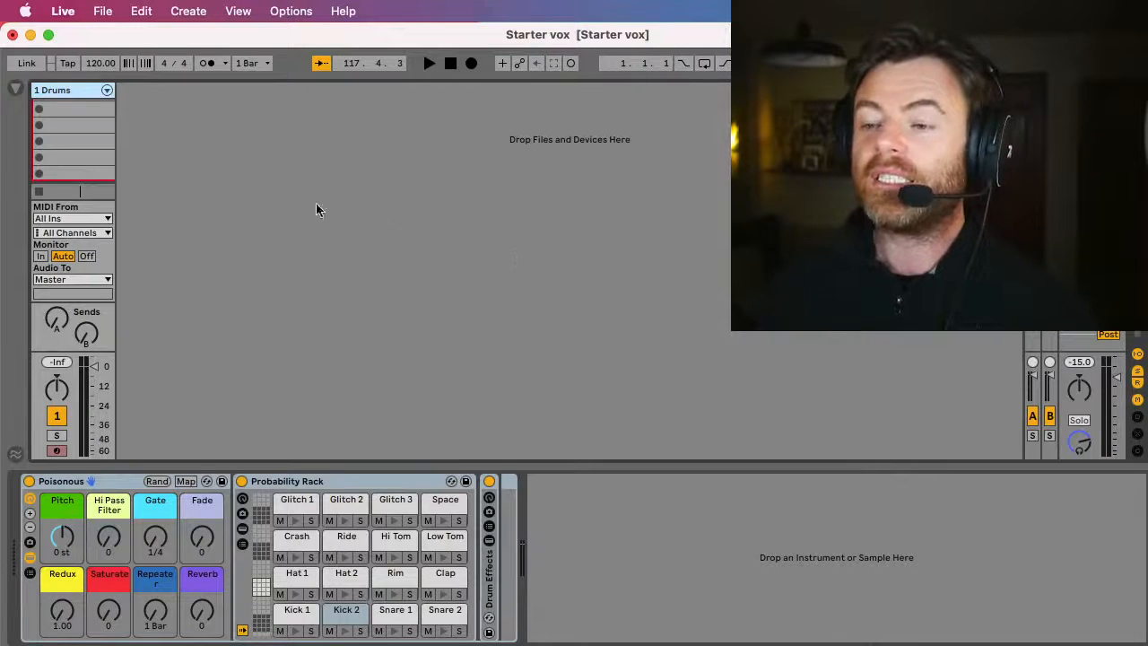
Show the browser, clear its search and open the Drums category
left_click(14, 90)
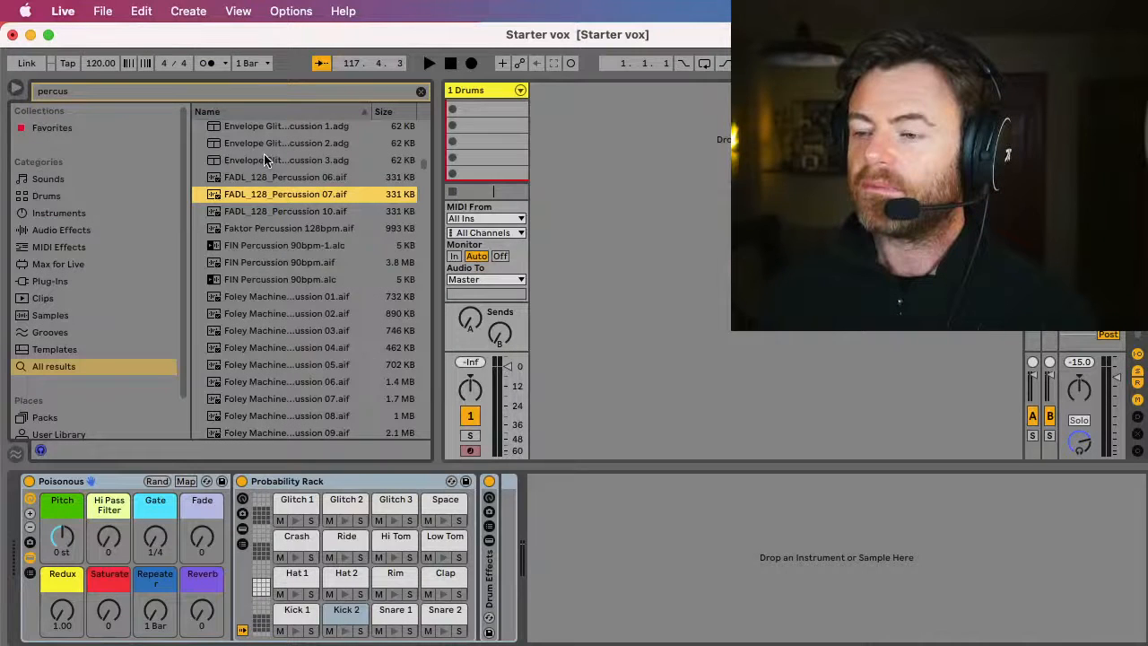
key("super+f")
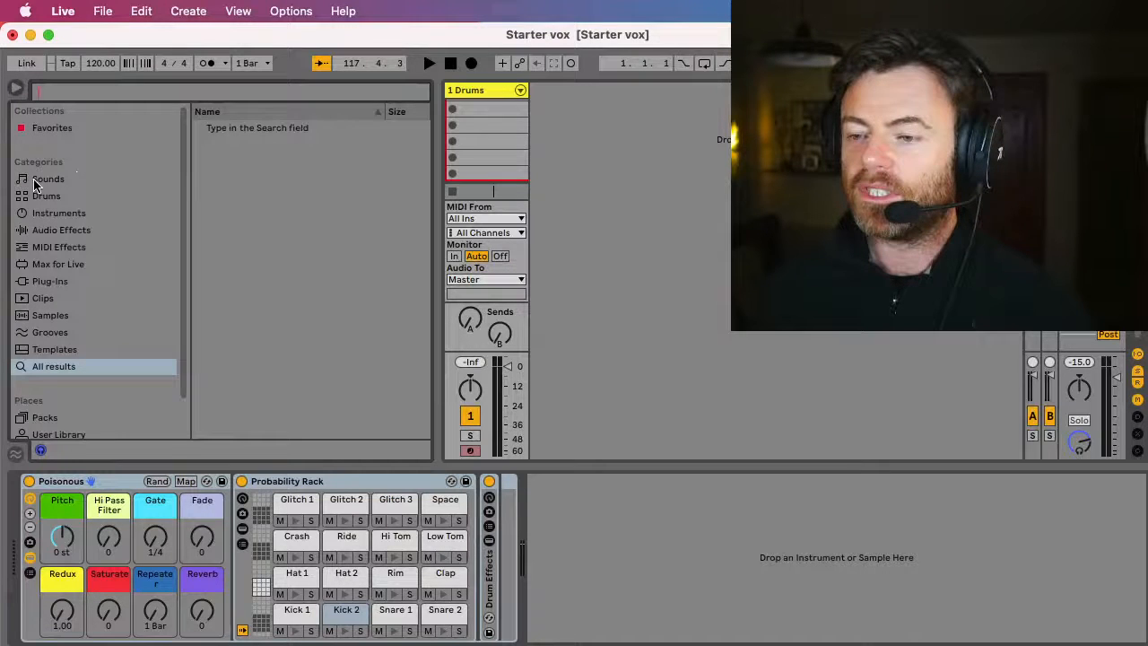
left_click(37, 185)
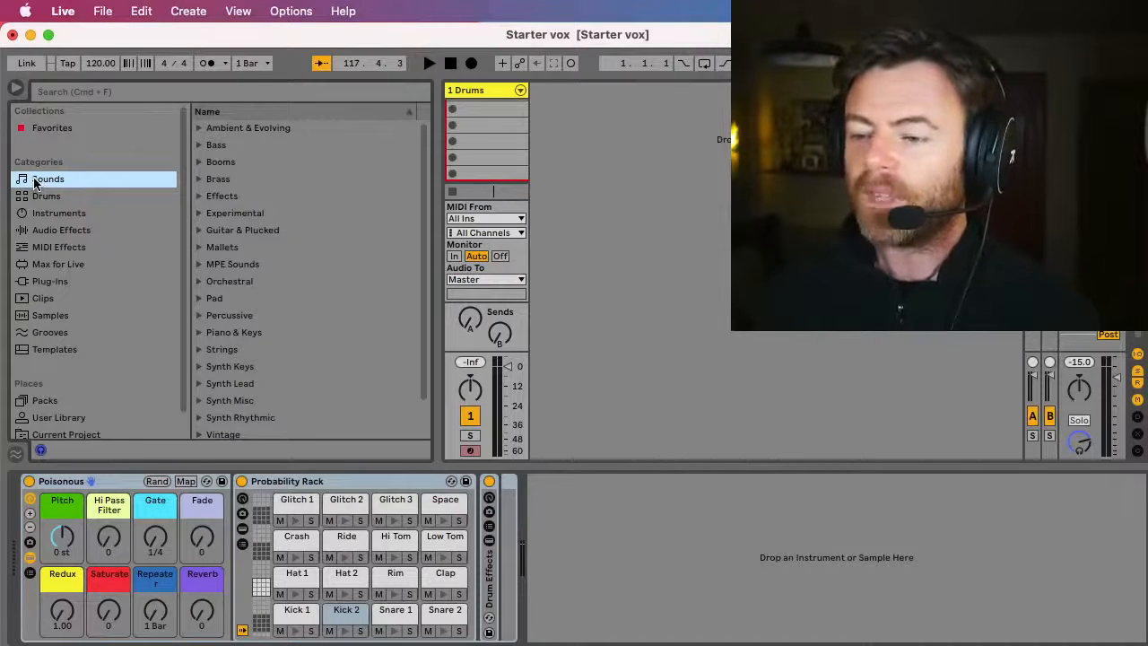
left_click(42, 198)
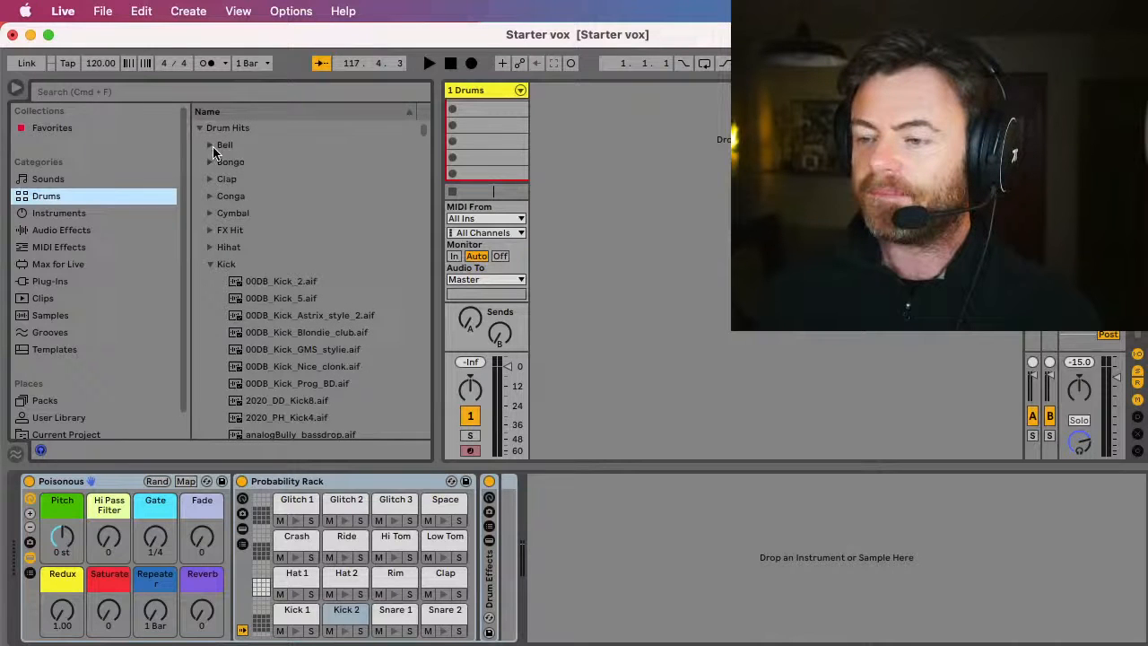
Collapse the Drum Hits folder and load Bark Park Kit.adg onto the Drums track
left_click(199, 127)
scroll(305, 314, "down", 15)
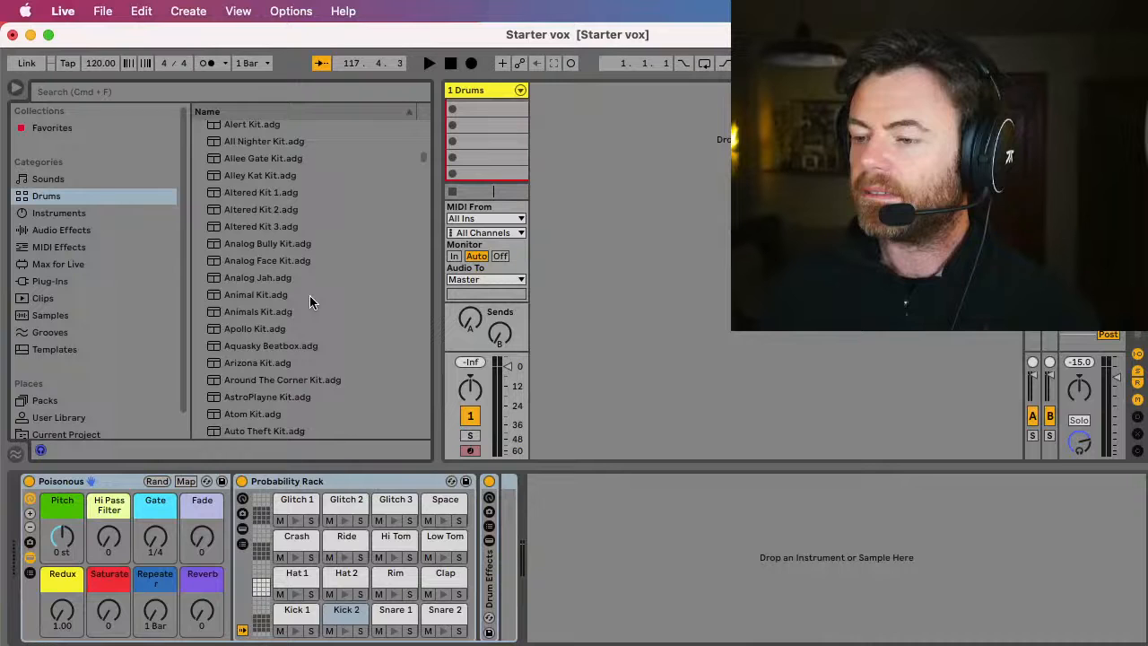
scroll(310, 302, "down", 1)
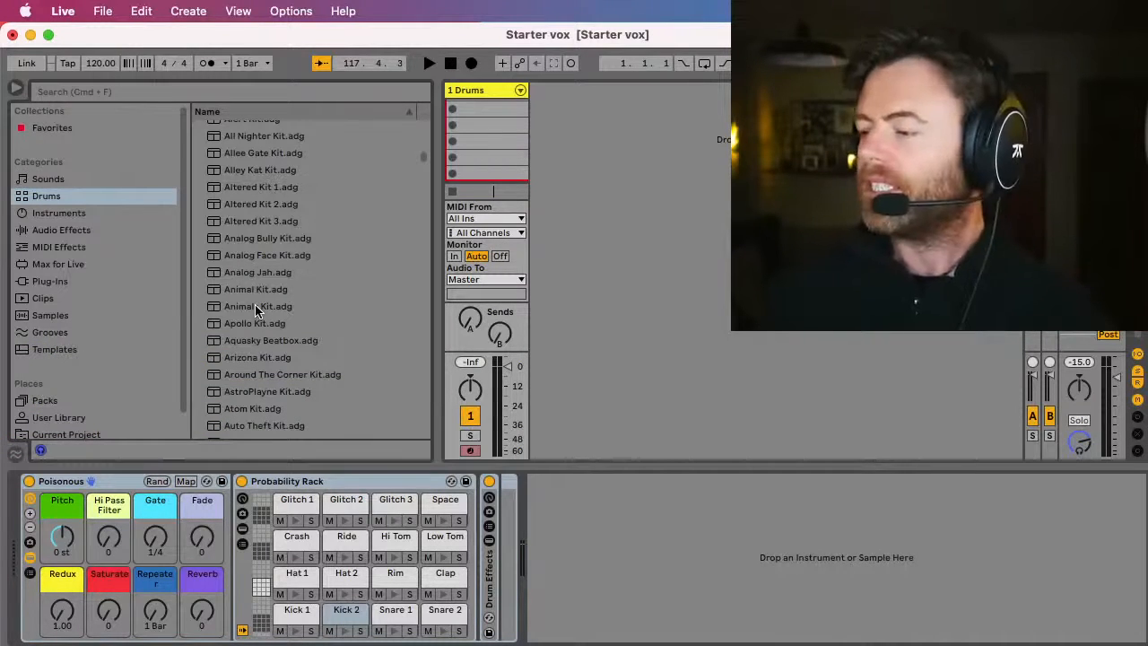
left_click(36, 201)
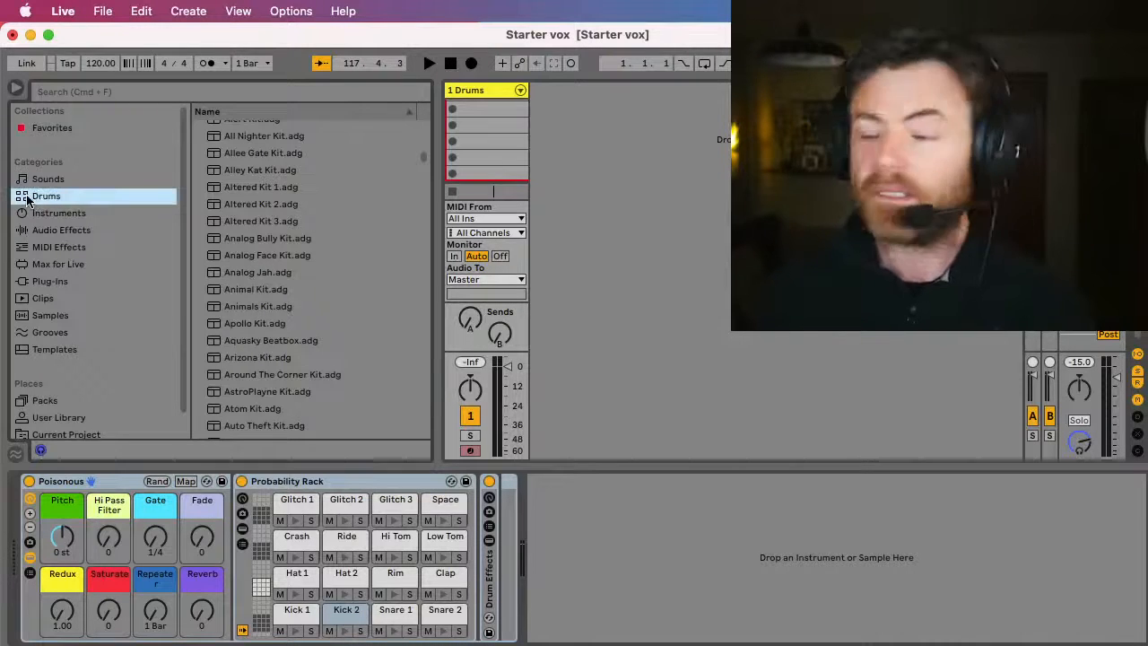
scroll(279, 293, "down", 5)
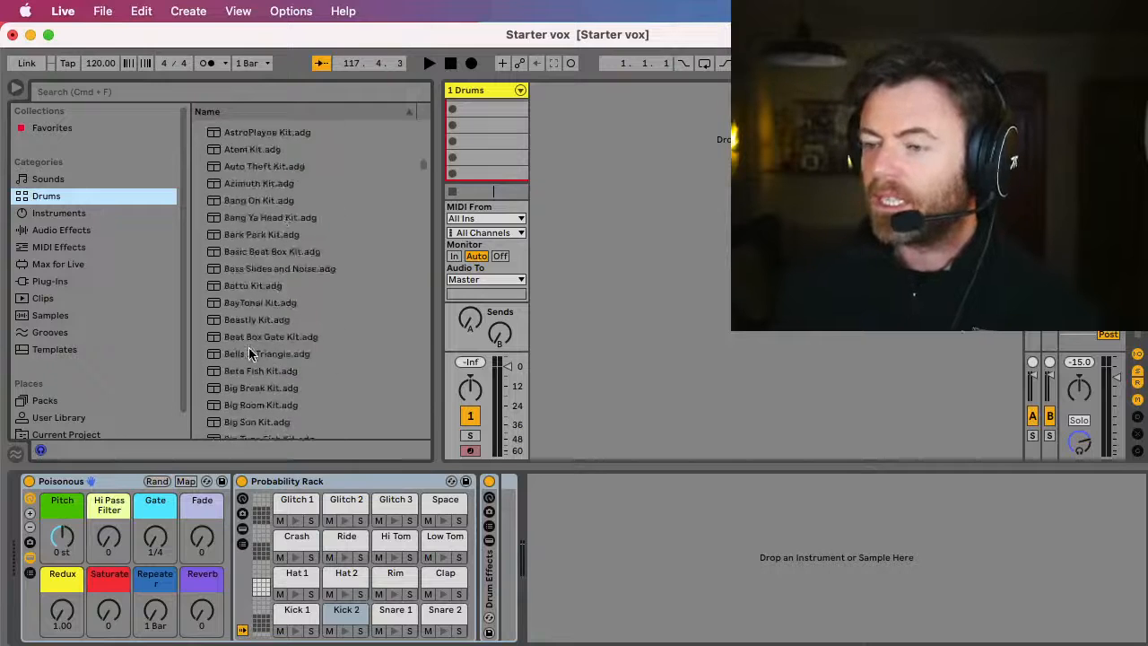
left_click(219, 235)
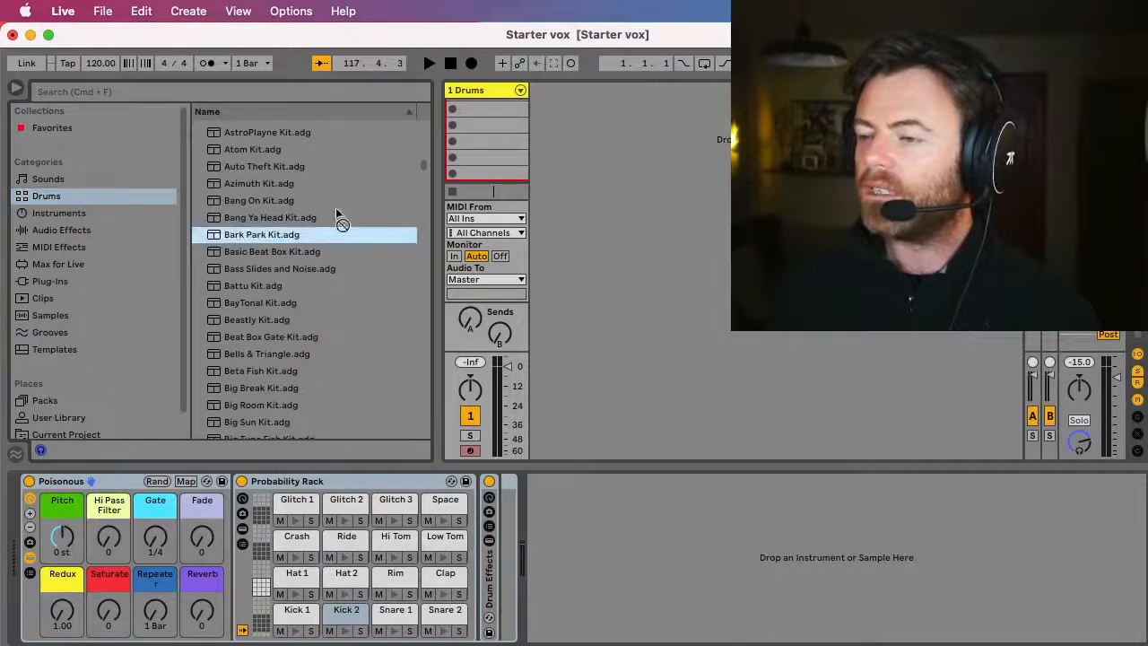
left_click_drag(400, 154, 549, 106)
mouse_move(469, 93)
left_mouse_down()
mouse_move(555, 108)
mouse_move(456, 107)
mouse_move(480, 90)
left_mouse_up()
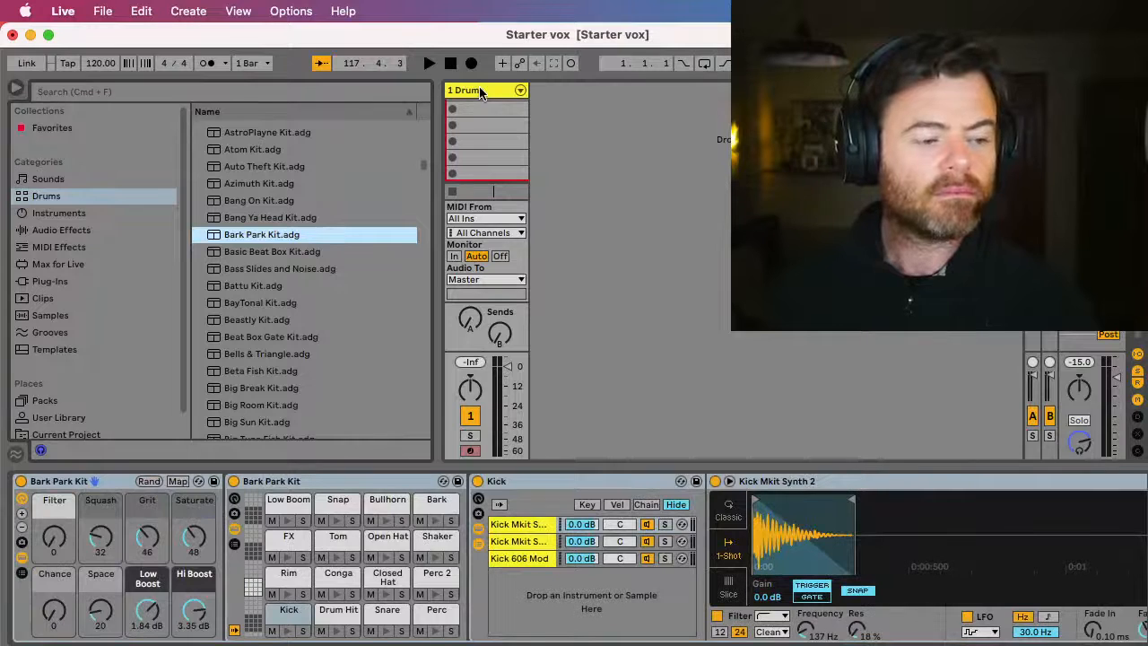
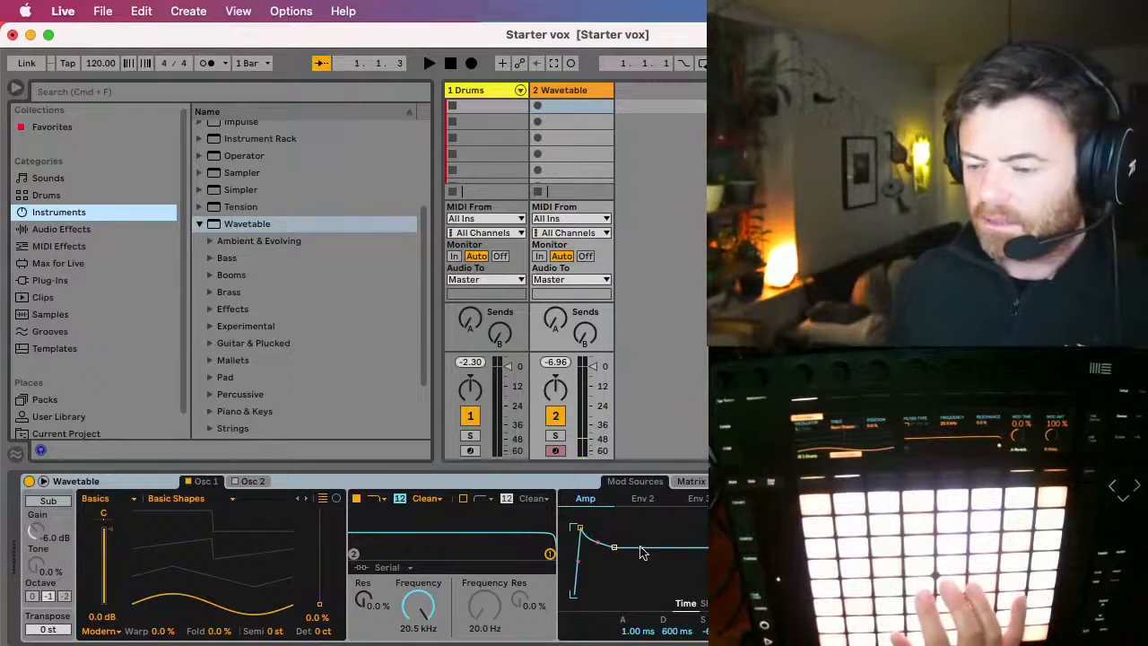
Set Wavetable's first filter to 435 Hz with 72% resonance and its second to 994 Hz with 55%, and turn on oscillator 2
left_click(365, 597)
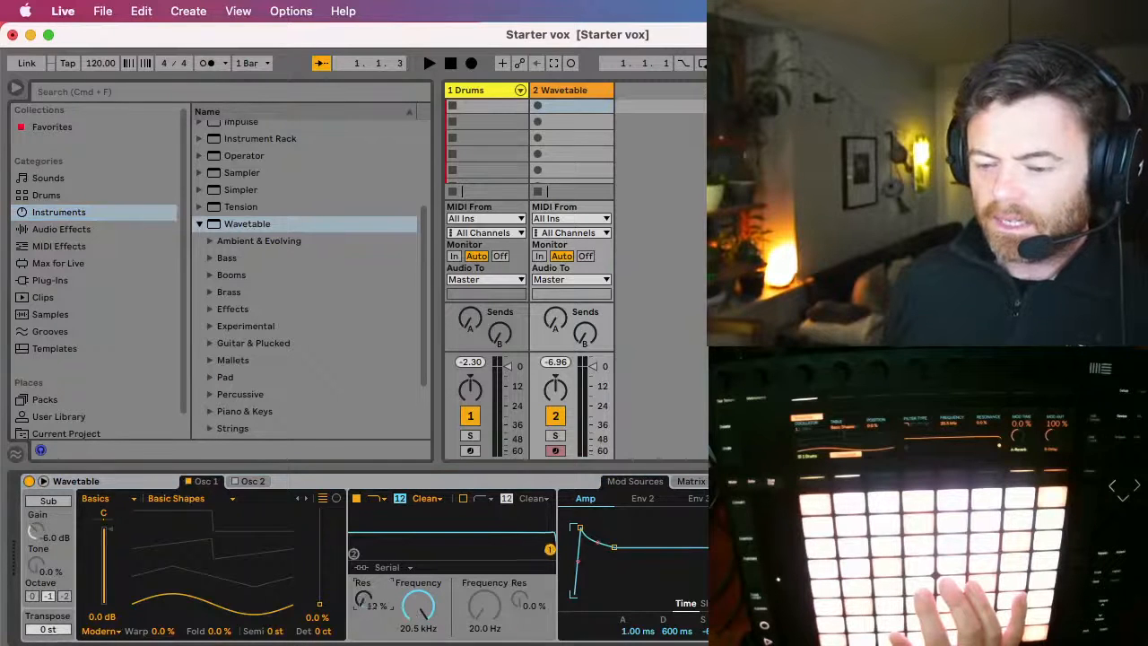
left_click_drag(365, 597, 426, 603)
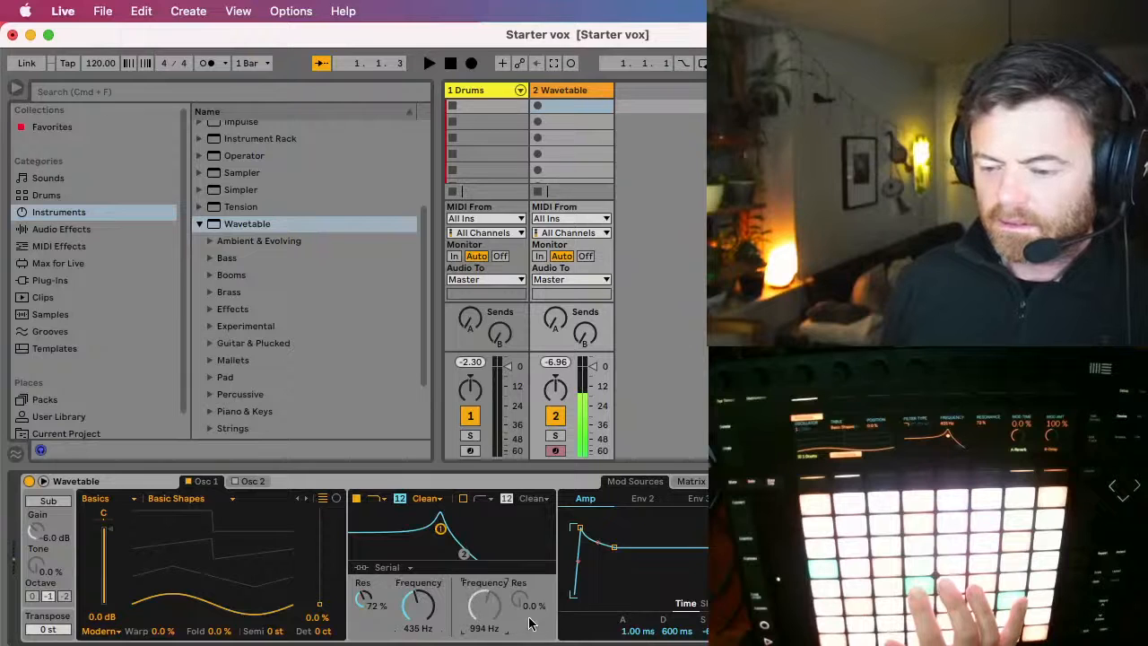
left_click(249, 481)
left_click(235, 482)
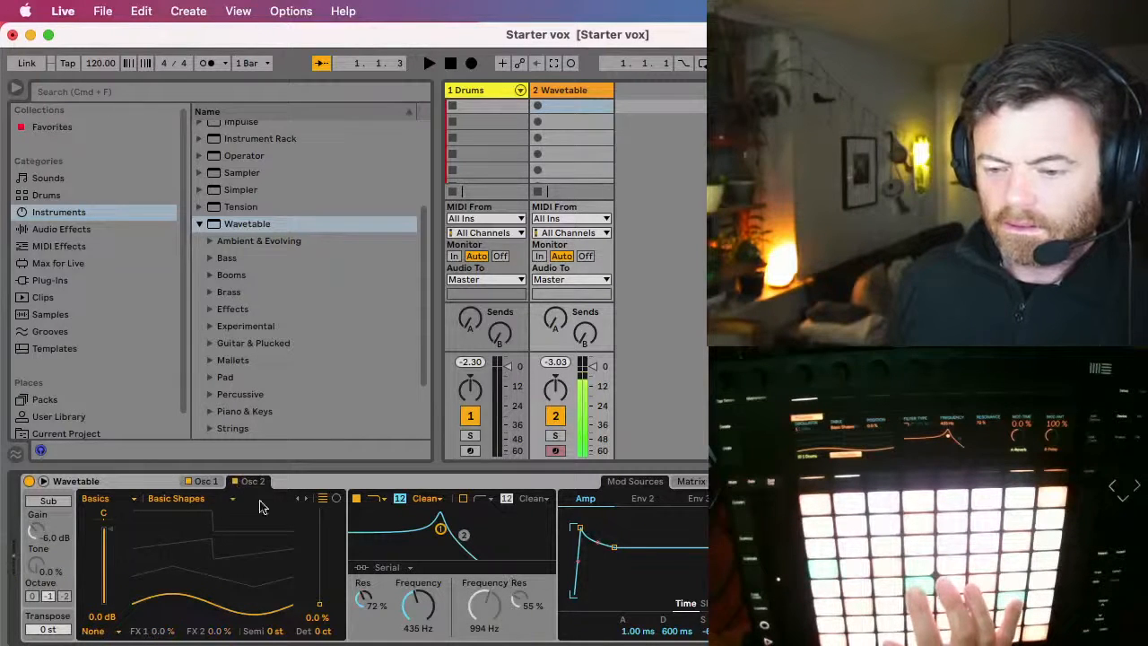
Lower Wavetable's first filter frequency to 88.3 Hz and raise its resonance to 88%
left_click_drag(414, 608, 414, 628)
left_click(364, 599)
left_click_drag(364, 600, 410, 621)
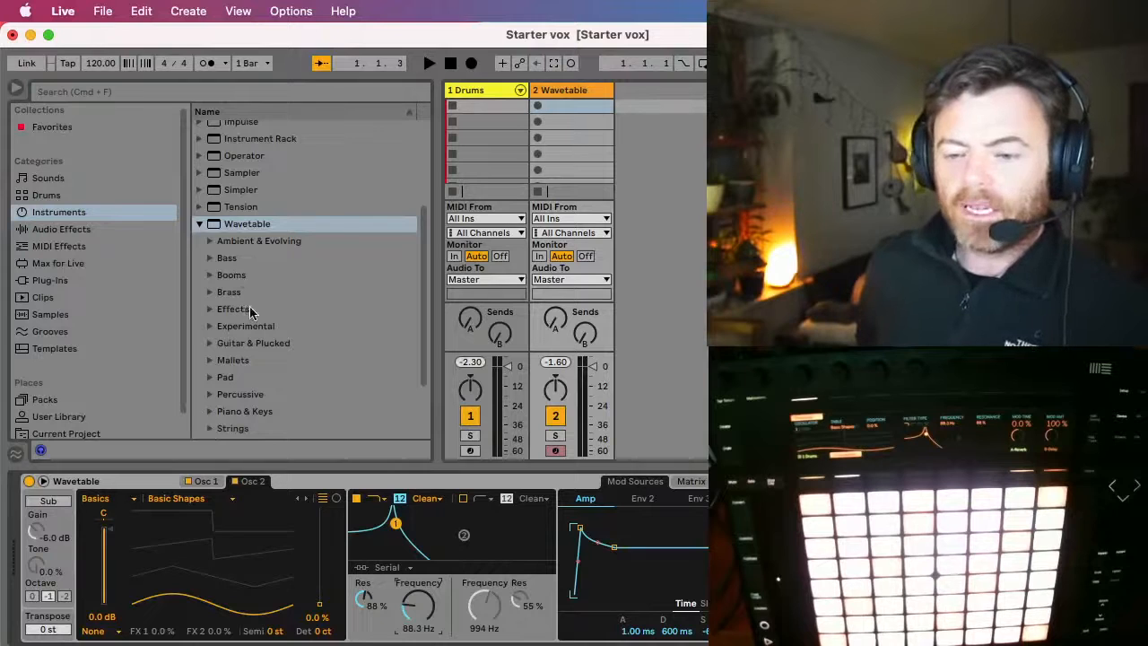
Replace the instrument on the Wavetable track with Organ Angry.adg from Wavetable's Piano & Keys presets
scroll(247, 301, "down", 4)
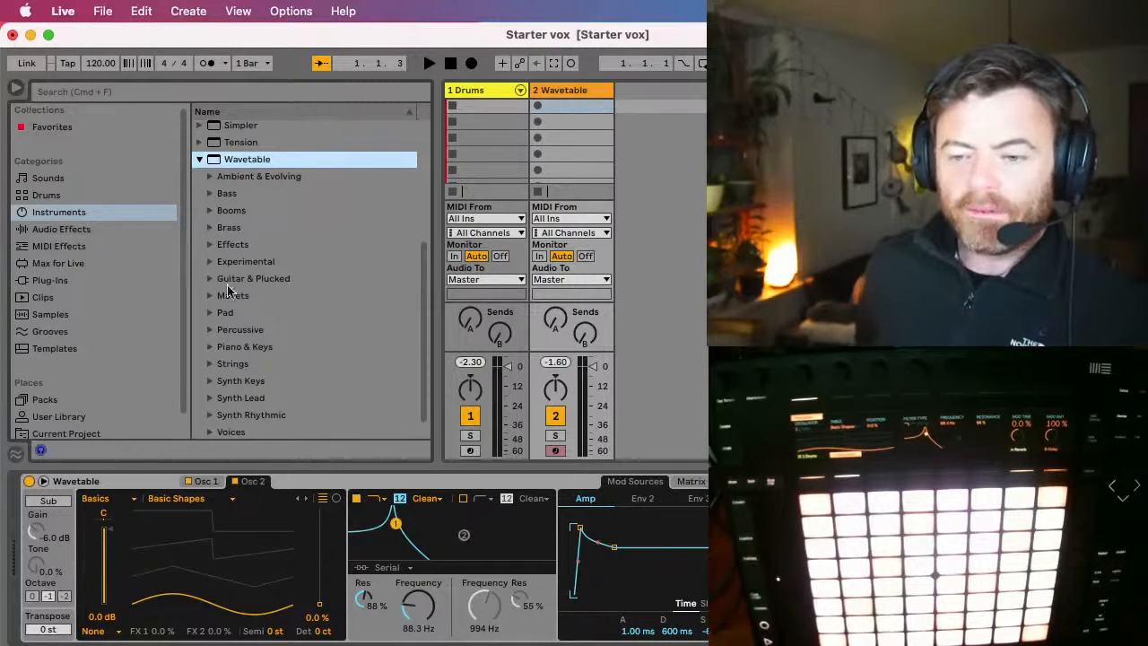
left_click(209, 347)
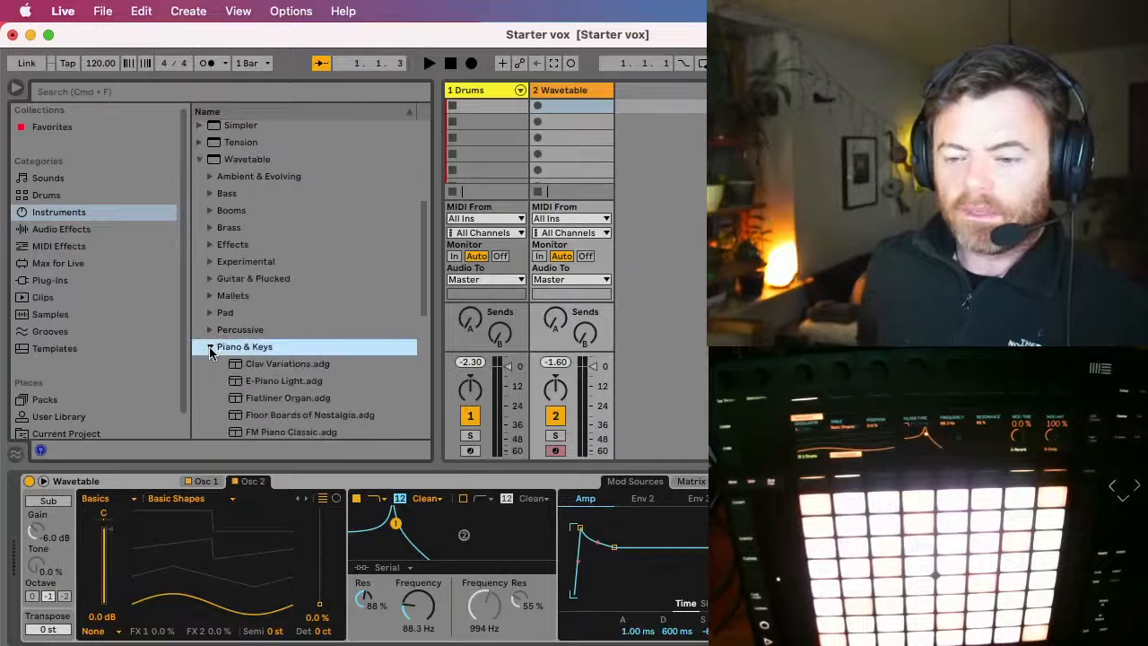
scroll(224, 352, "down", 5)
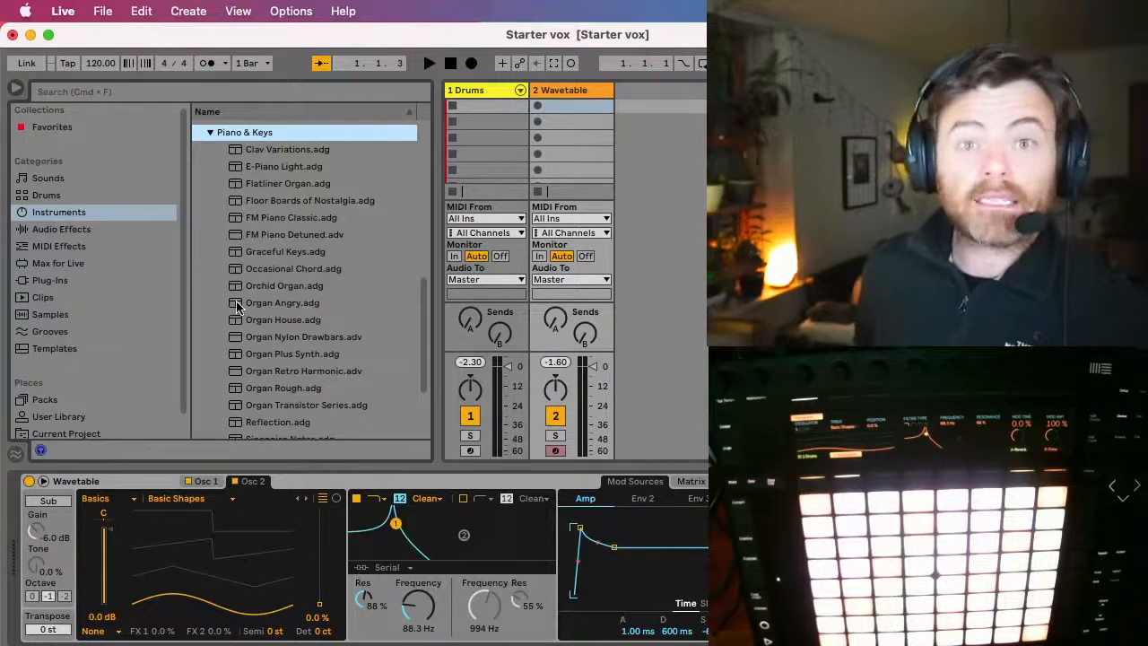
left_click(238, 306)
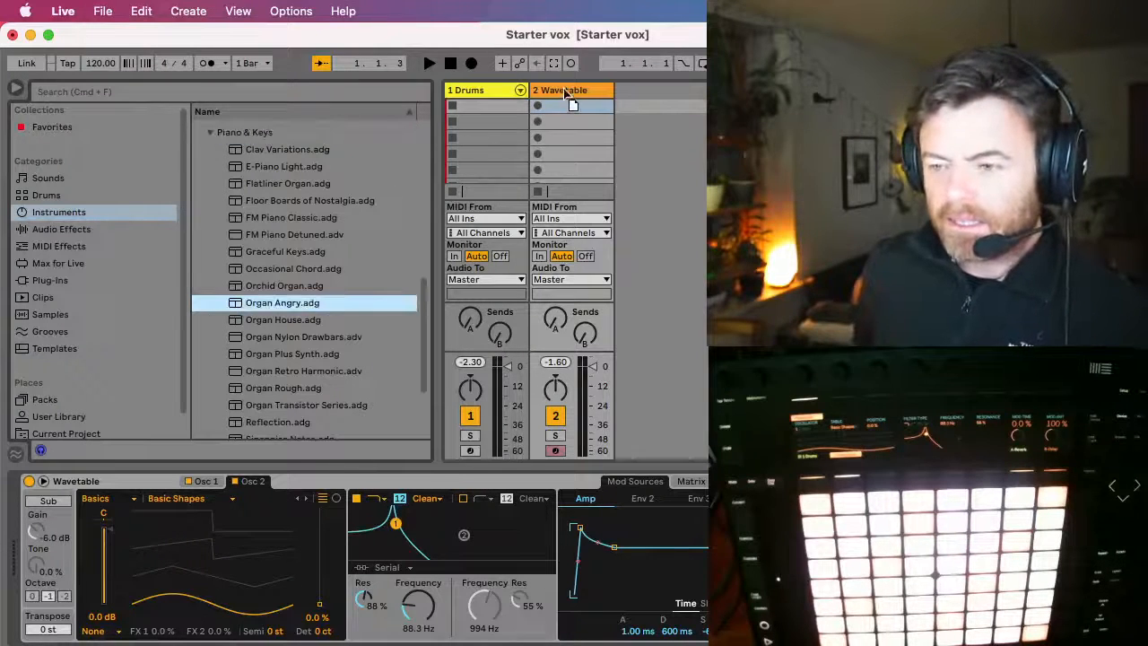
left_click_drag(537, 84, 538, 87)
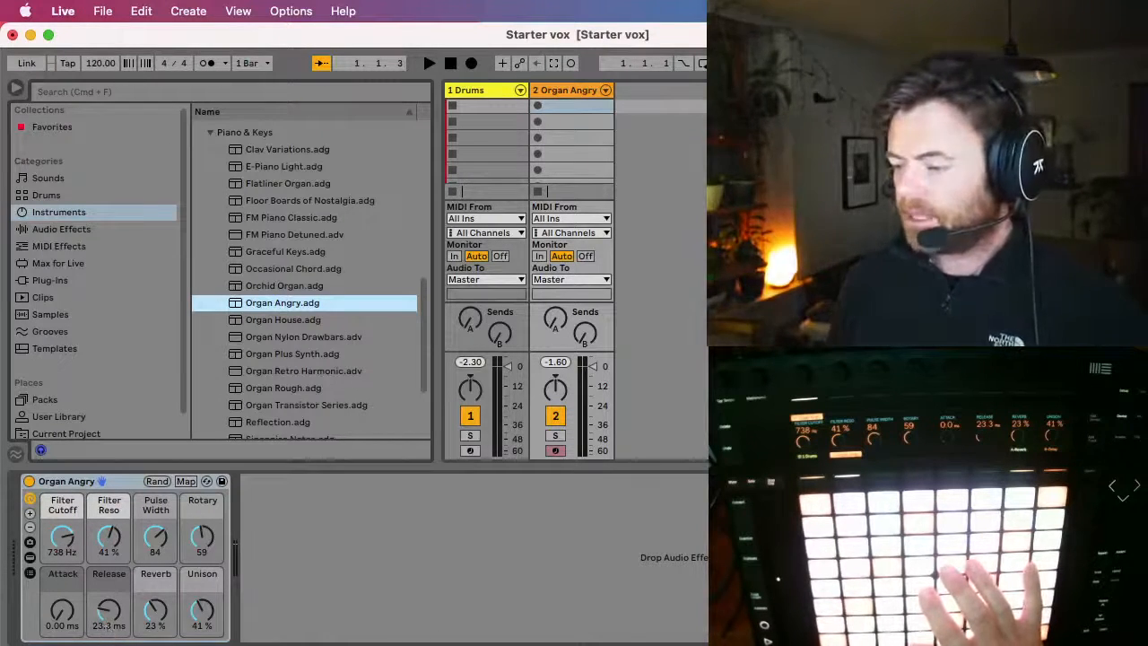
Show the Info View and look over the metronome's count-in, sound and rhythm options
left_click_drag(1147, 645, 1147, 643)
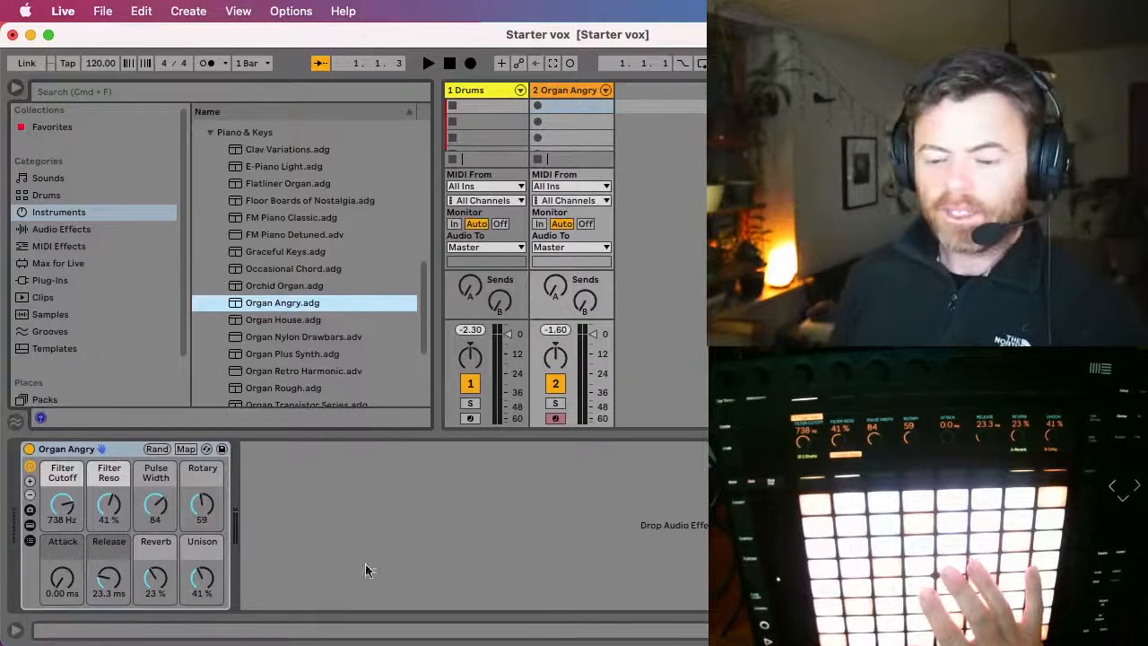
left_click(14, 632)
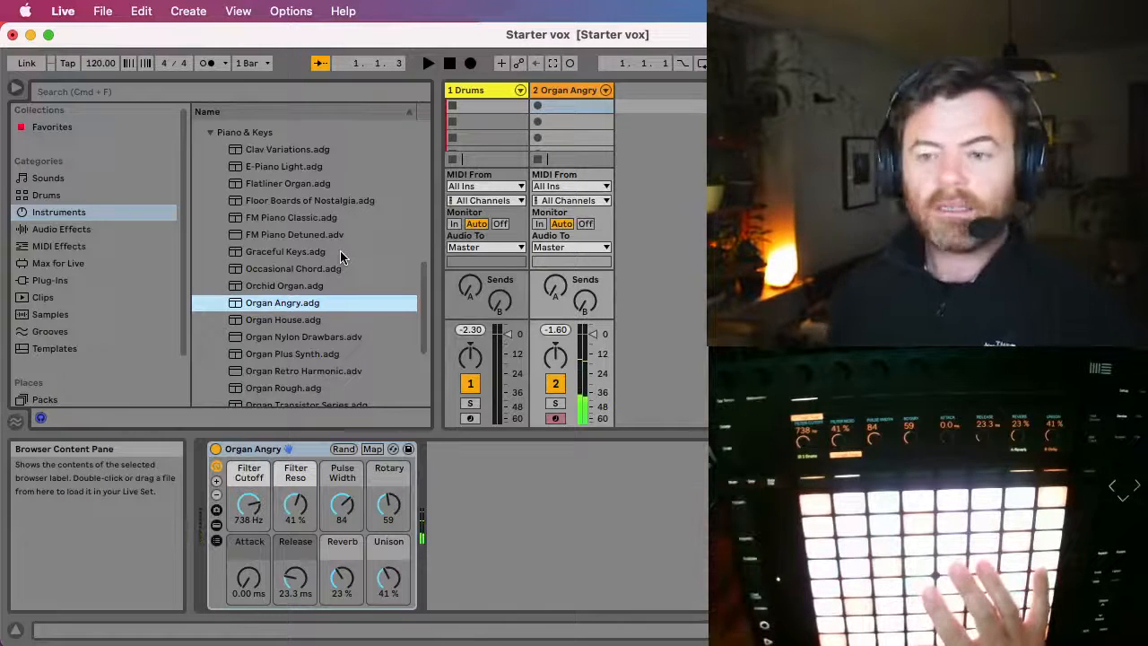
left_click(226, 63)
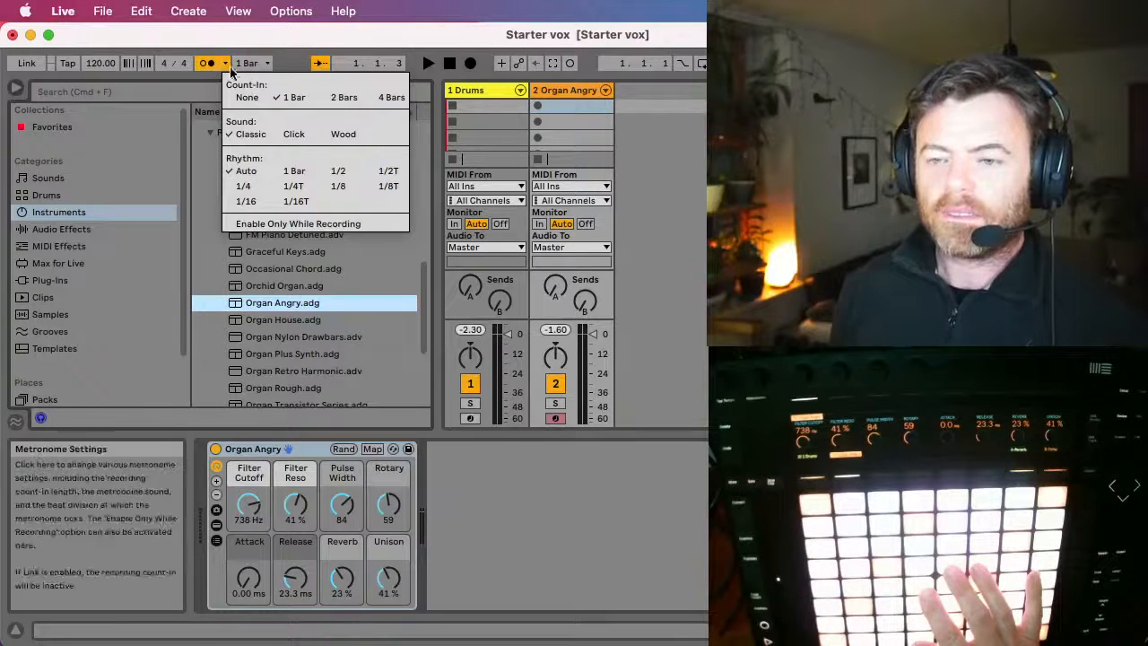
left_click(287, 60)
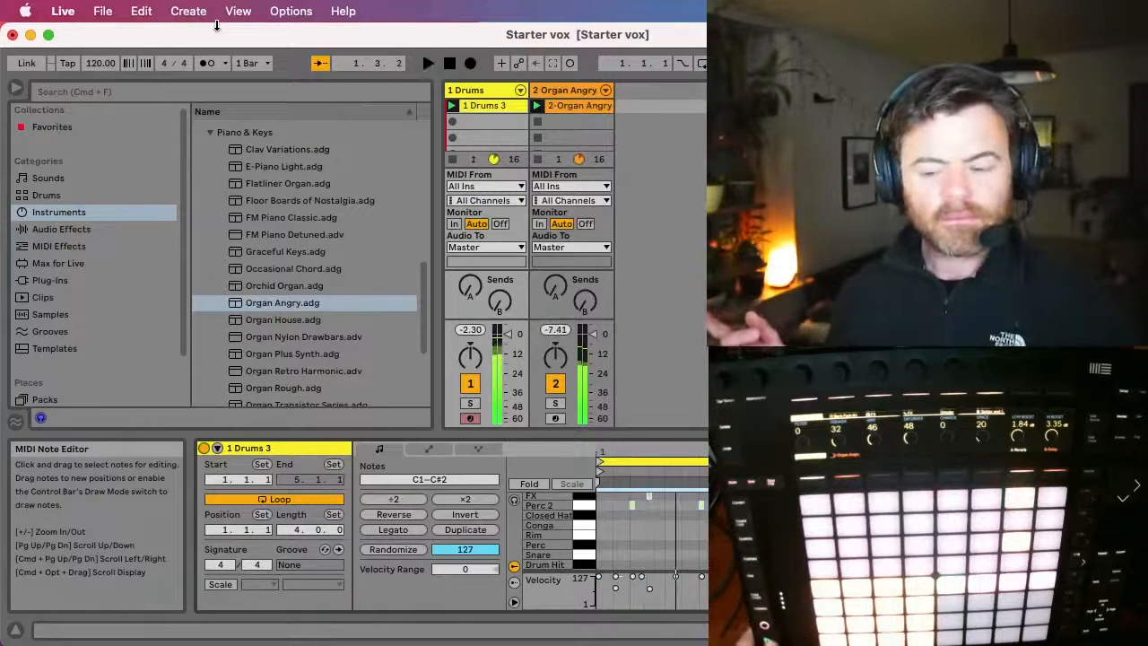
Hide the browser and the Info View, and display the Drums track's devices
left_click(16, 92)
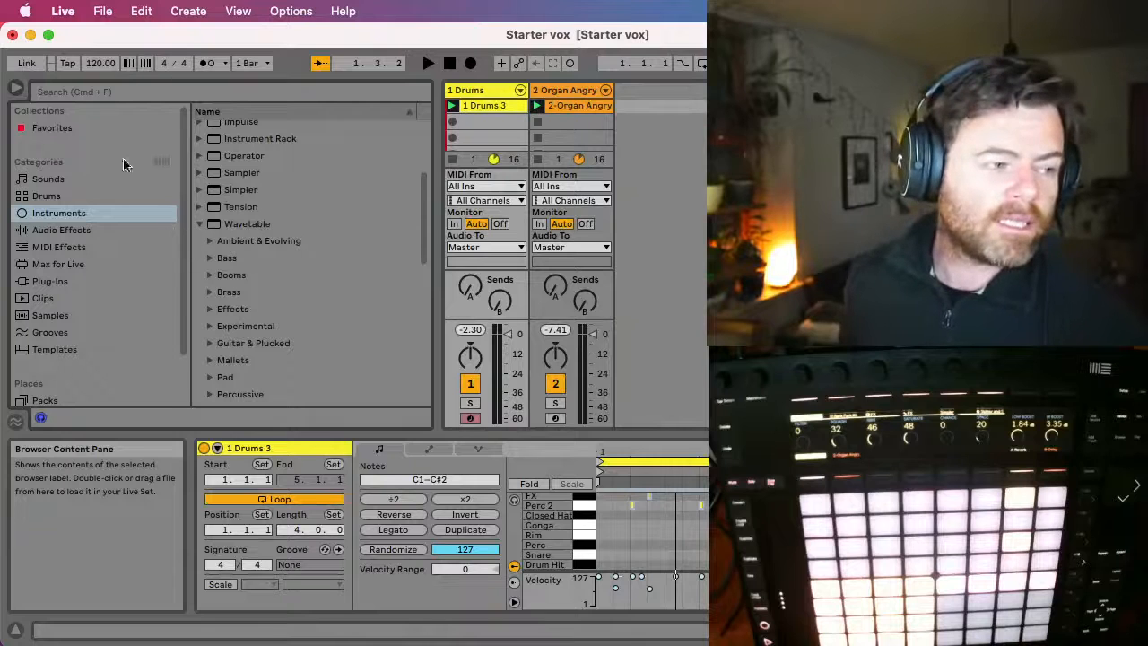
left_click(15, 87)
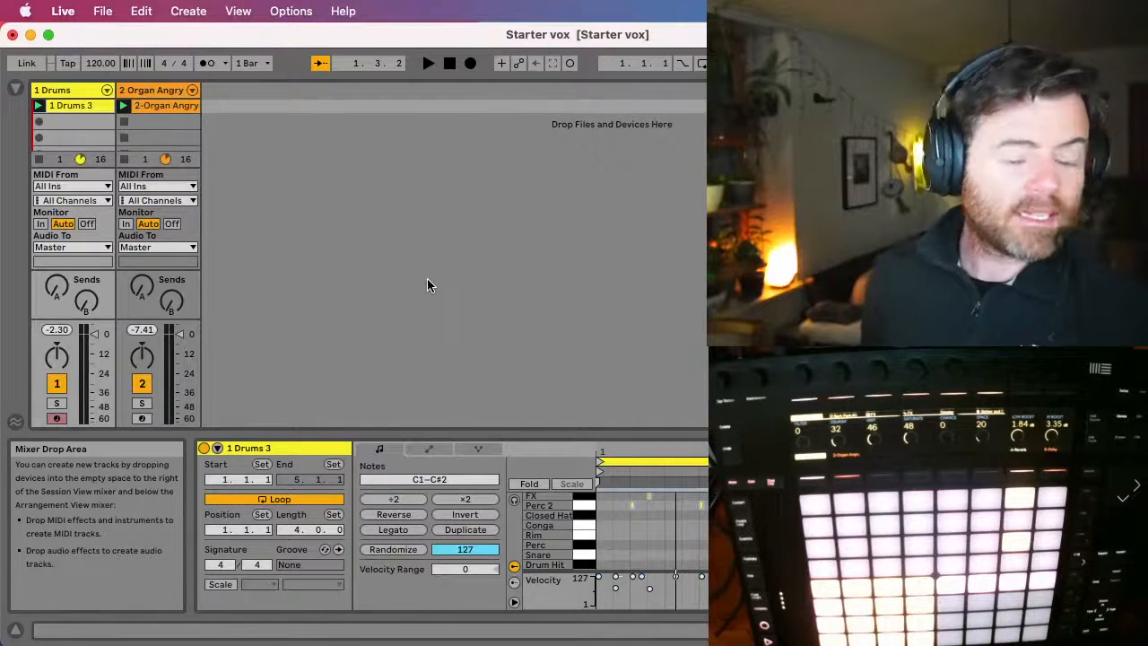
left_click(64, 91)
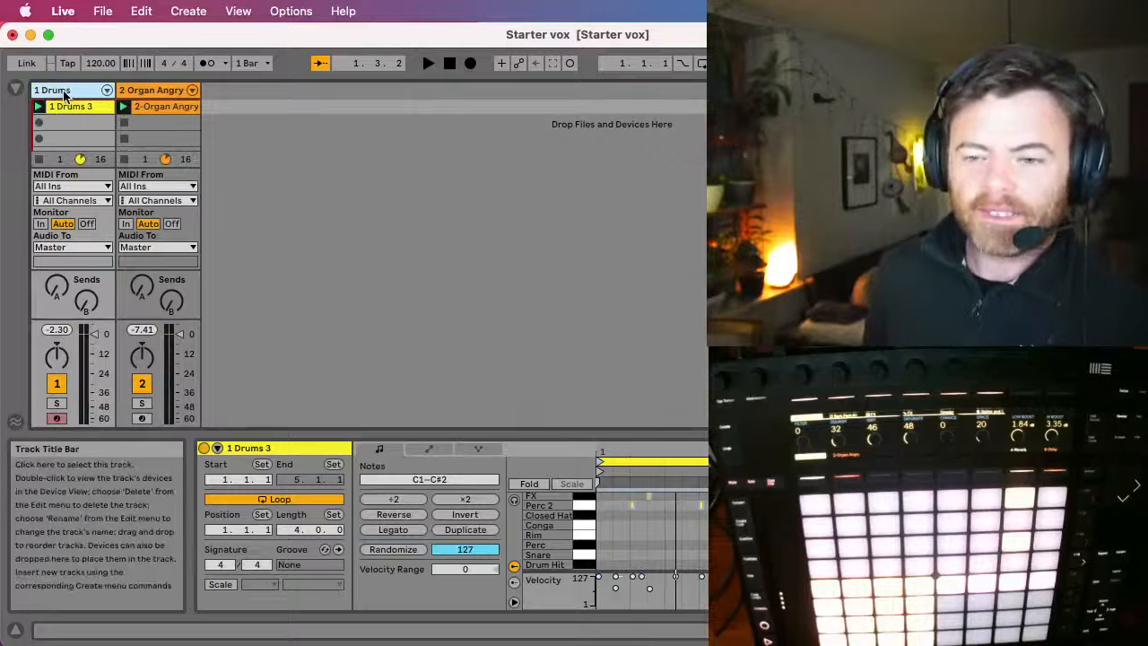
double_click(65, 92)
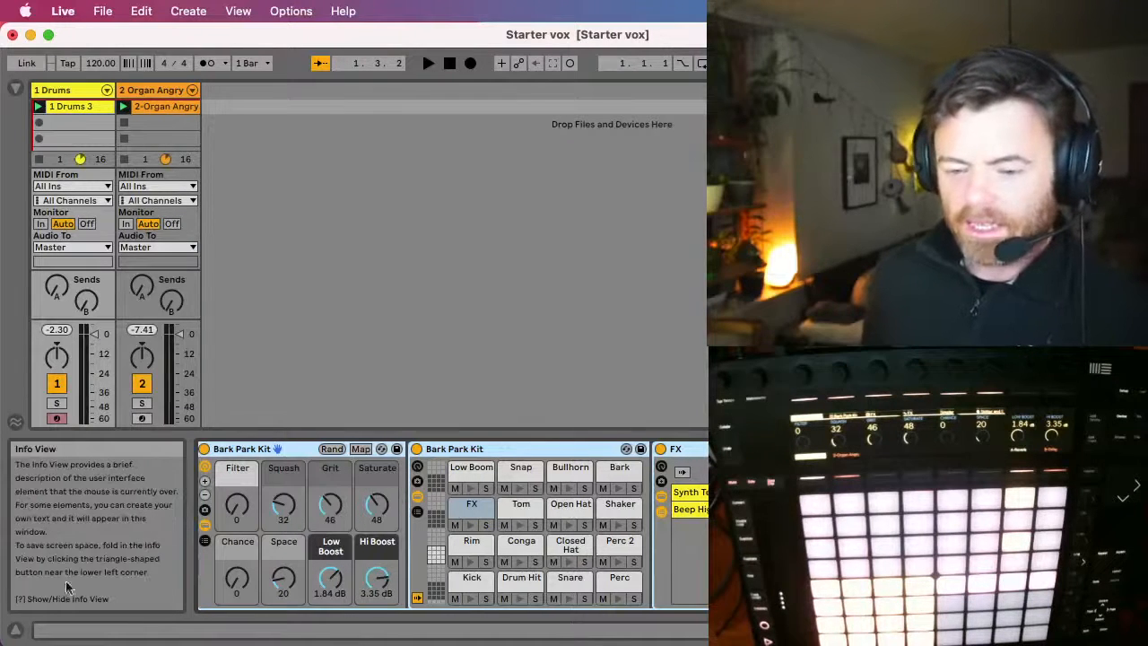
left_click(15, 630)
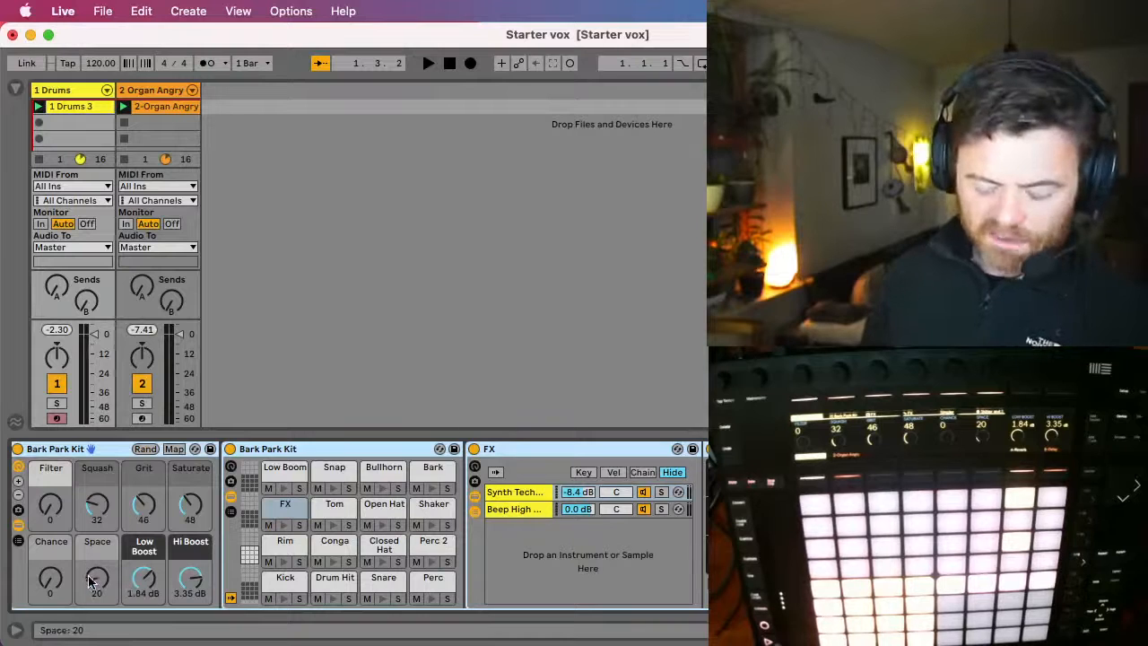
With playback running, set the Bark Park Kit's Space macro to 0 and solo the Drums track
key("space")
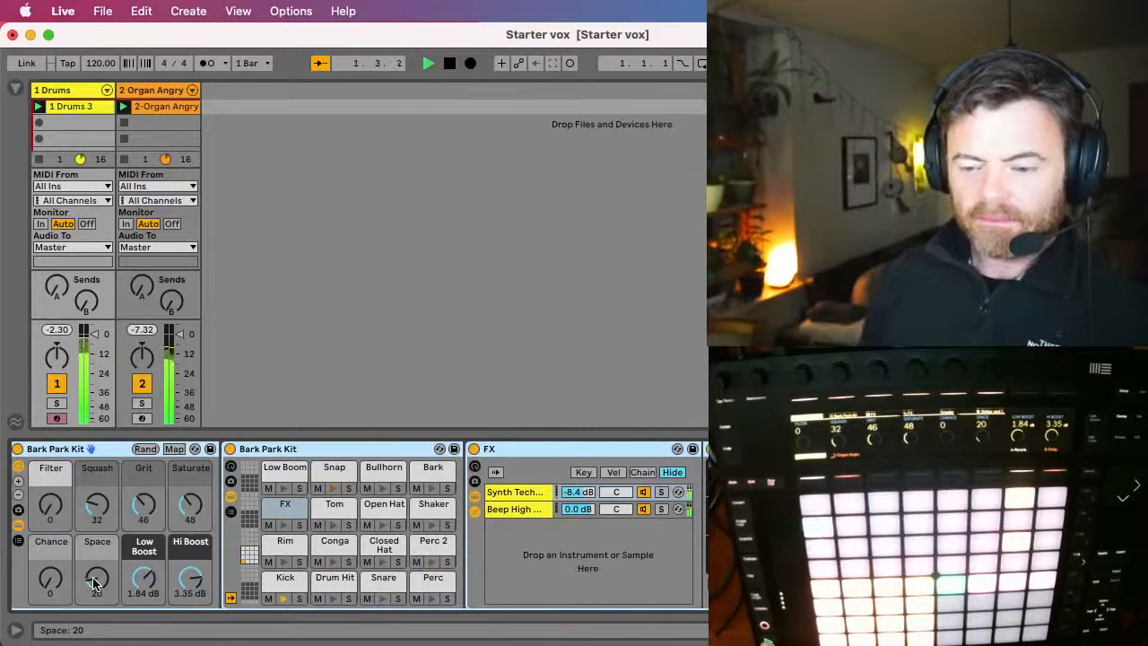
left_click_drag(95, 585, 95, 619)
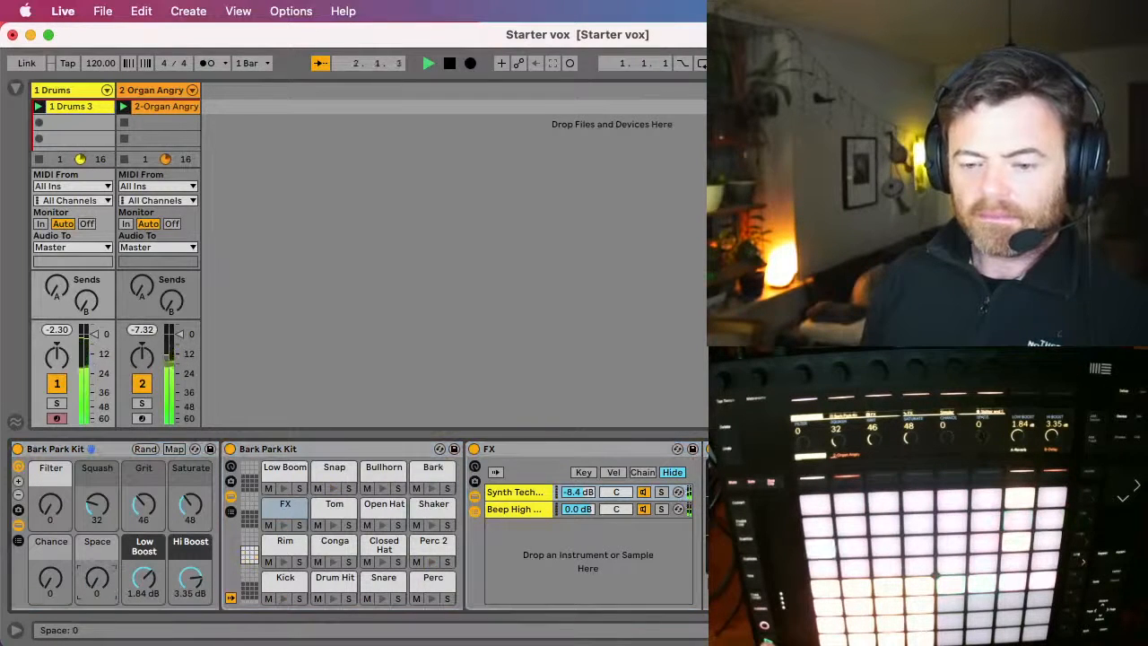
left_click(57, 403)
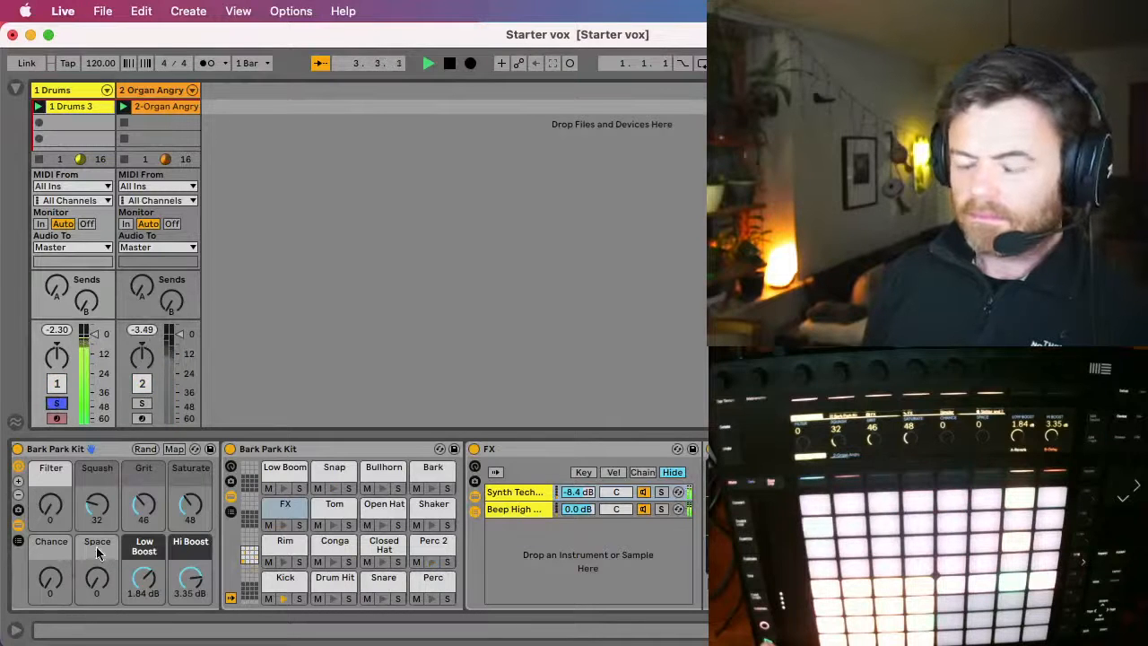
Set the Bark Park Kit's Space macro to 20 and its Chance macro to 35 while auditioning the drums
left_click_drag(97, 587, 96, 641)
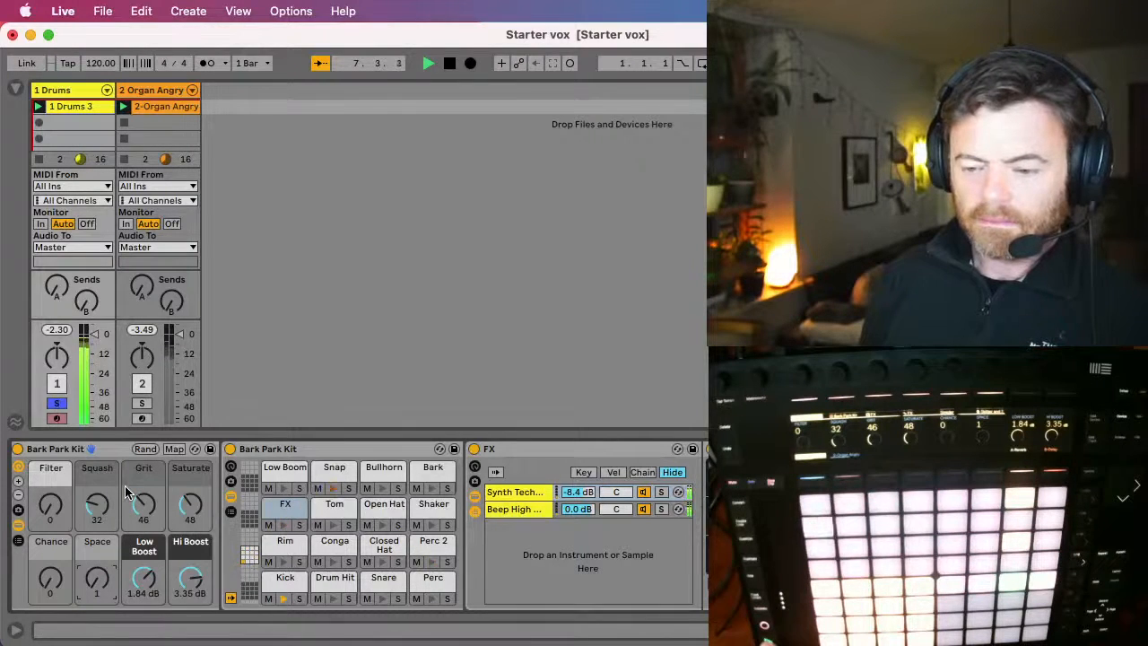
key("space")
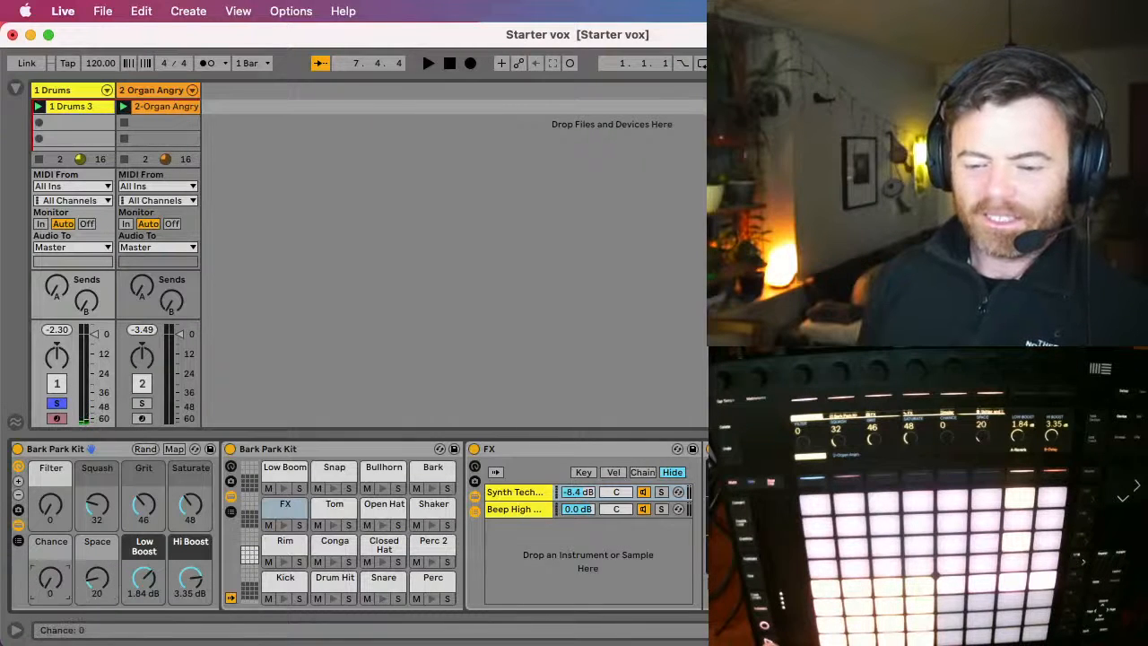
key("space")
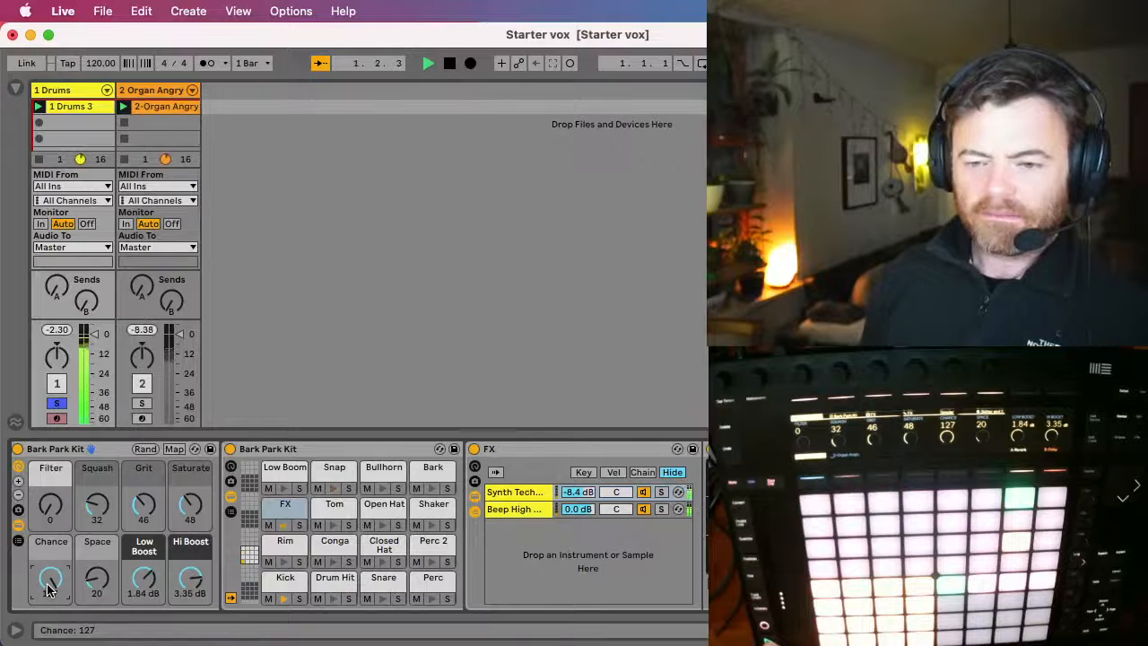
left_click_drag(48, 588, 48, 637)
Examine the Drums track's device chain through to the Skitter and Step Master FX rack and its effects, listening to the soloed drums
scroll(535, 550, "right", 5)
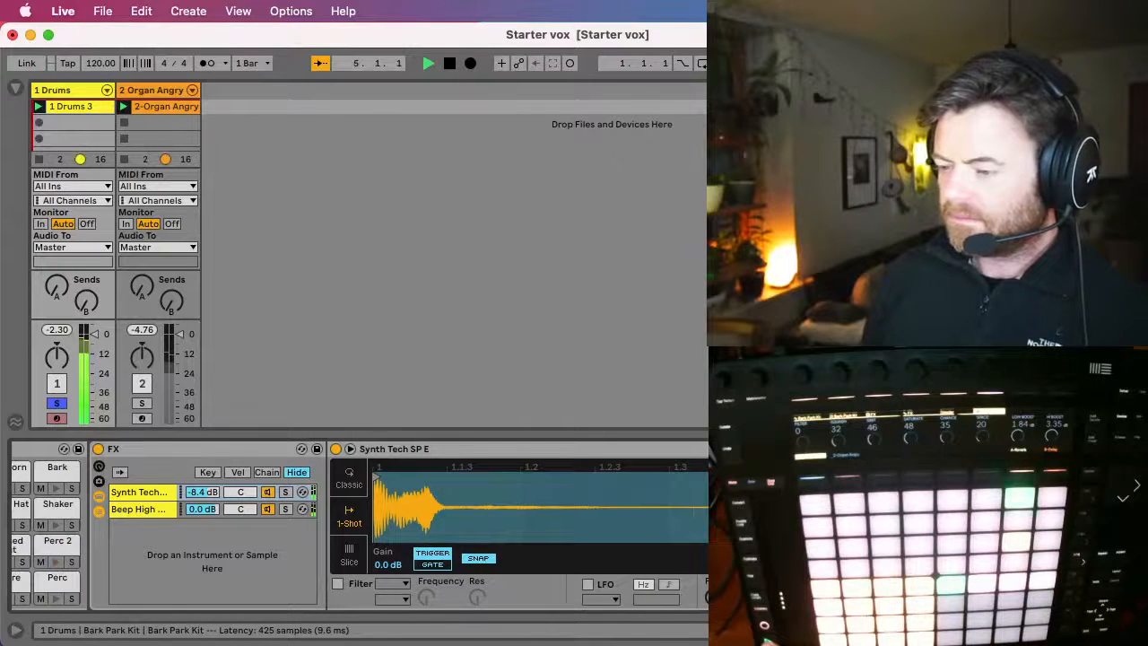
scroll(535, 530, "right", 1)
scroll(358, 529, "right", 5)
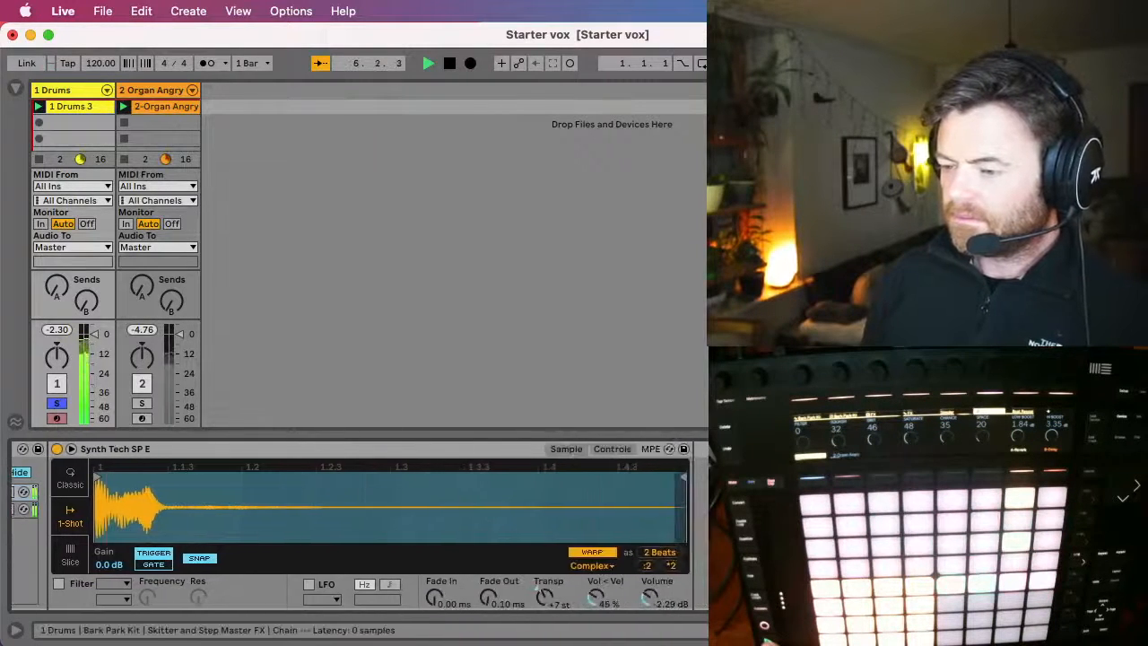
scroll(359, 529, "right", 5)
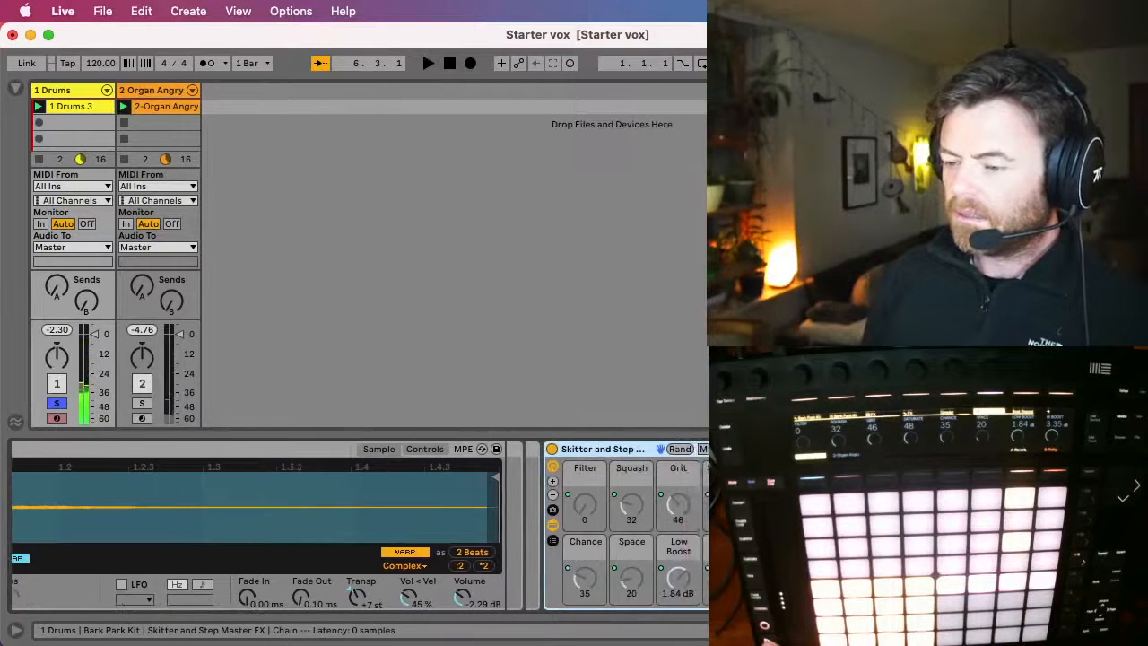
scroll(547, 561, "right", 1)
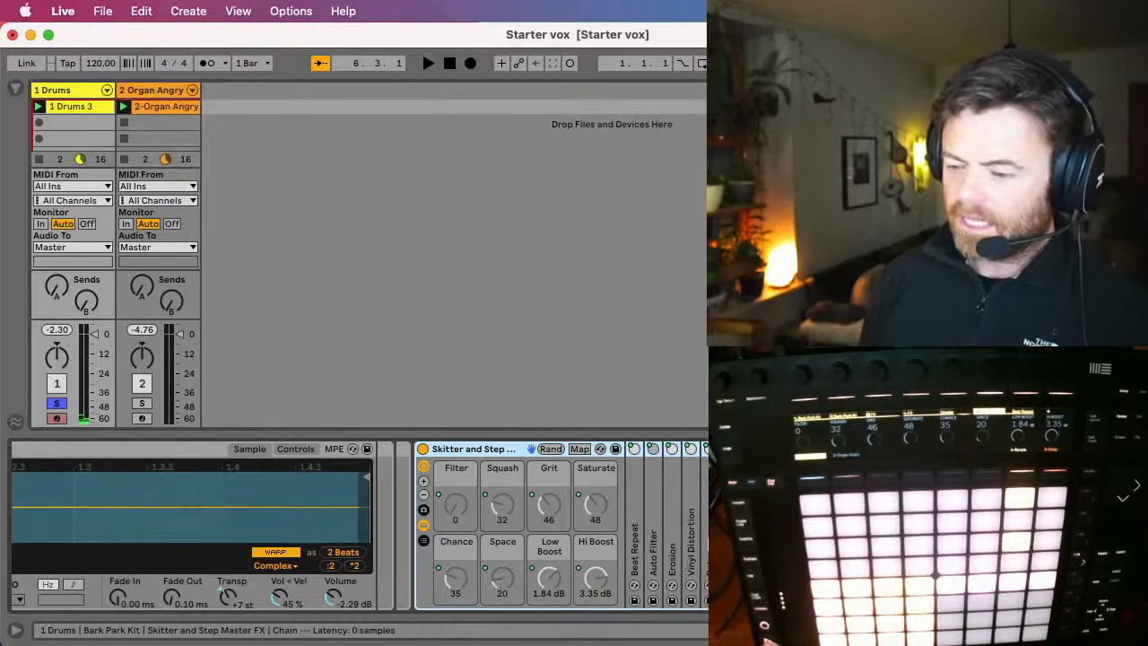
left_click(707, 544)
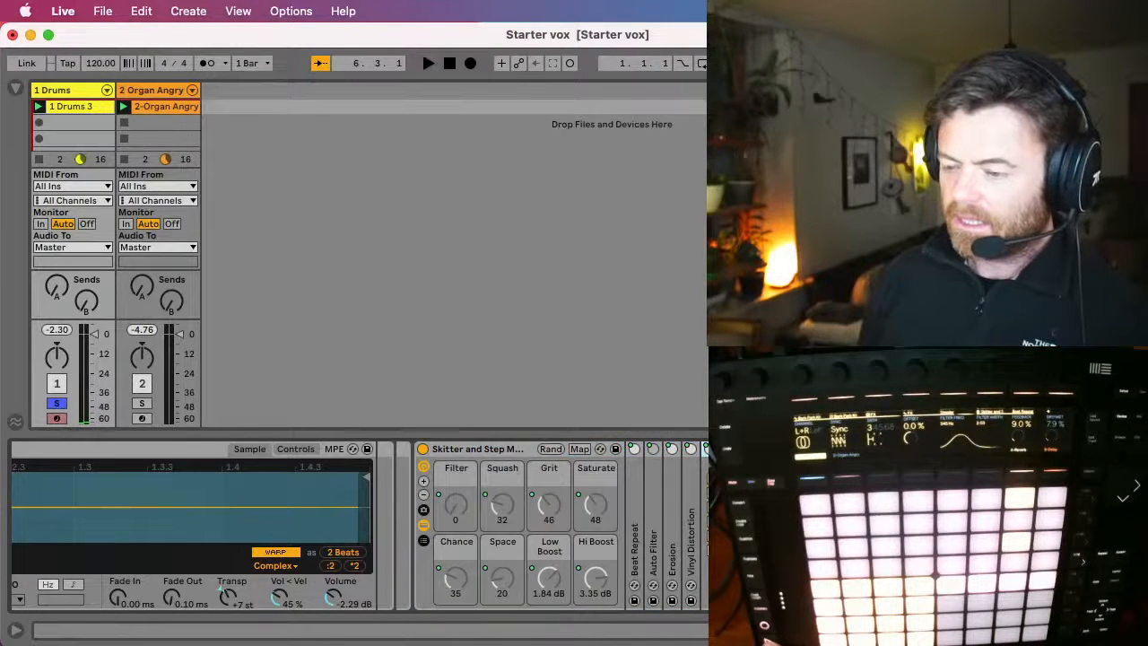
scroll(359, 526, "left", 2)
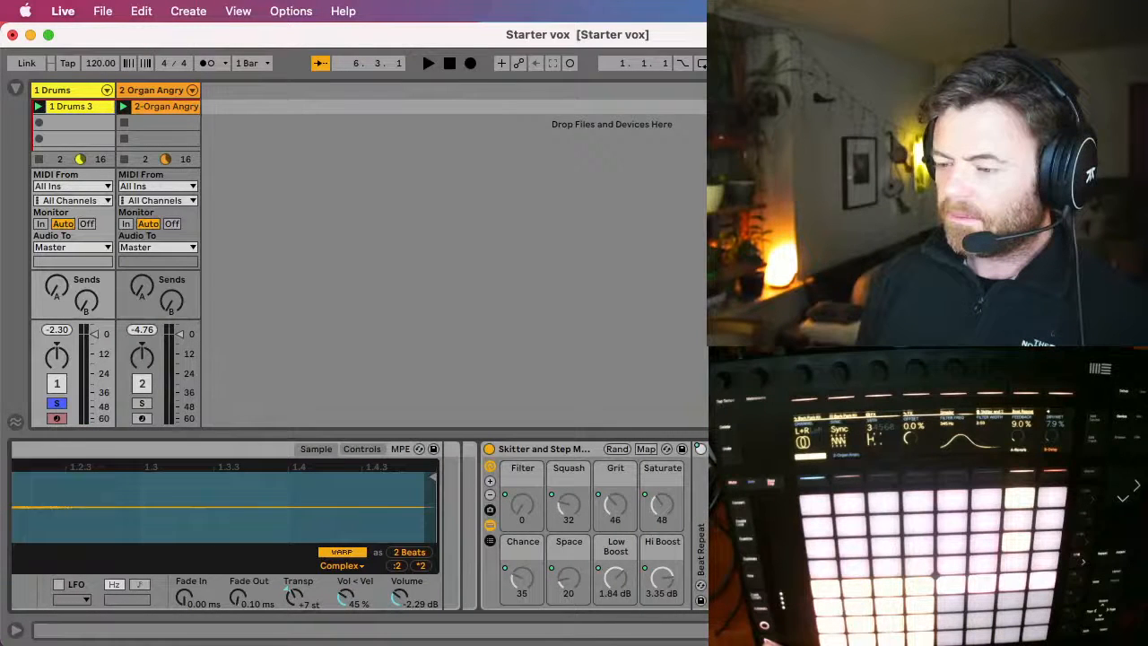
key("space")
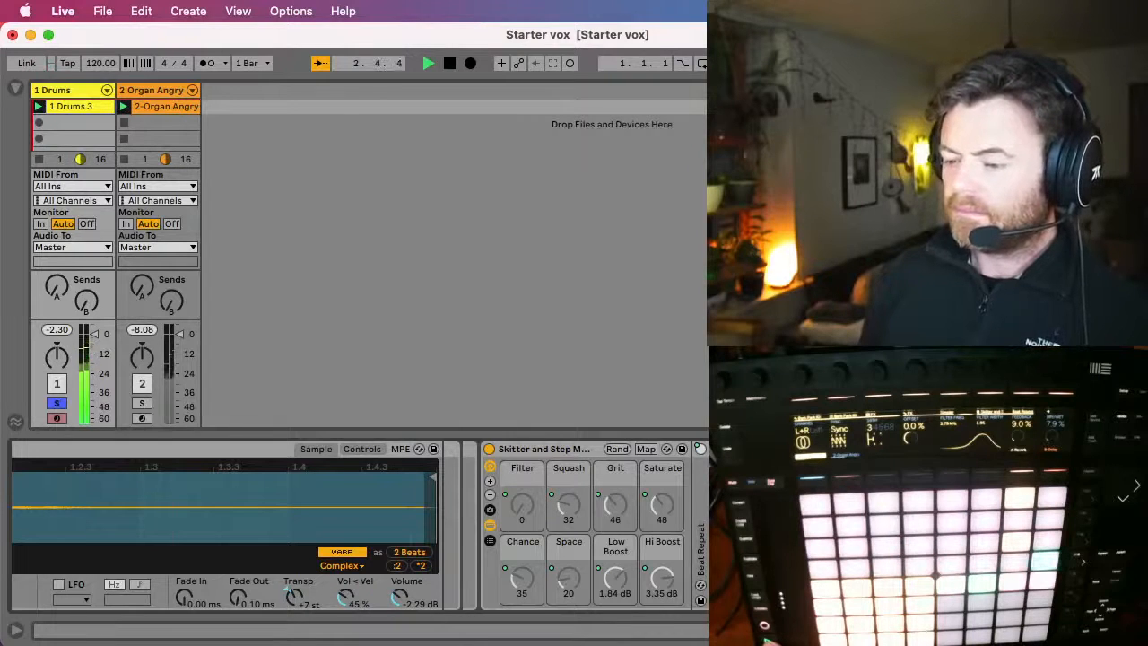
scroll(359, 526, "left", 1)
scroll(359, 526, "right", 1)
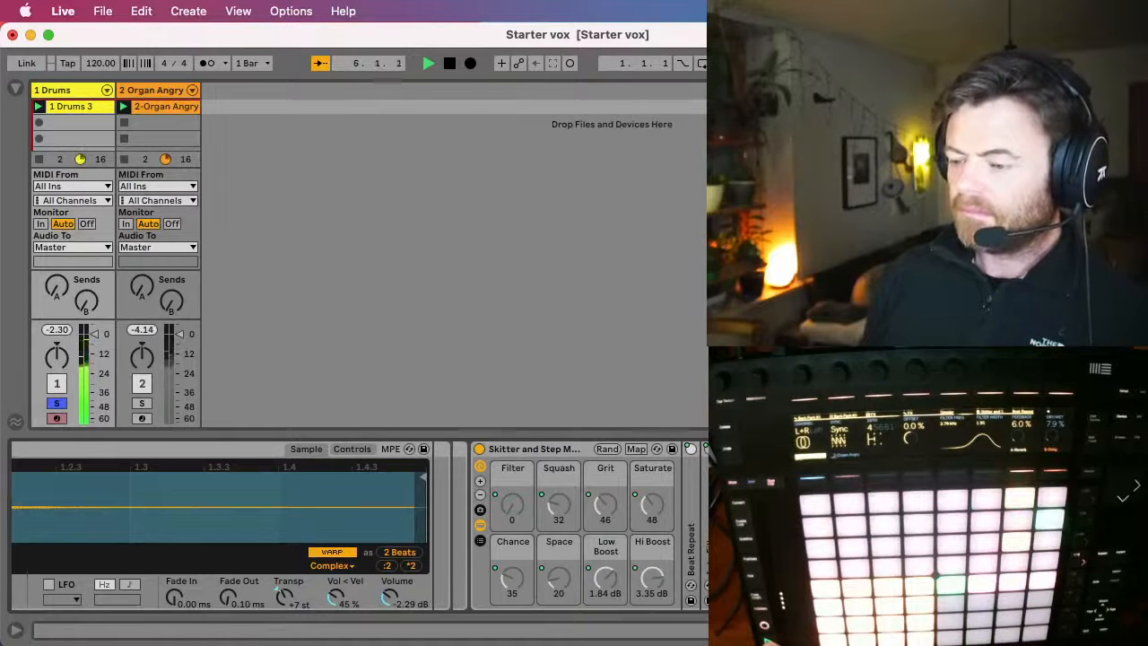
Set the Bark Park Kit's Chance macro to 16 and stop playback
scroll(358, 526, "left", 10)
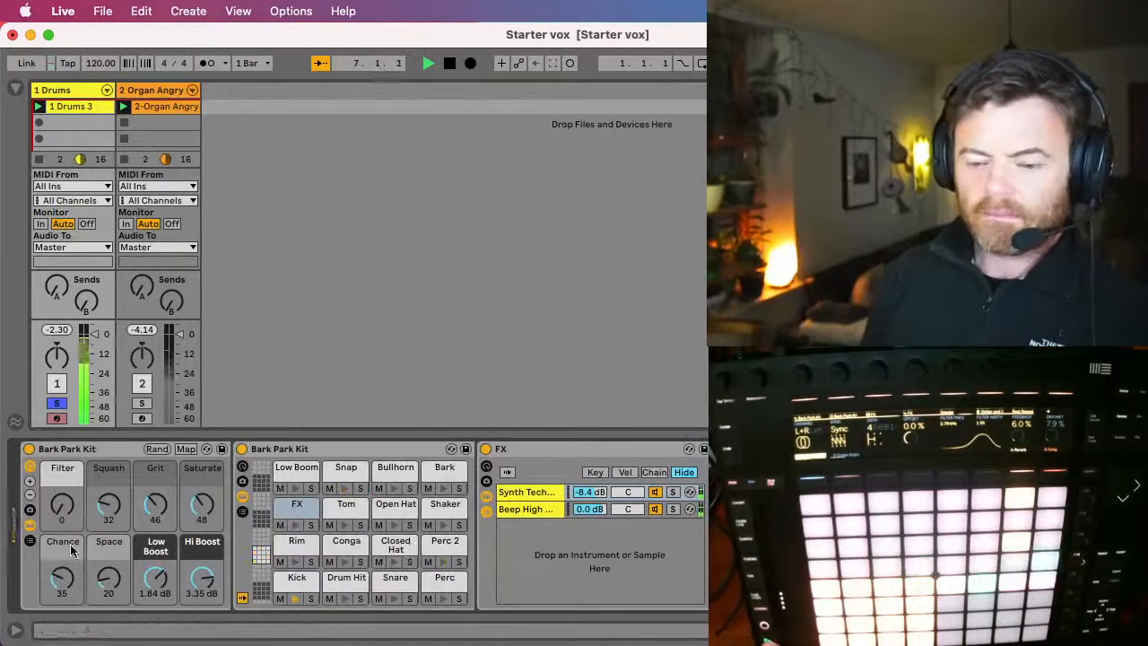
left_click_drag(63, 579, 63, 596)
key("space")
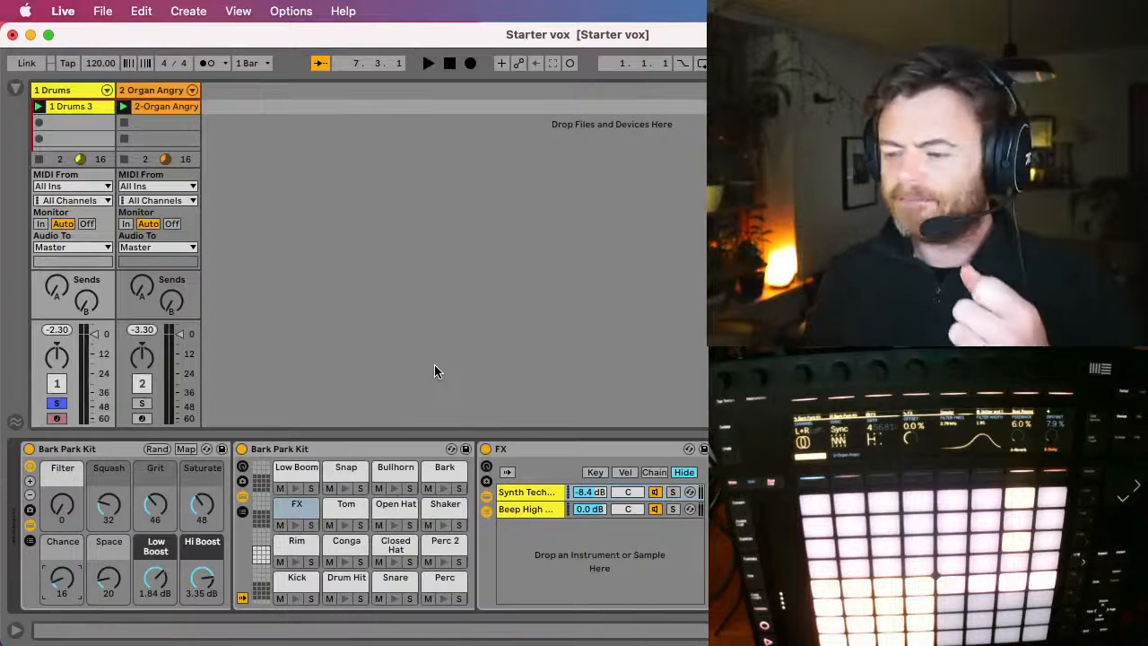
Play both tracks with the Drums solo off, and set the kit's Chance to 0, Space to 3 and Hi Boost to 1.94 dB
scroll(430, 340, "down", 2)
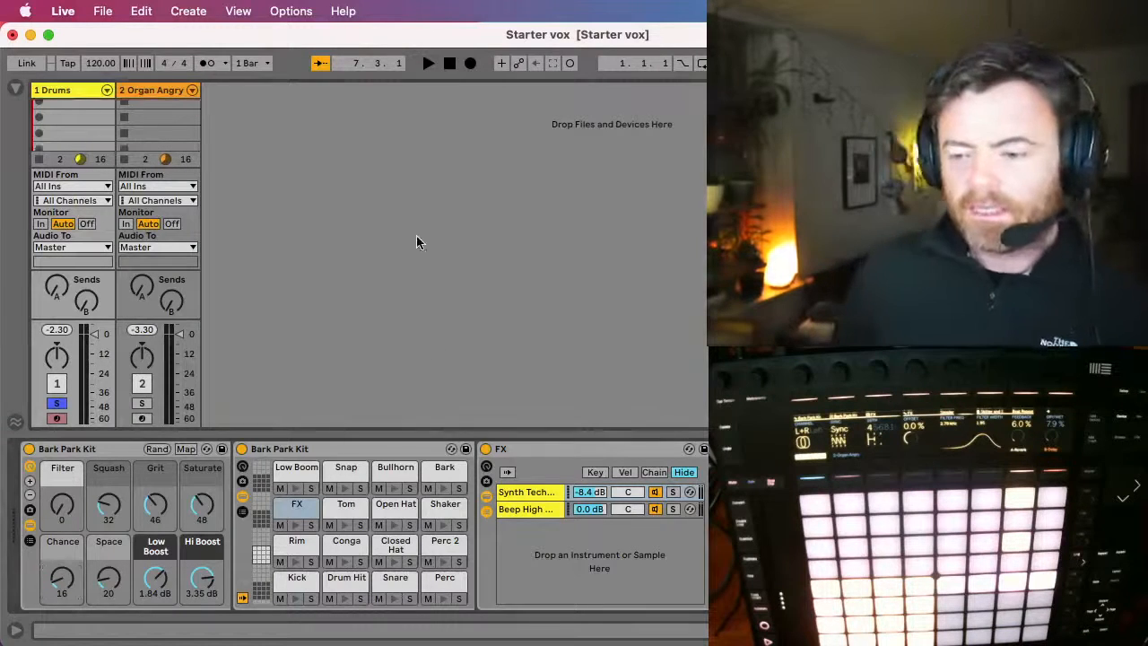
key("space")
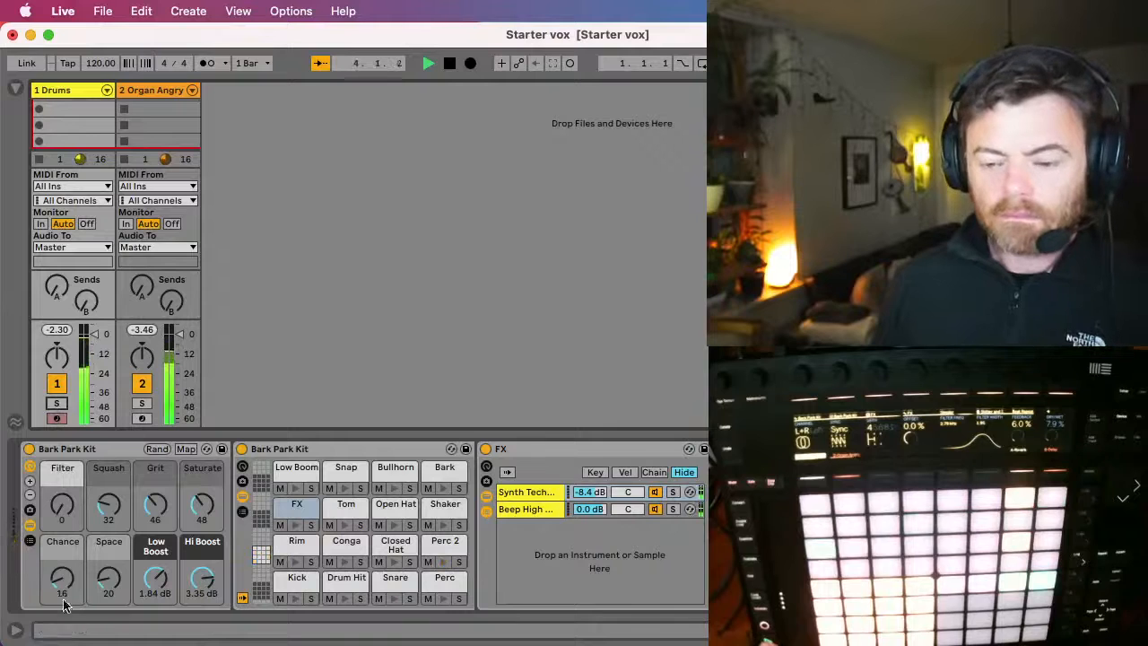
left_click_drag(108, 580, 109, 575)
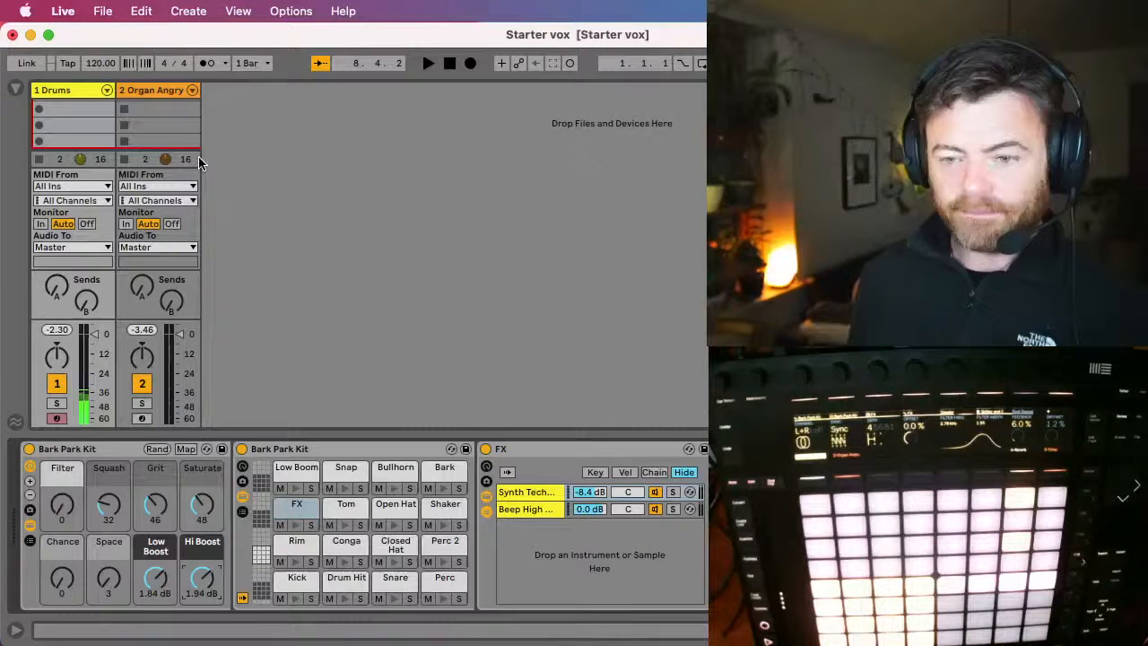
scroll(76, 108, "up", 3)
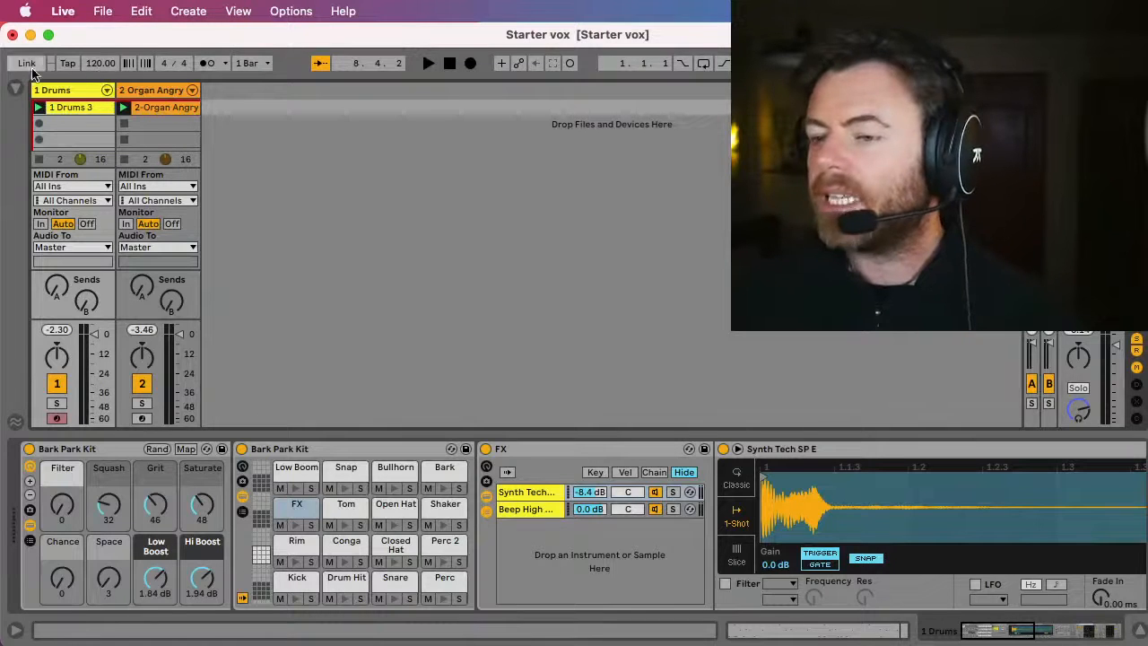
Show the browser and expand the Bass folder in the Sounds category
left_click(17, 88)
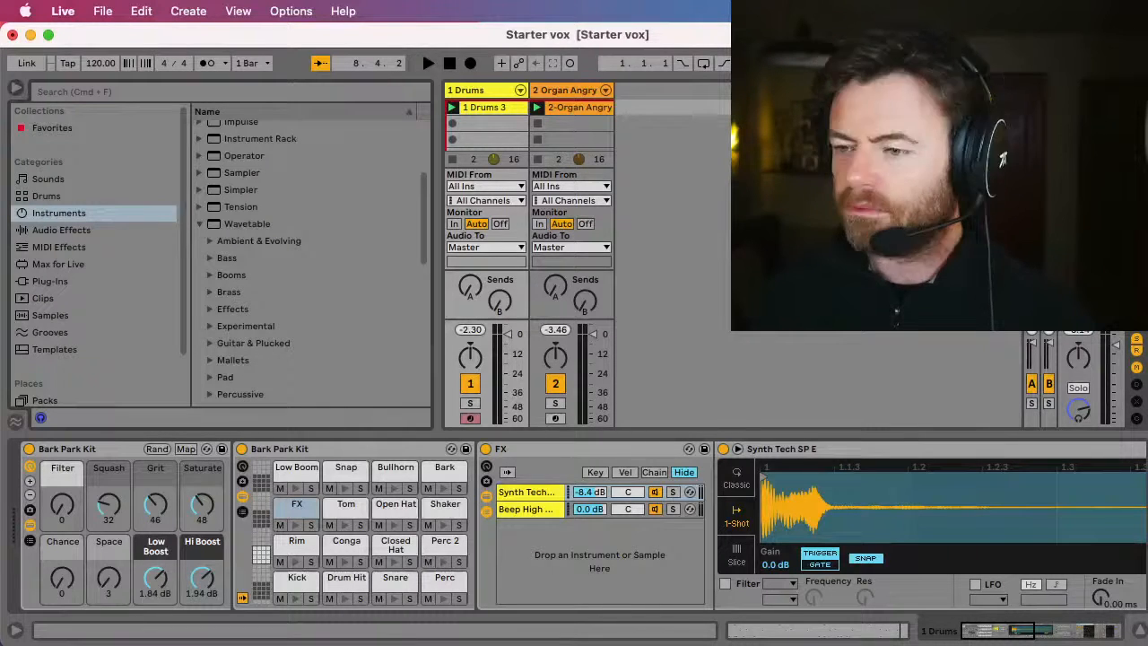
left_click(25, 181)
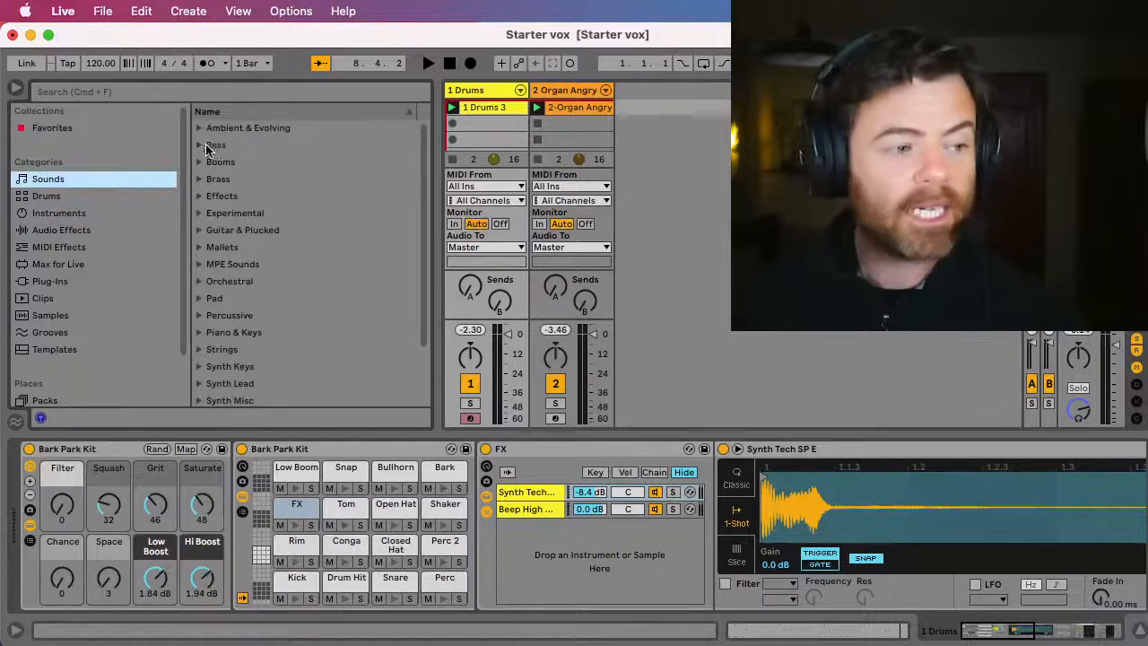
left_click(212, 146)
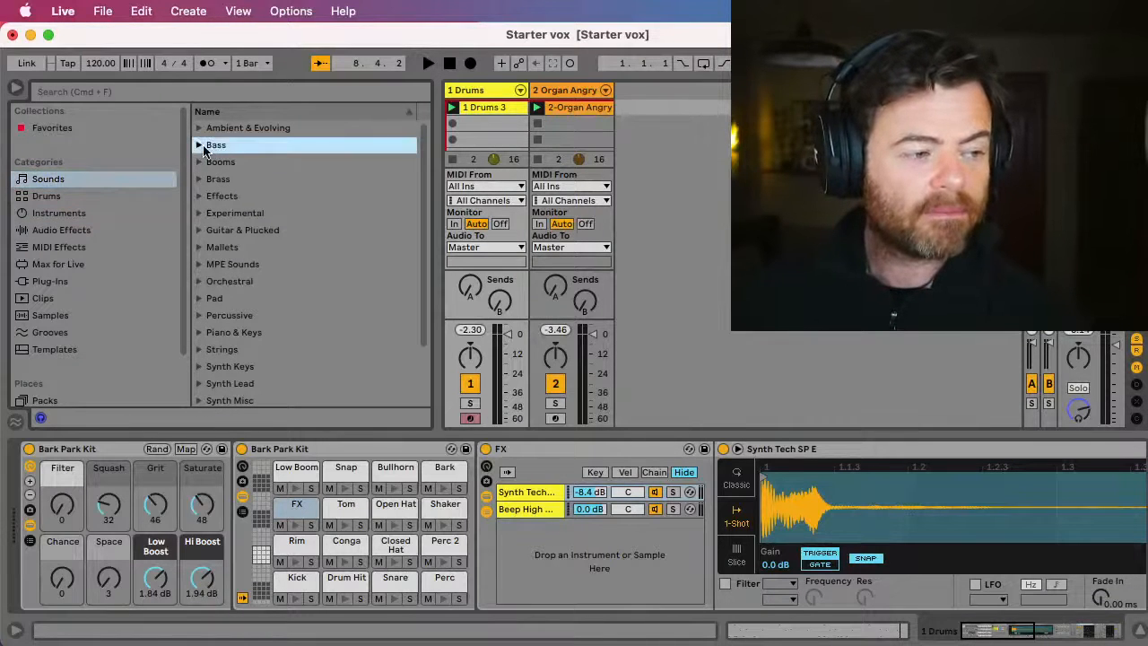
left_click(199, 146)
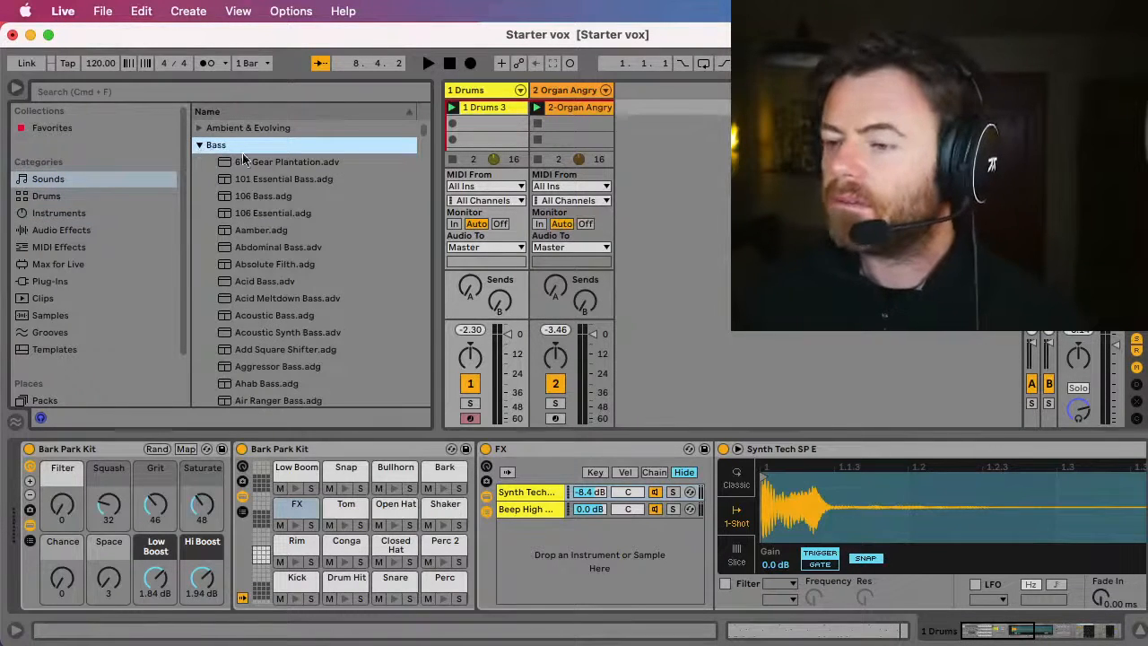
Add Past Bass 1.adg as a new track after Organ Angry and hide the browser
scroll(257, 203, "down", 10)
scroll(257, 201, "down", 15)
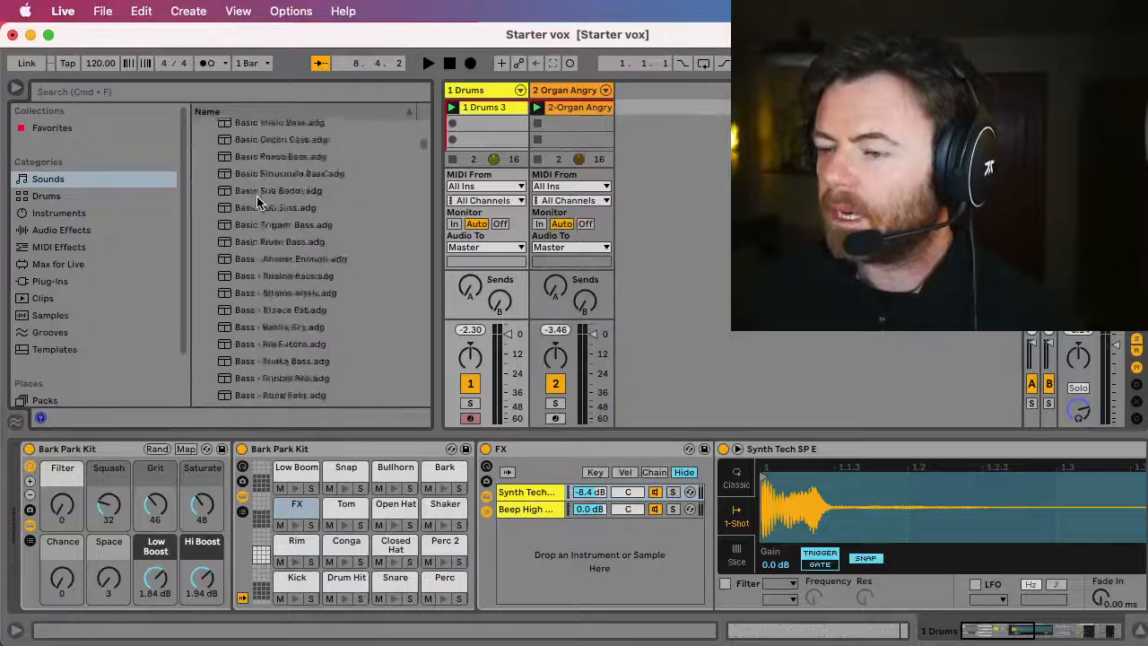
scroll(257, 203, "down", 20)
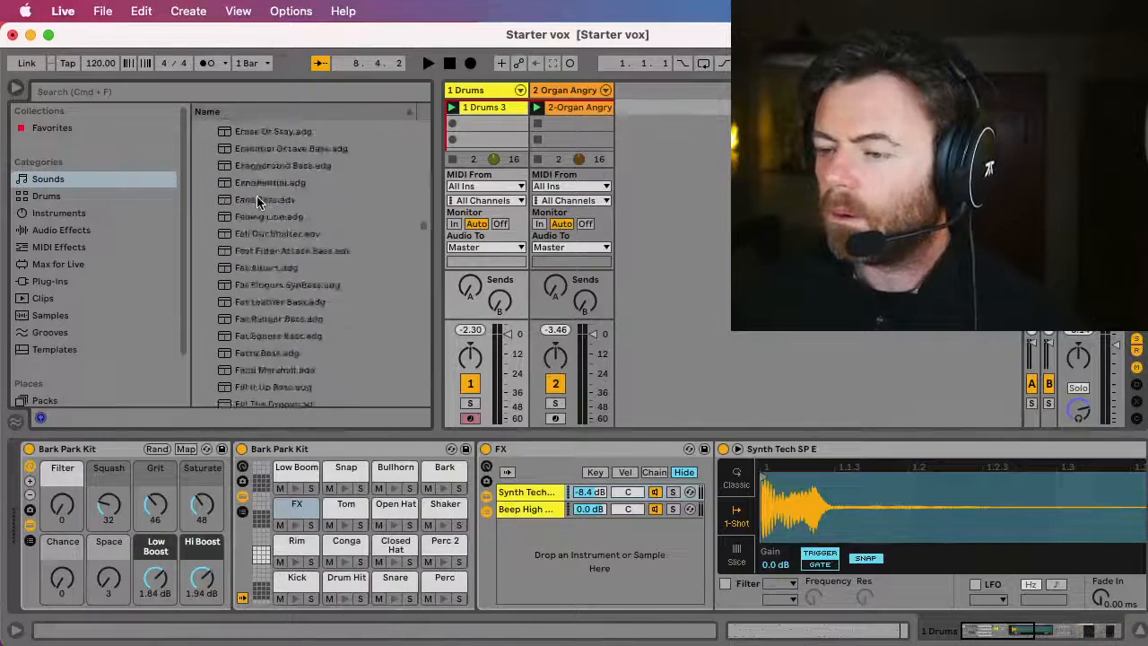
scroll(258, 202, "down", 2)
left_click(257, 203)
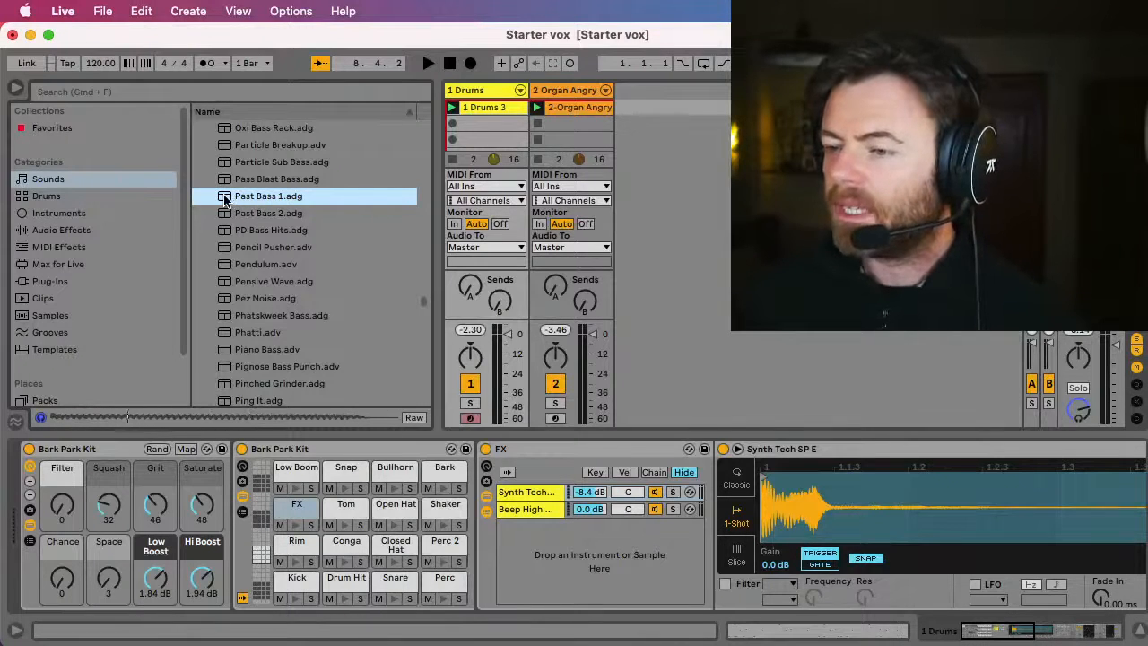
left_click_drag(226, 201, 642, 96)
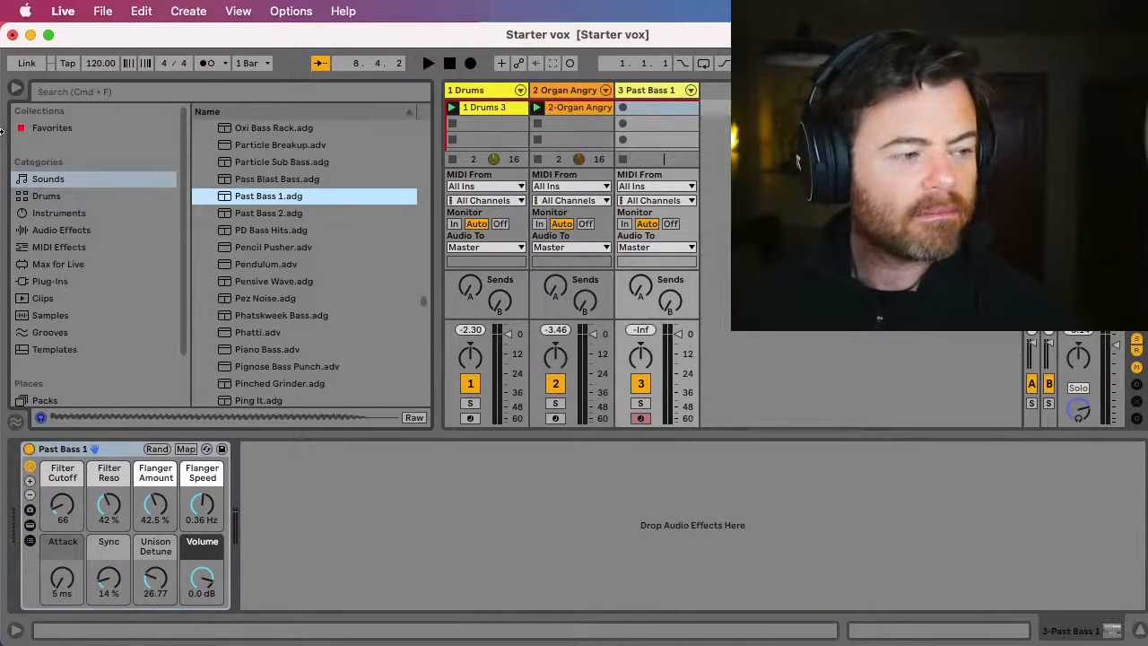
left_click(15, 89)
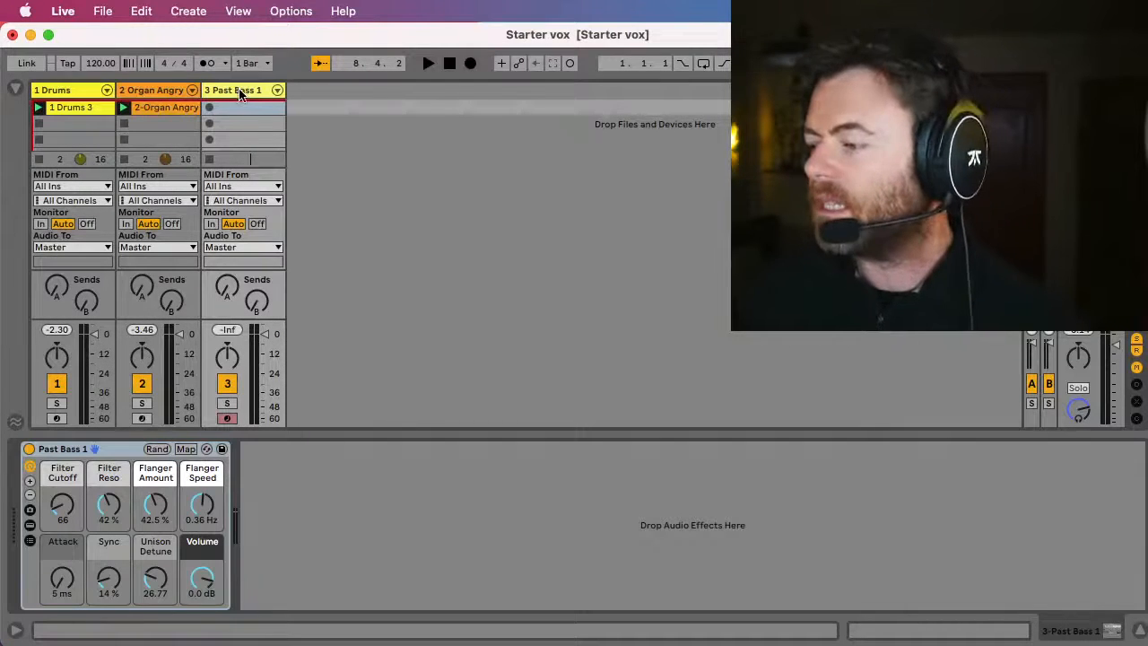
Move the Past Bass 1 track between Drums and Organ Angry and rename it #bass
mouse_move(239, 91)
left_mouse_down()
mouse_move(122, 92)
mouse_move(324, 90)
mouse_move(227, 92)
left_mouse_up()
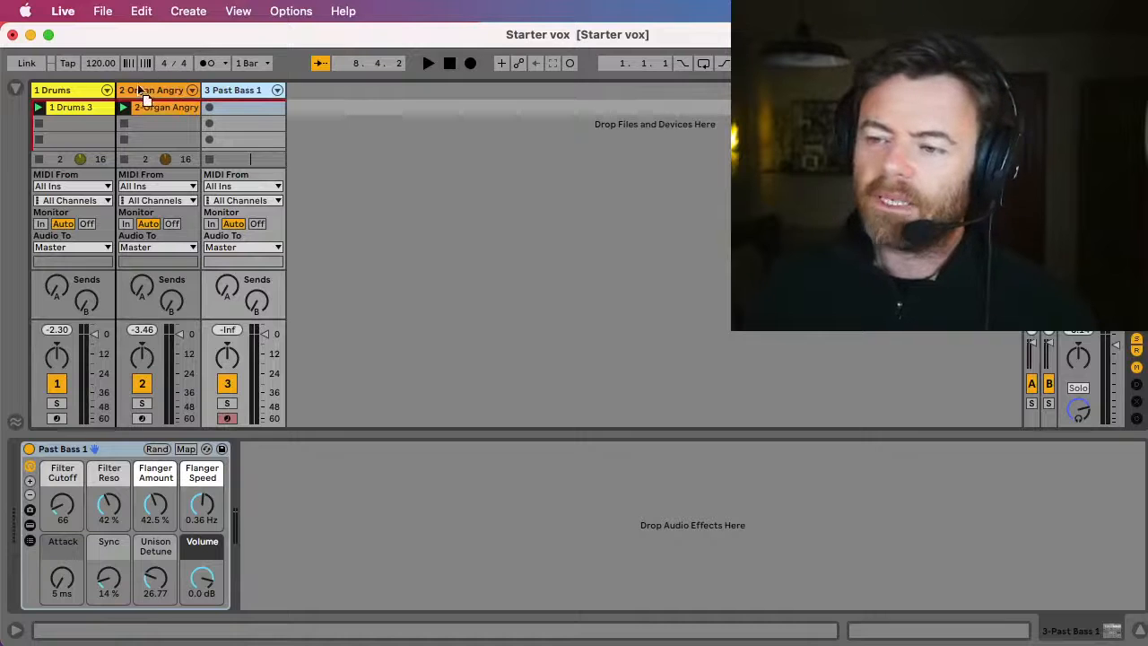
left_click_drag(129, 92, 126, 93)
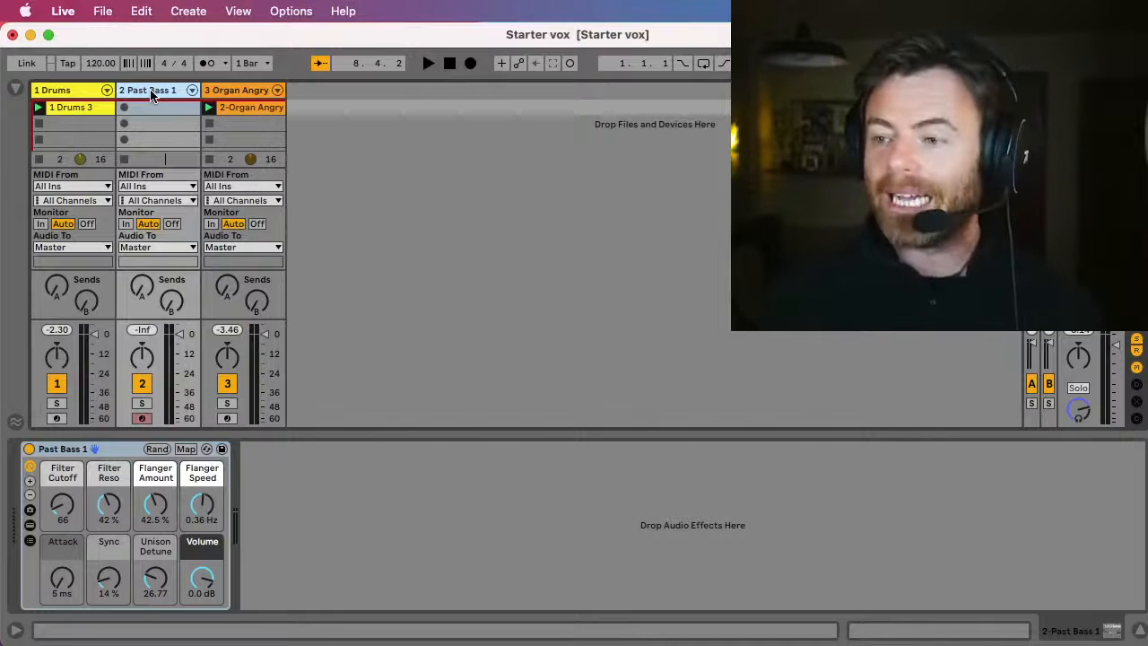
key("super+r")
key("BackSpace")
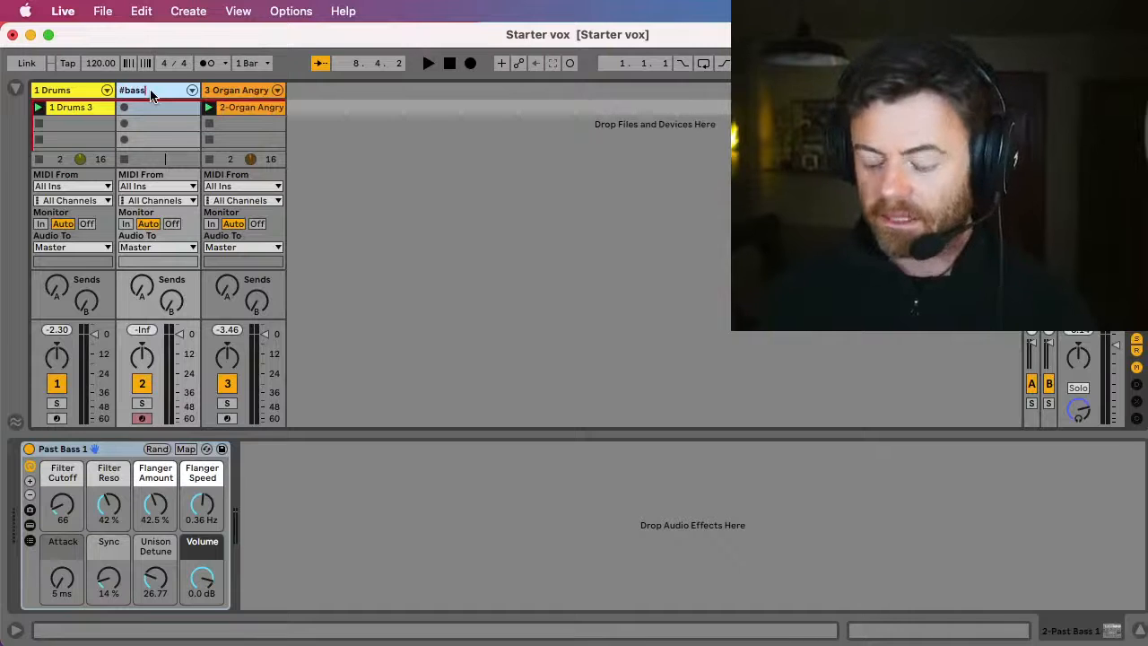
type("bass")
key("Return")
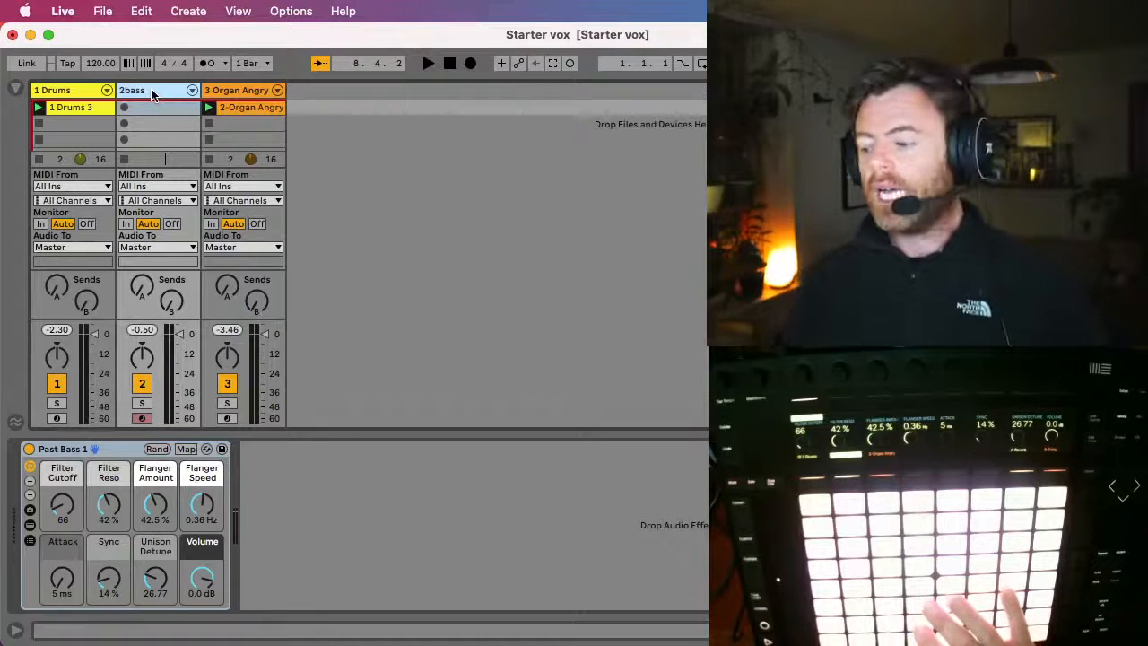
Record a four-bar bass line into the bass track's first clip slot, quantize its notes, and play it with the other clips
key("space")
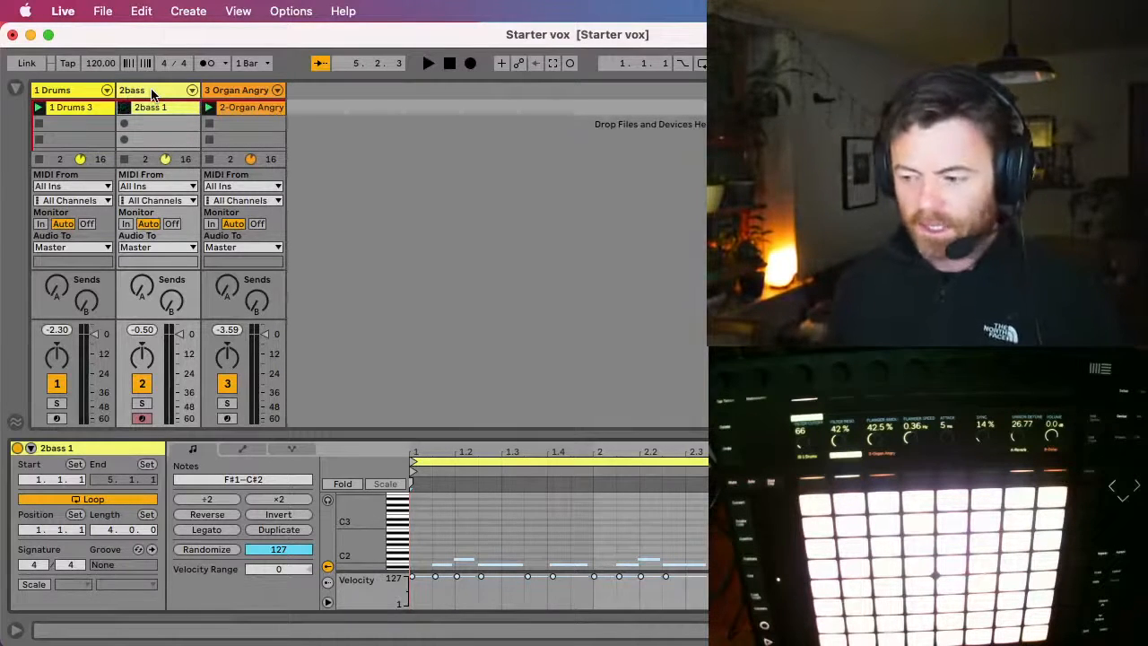
key("super+z")
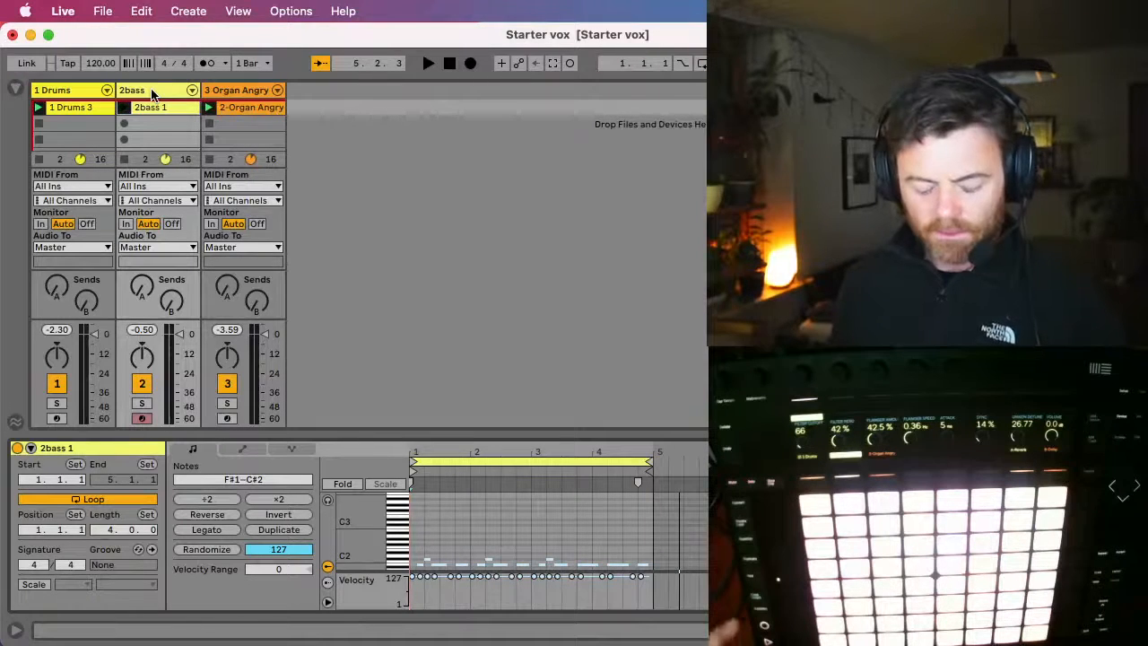
key("super+u")
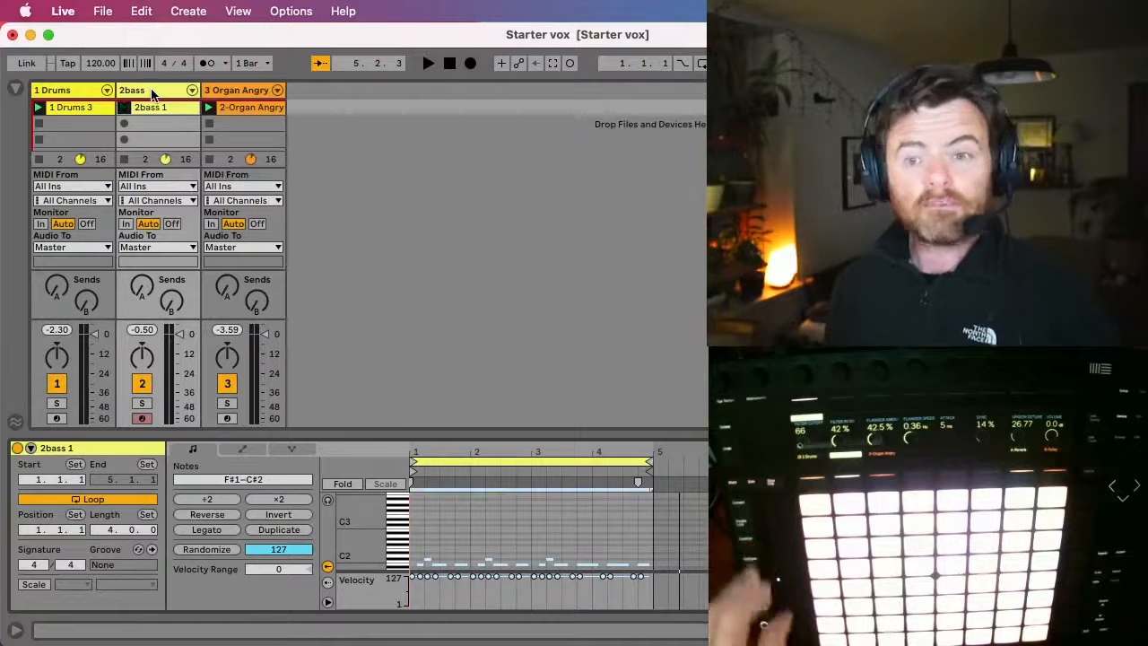
key("space")
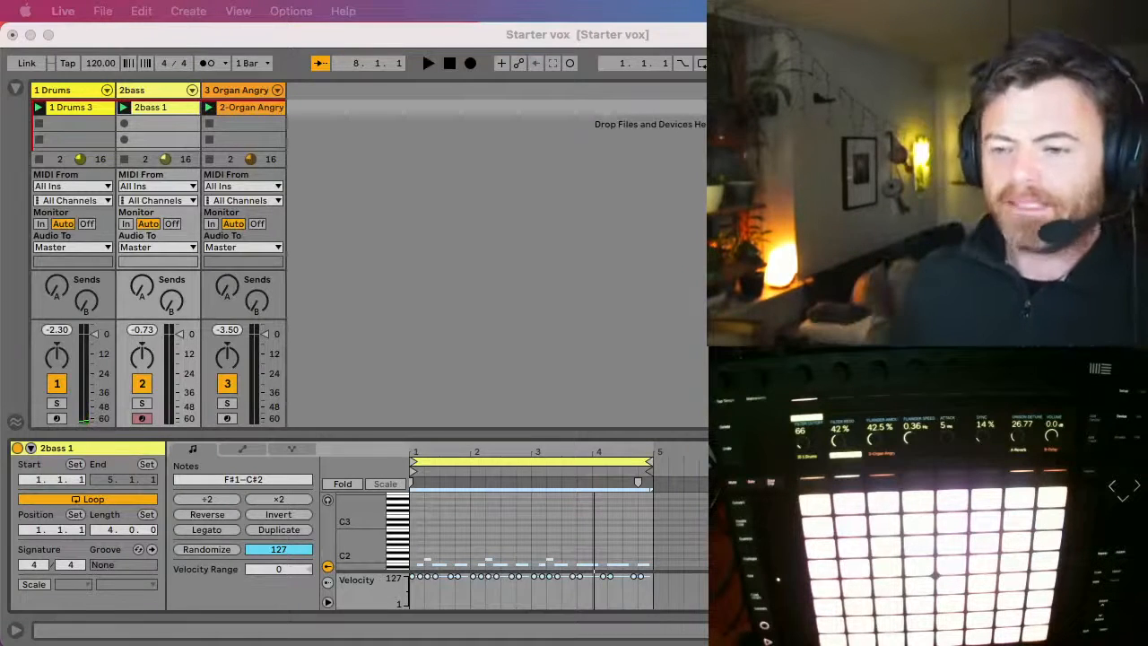
Open the notes of the Organ Angry clip and enlarge the clip editor
left_click(226, 108)
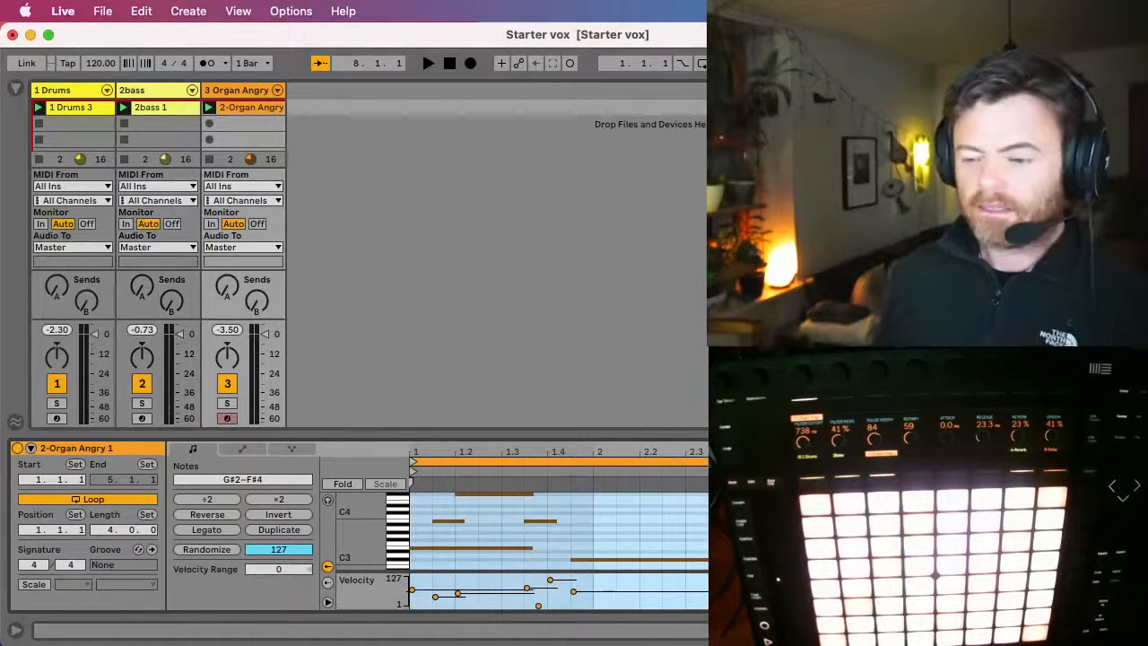
left_click_drag(536, 433, 538, 403)
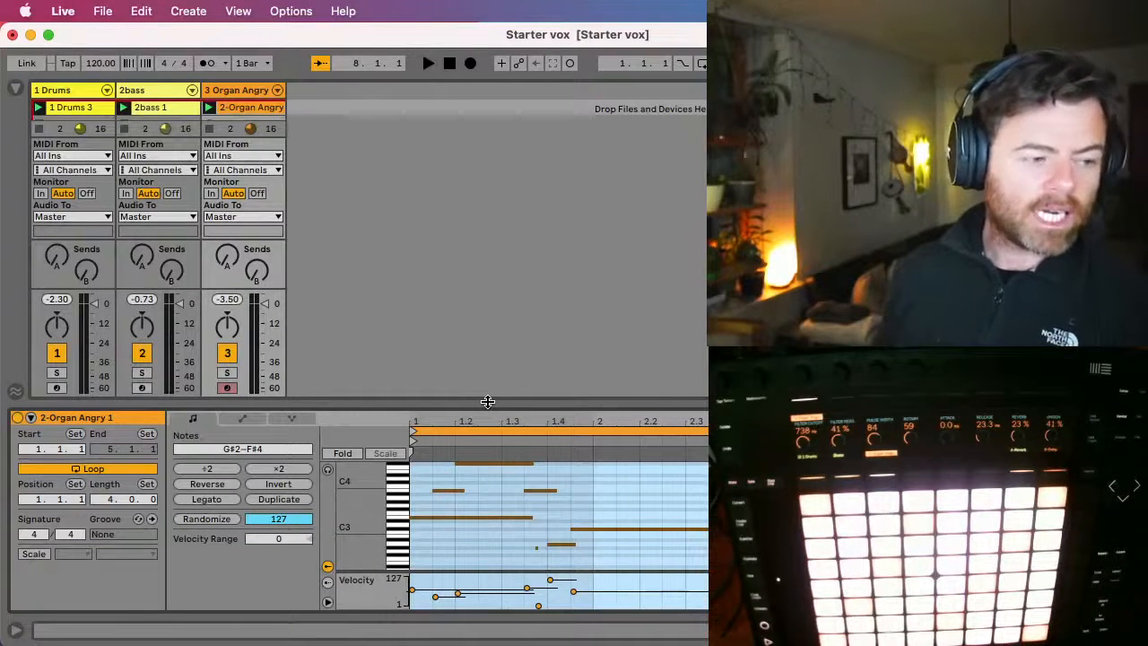
left_click_drag(487, 401, 513, 297)
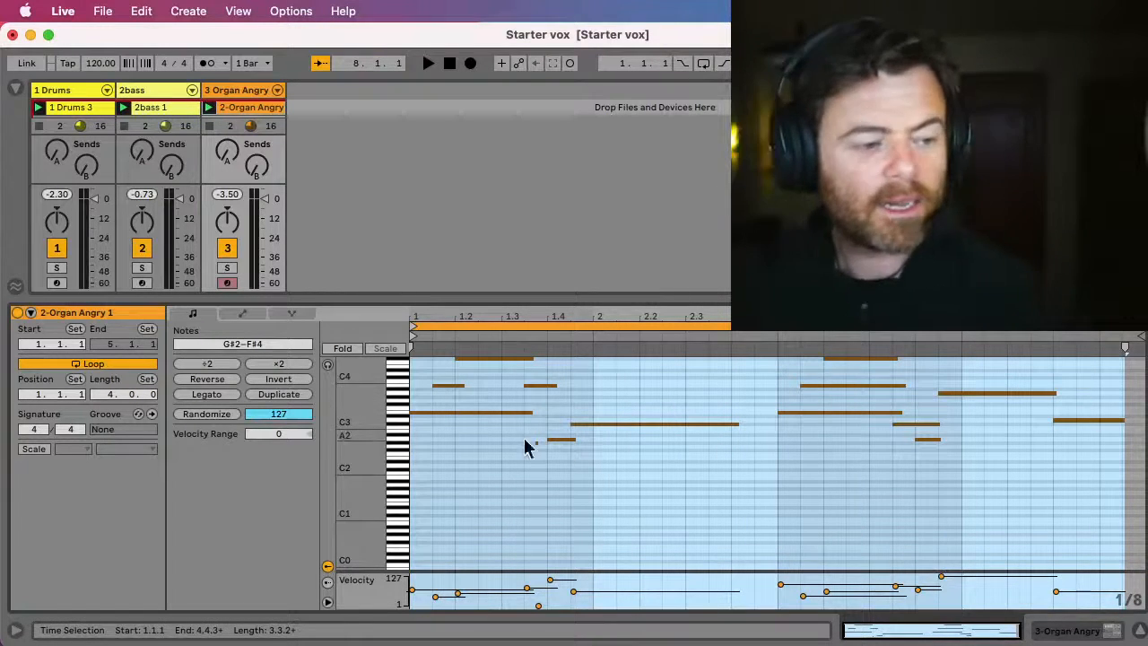
Transpose all notes in the Organ Angry clip up one octave and play the result with the other clips
left_click(453, 443)
left_click(490, 455)
key("super+a")
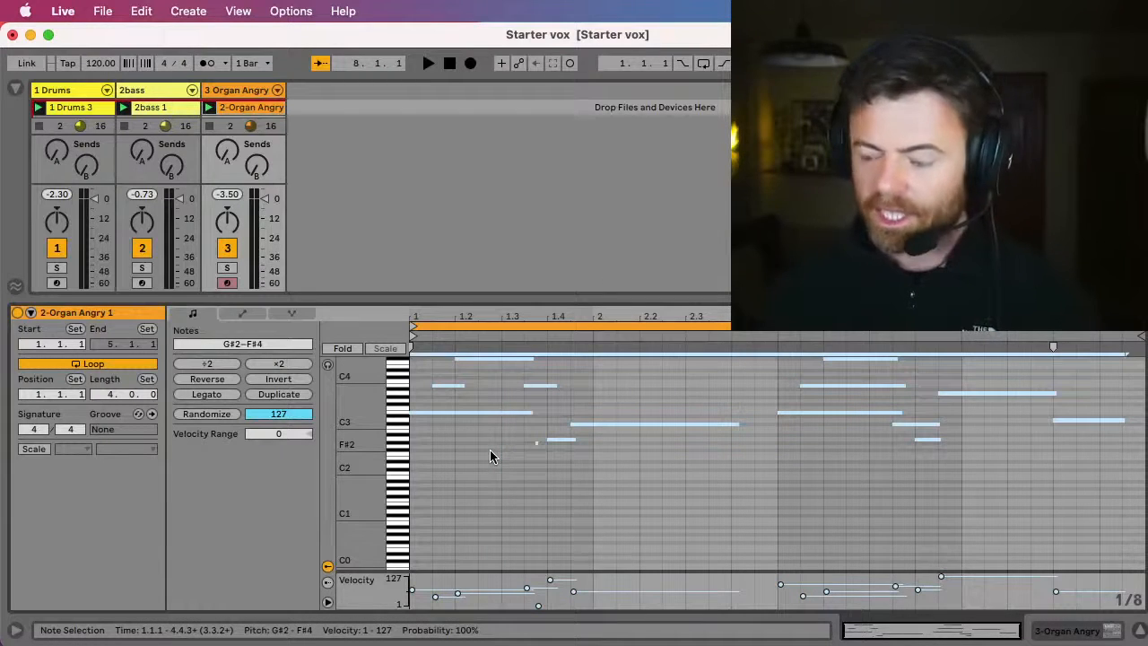
key("shift+Up")
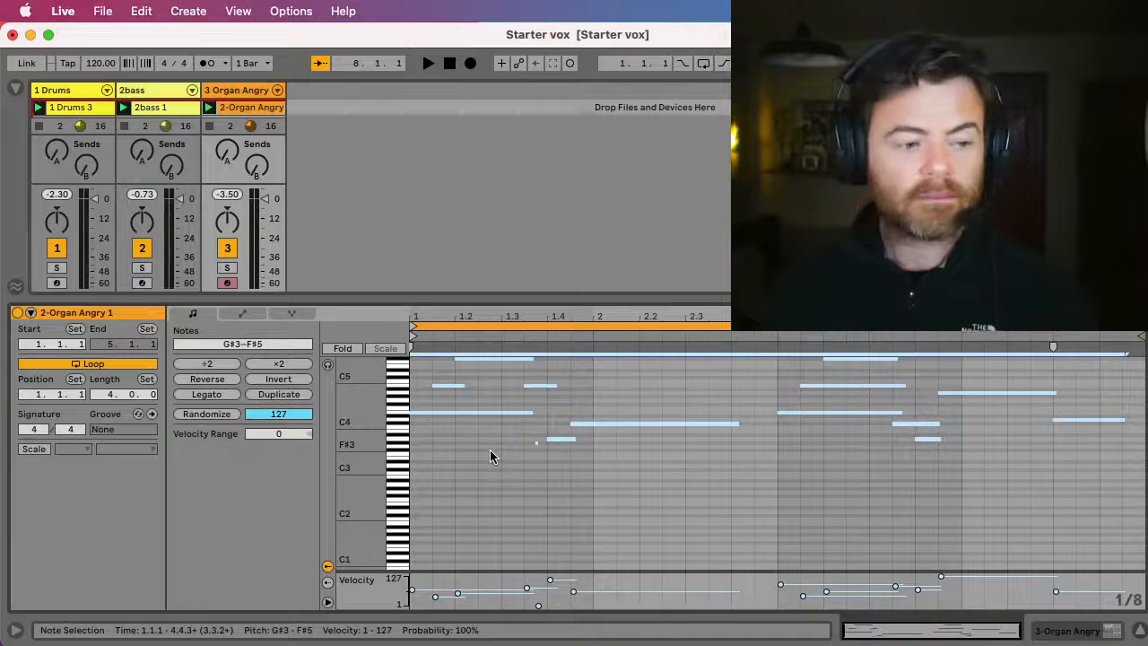
key("shift+Down")
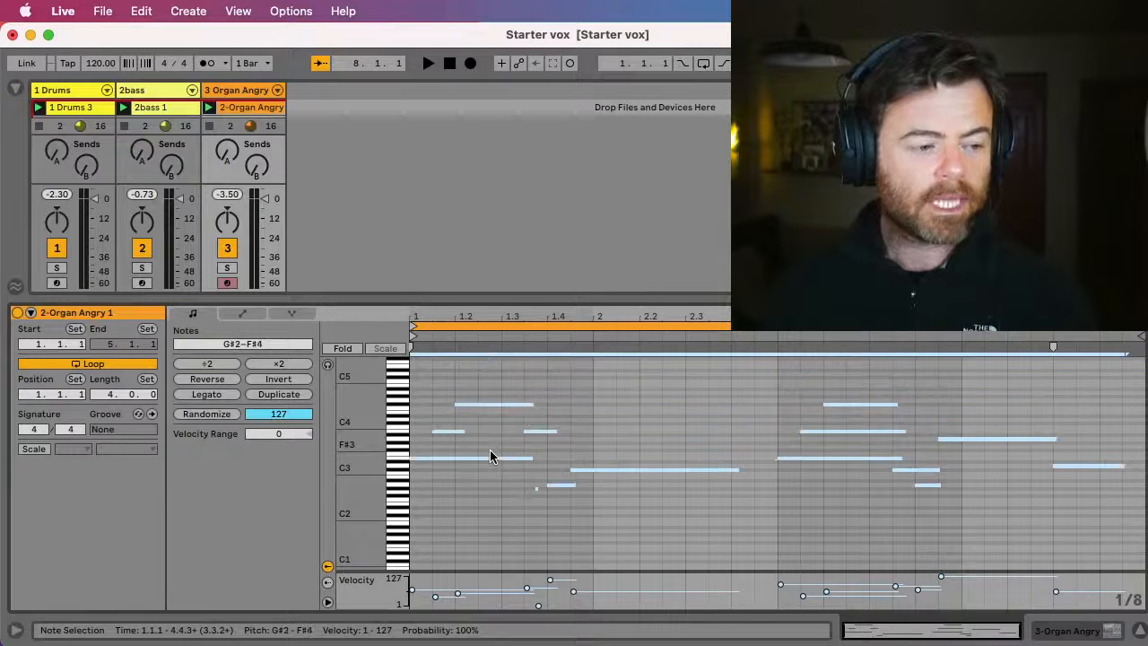
key("shift+Up")
key("space")
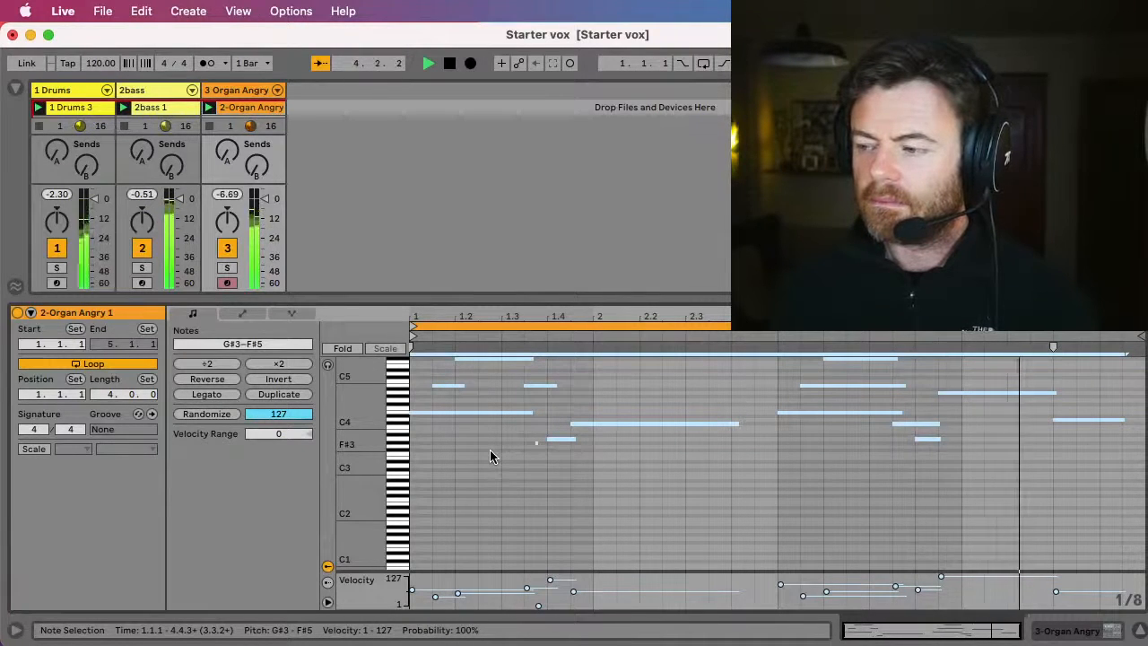
key("space")
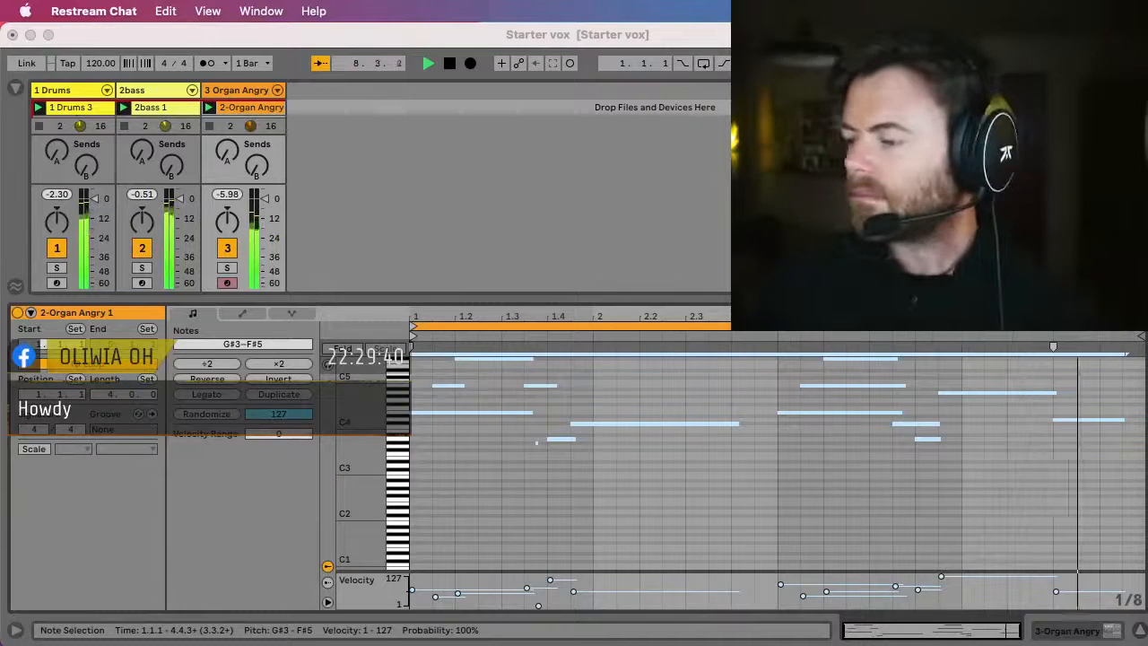
key("space")
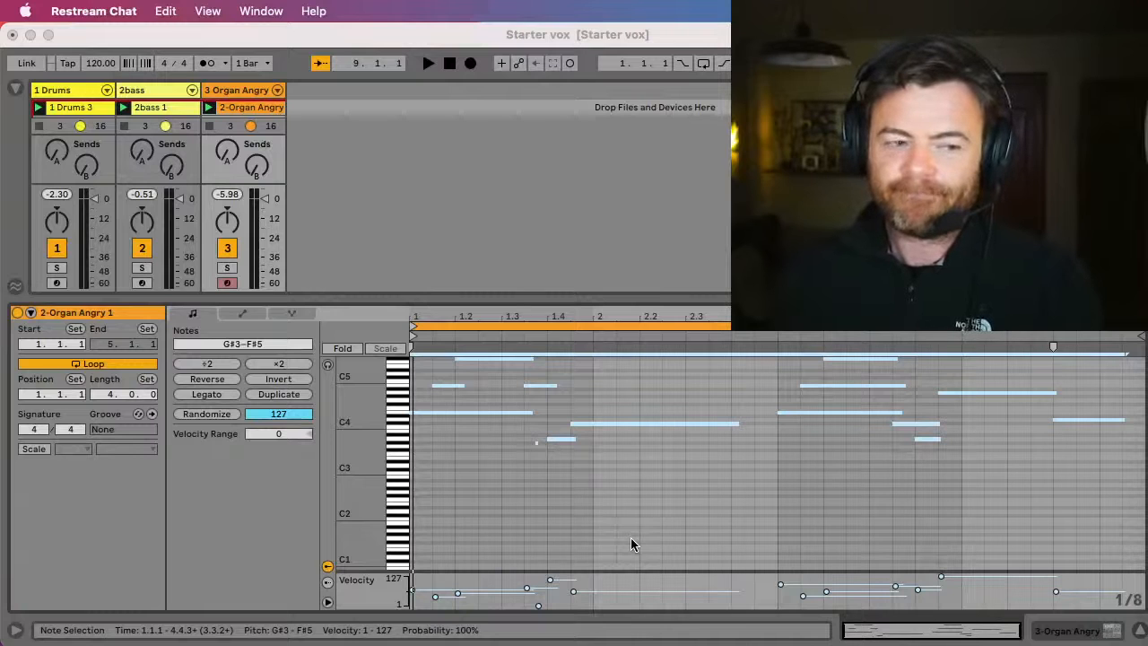
key("space")
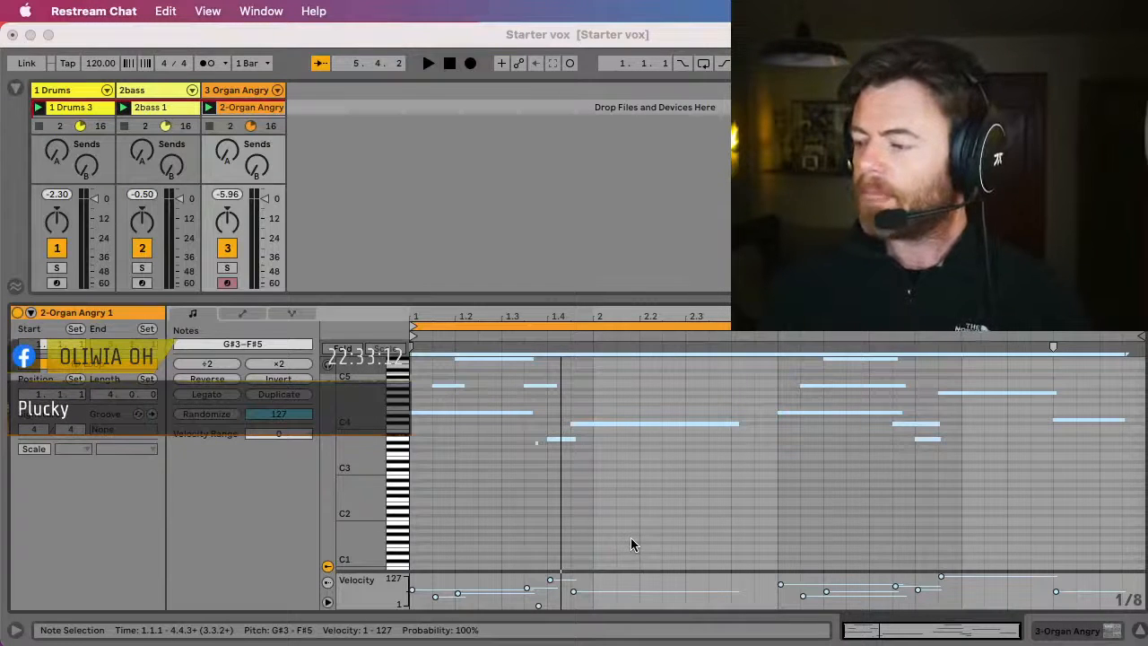
Show the browser and search for plunky across all results
left_click(14, 94)
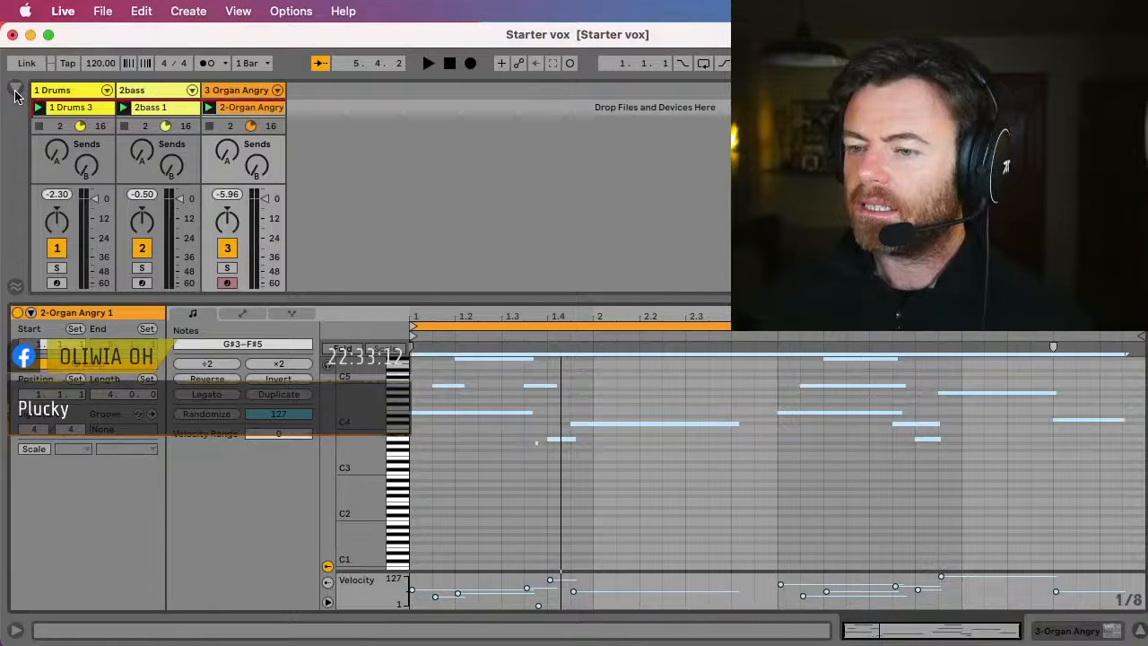
left_click(15, 94)
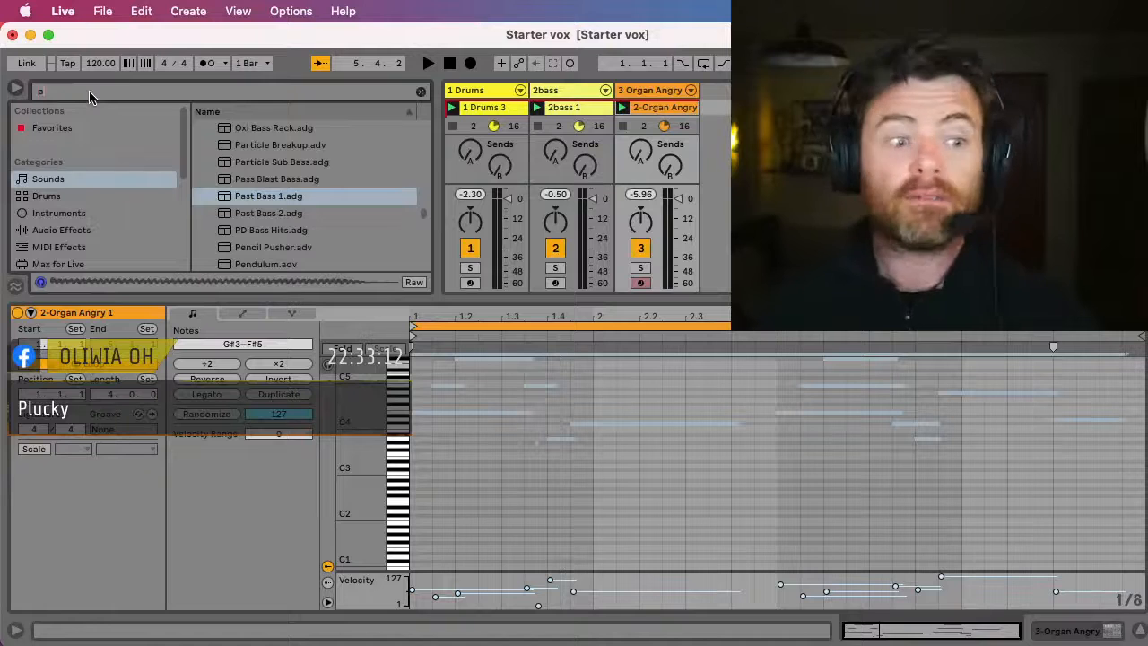
type("plunky")
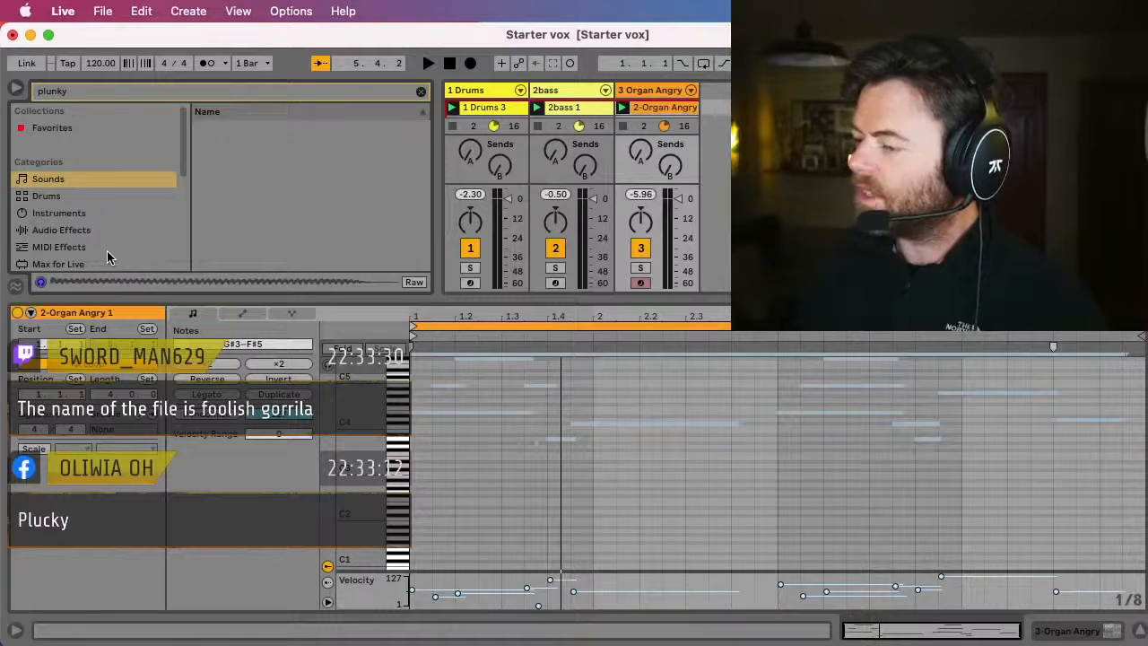
scroll(102, 223, "down", 3)
scroll(102, 224, "down", 2)
left_click(59, 197)
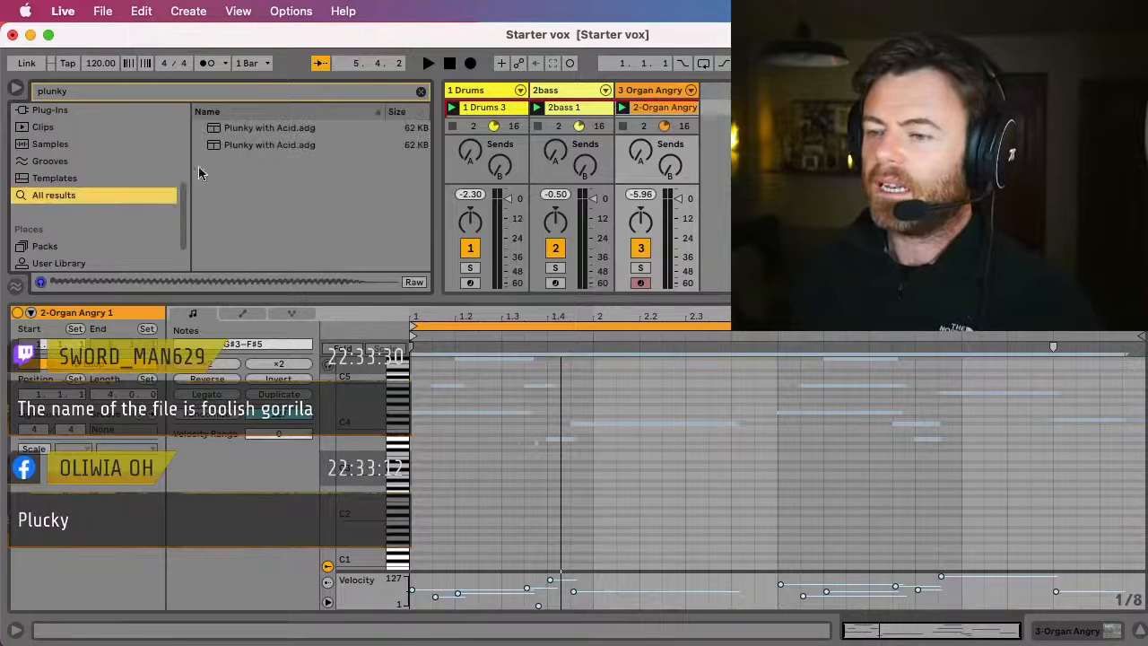
Add the second Plunky with Acid.adg as a new track after Organ Angry and close its Omnisphere window
left_click(241, 146)
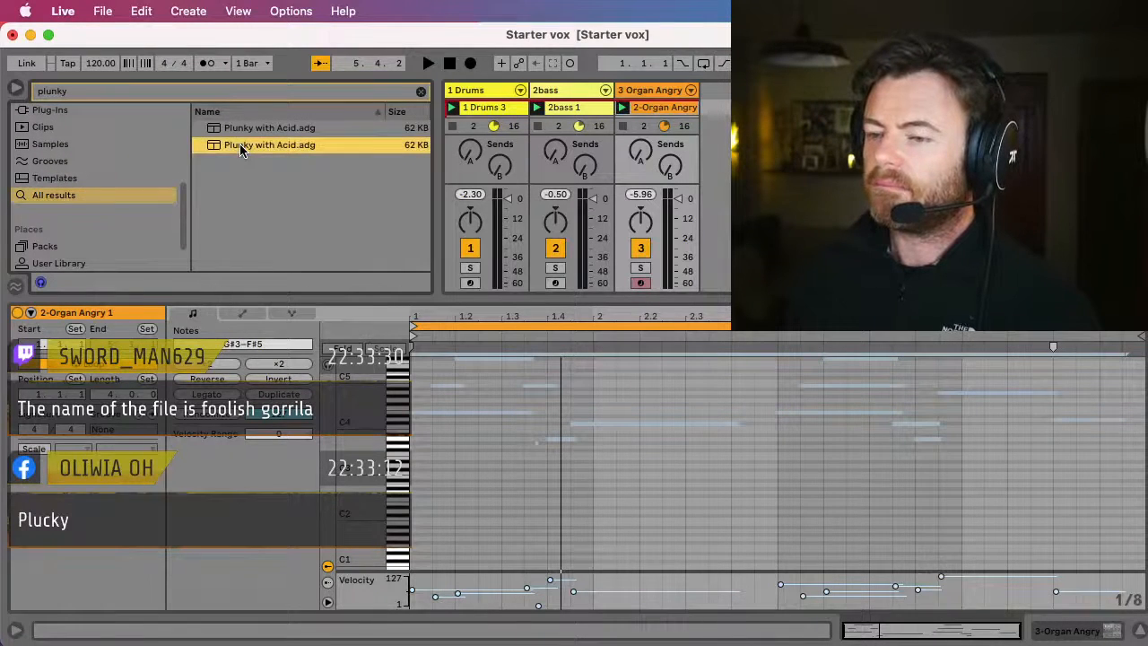
left_click_drag(215, 148, 729, 107)
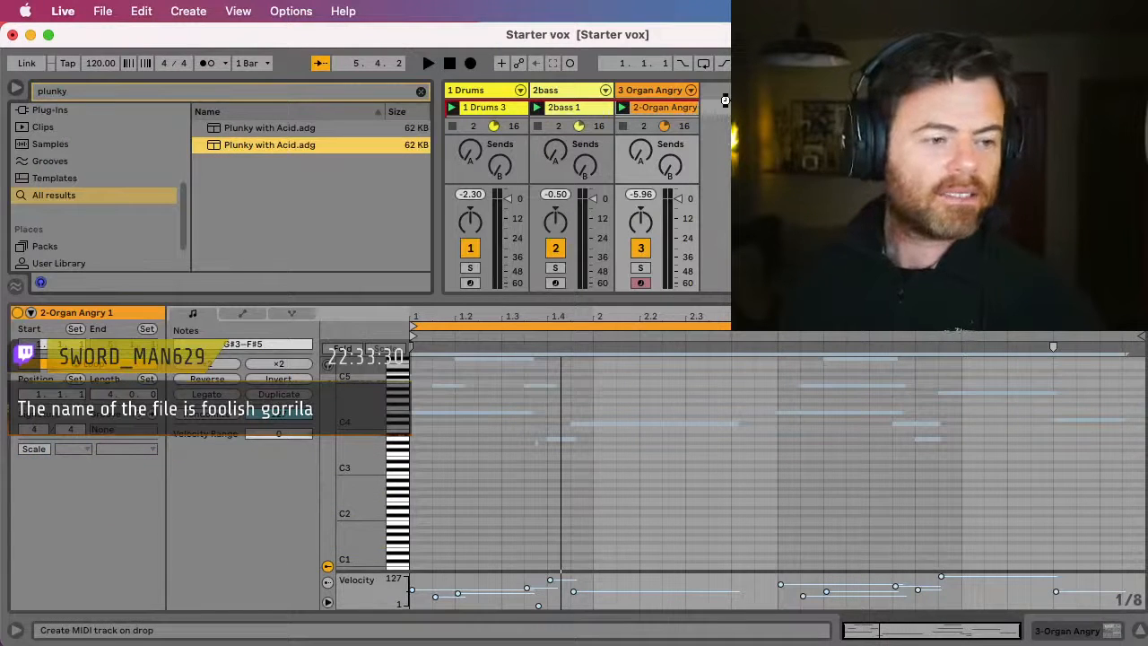
left_click_drag(725, 101, 728, 105)
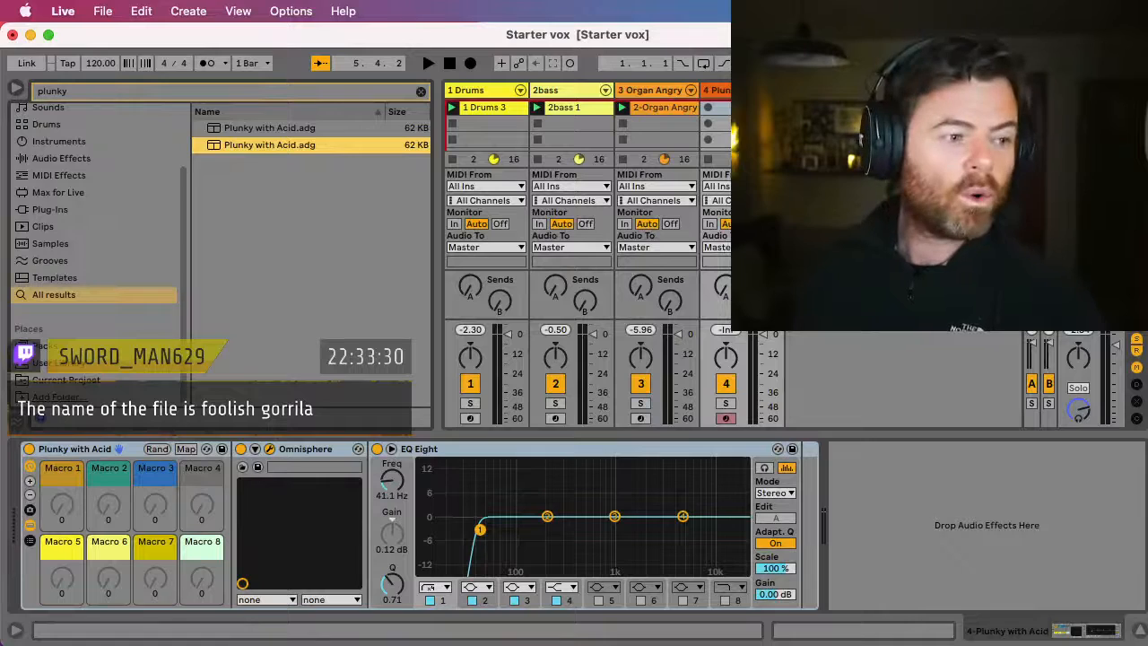
left_click_drag(2, 171, 468, 27)
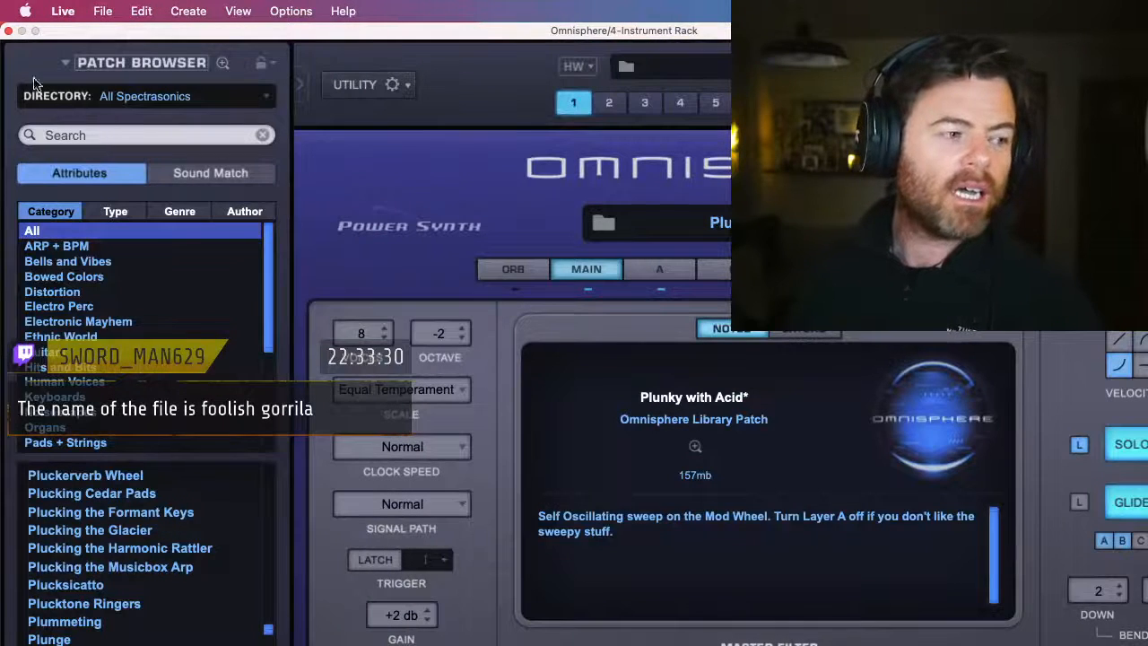
left_click(9, 31)
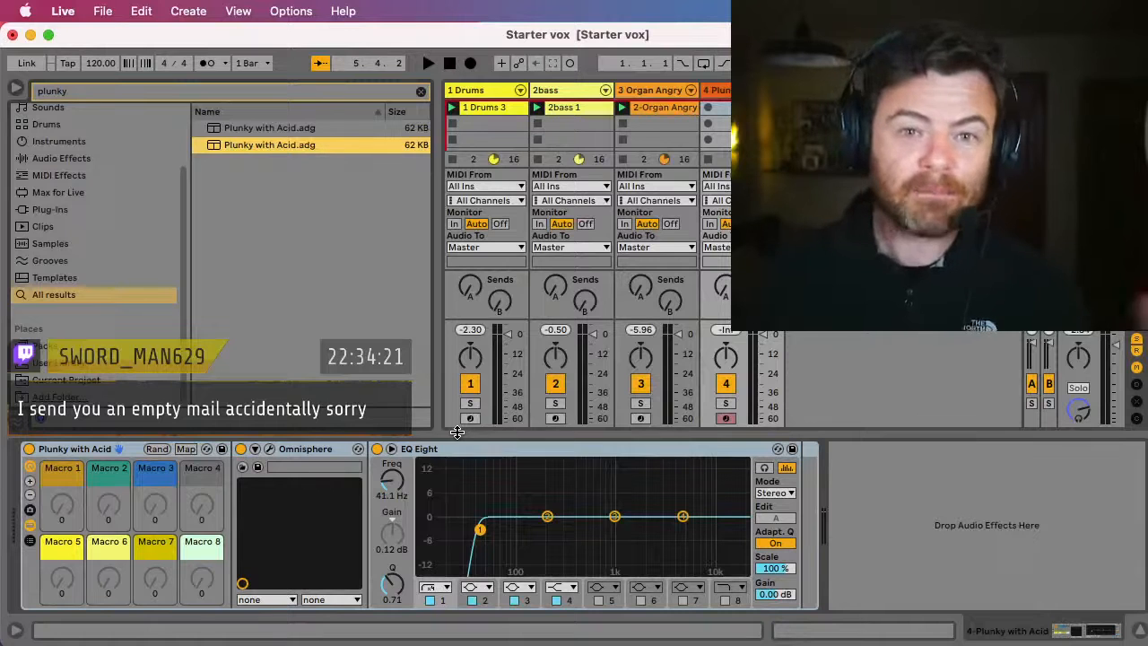
Hide the browser and select the Plunky with Acid track
scroll(607, 279, "down", 3)
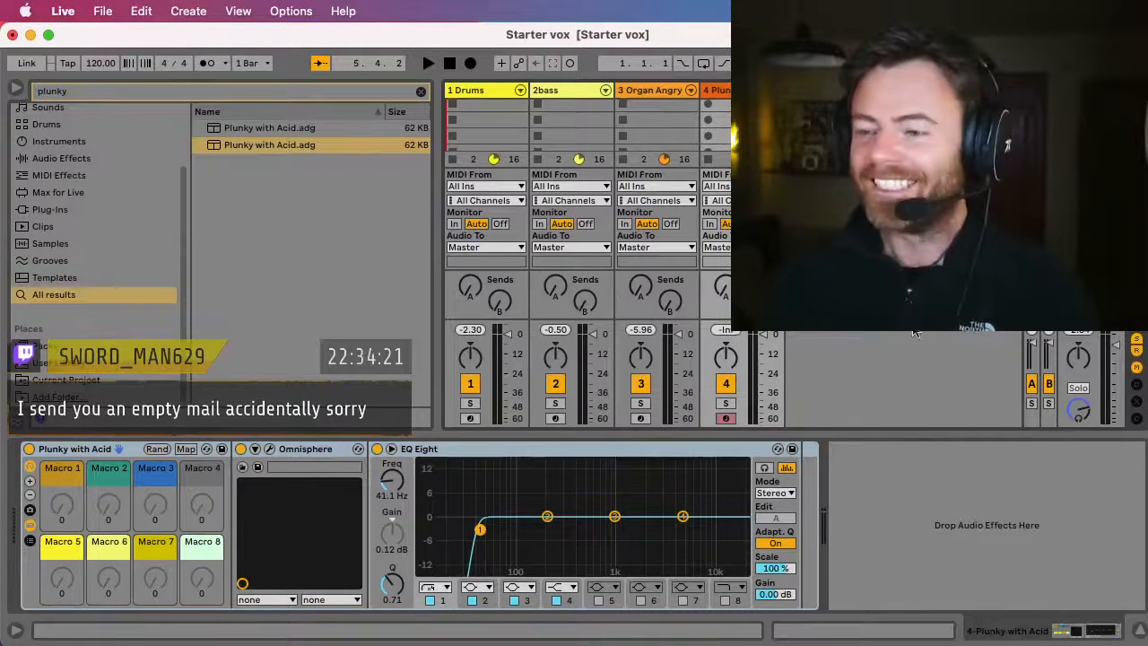
left_click(16, 90)
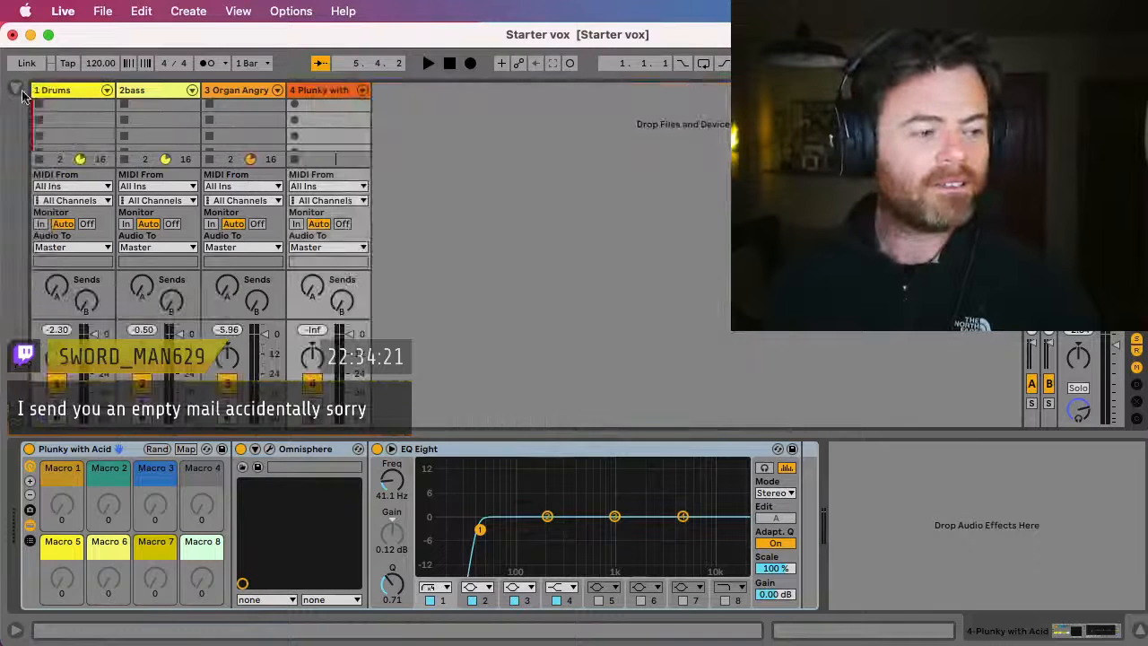
left_click(320, 91)
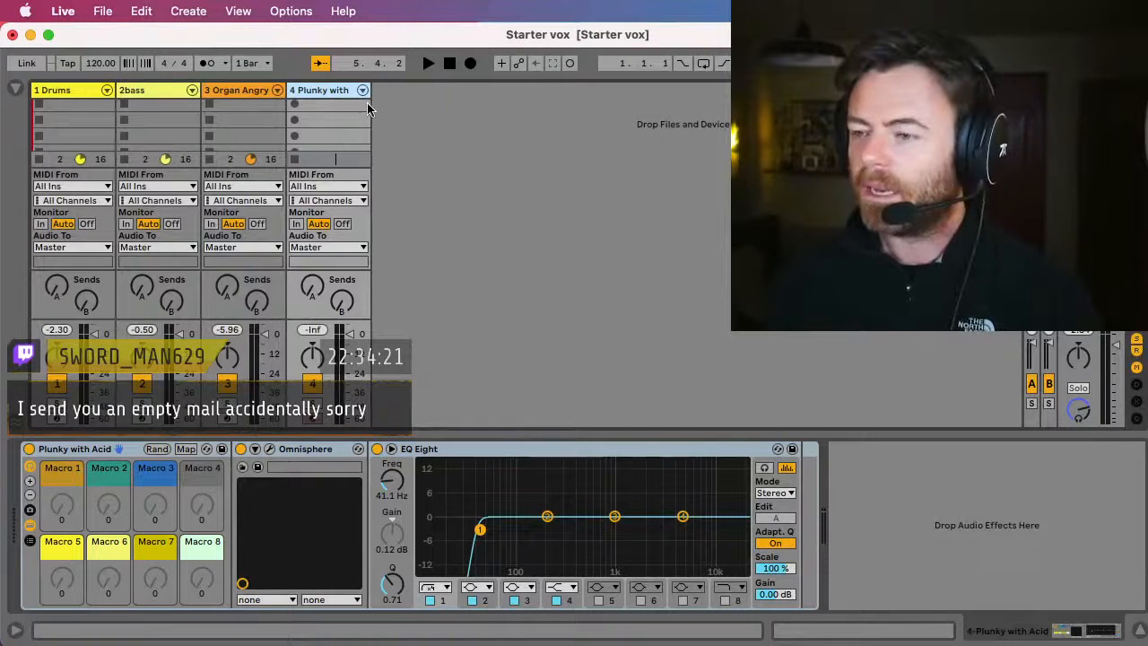
mouse_move(372, 90)
left_mouse_down()
mouse_move(482, 91)
mouse_move(365, 93)
left_mouse_up()
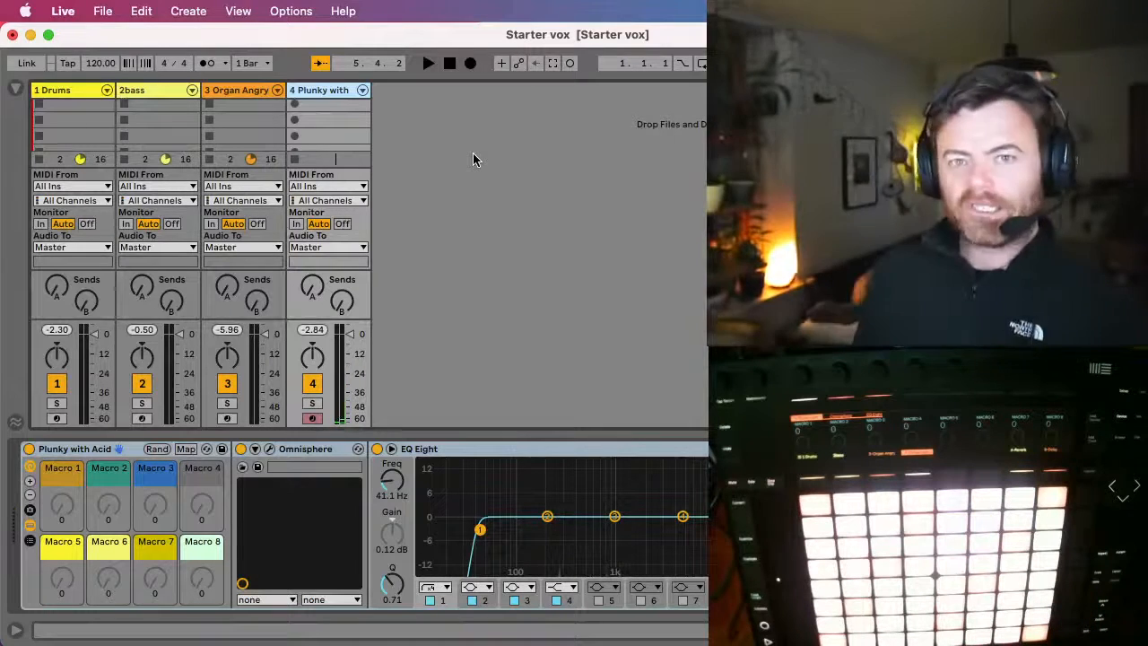
Record an eight-bar clip on the Plunky with Acid track over the playing clips and lower the track's volume
key("space")
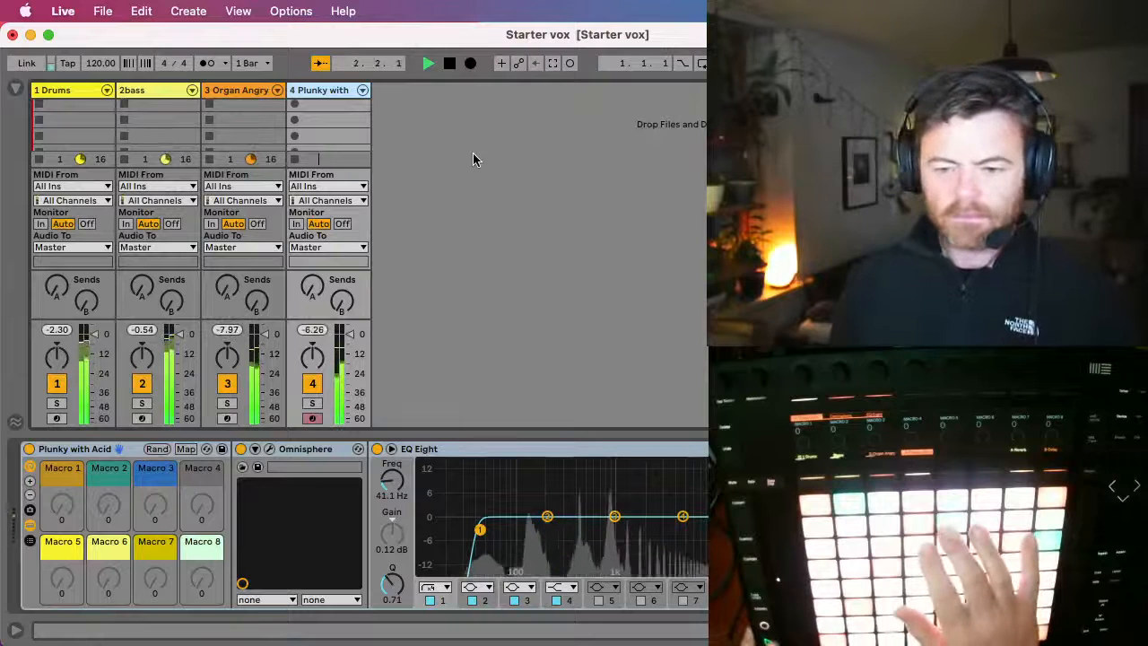
key("space")
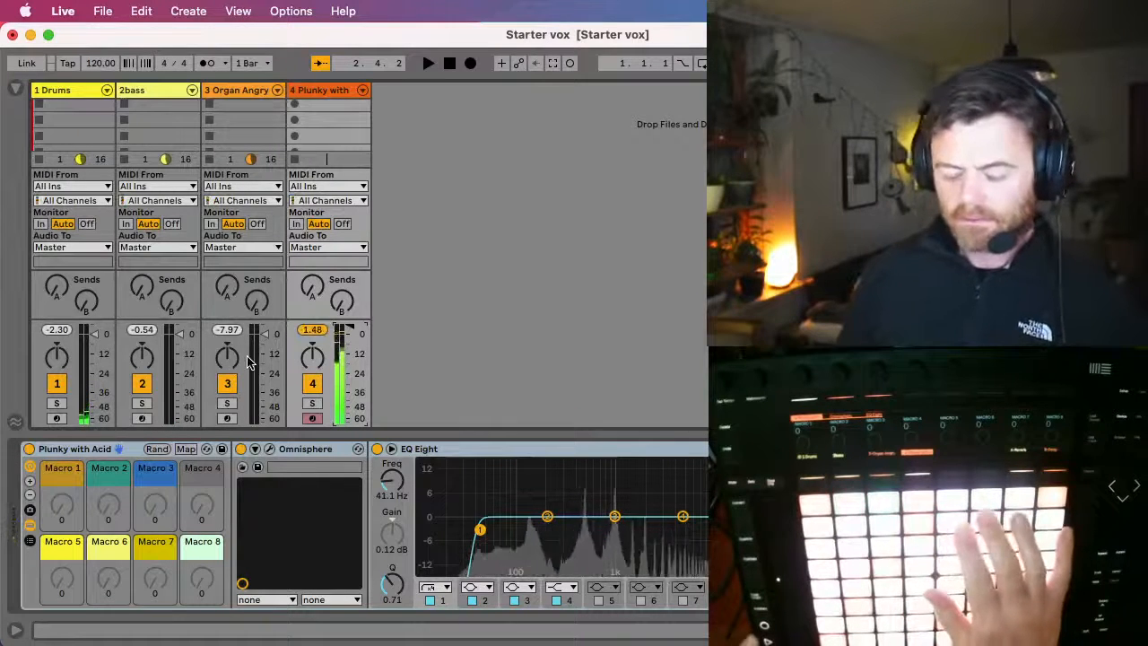
key("space")
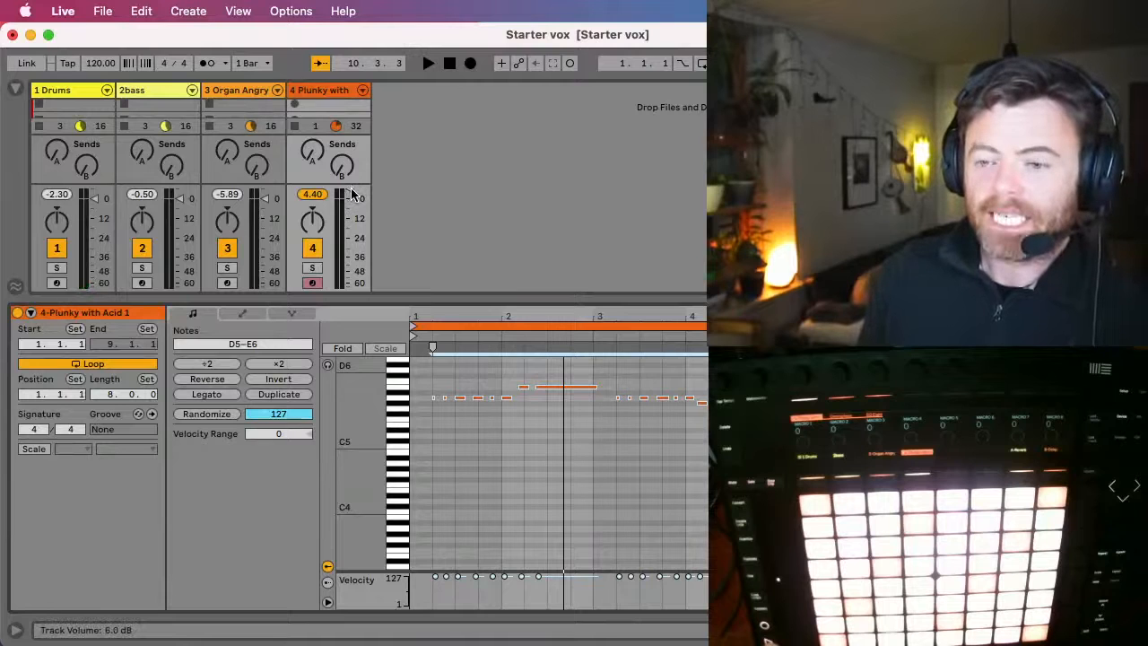
key("space")
left_click_drag(352, 195, 352, 199)
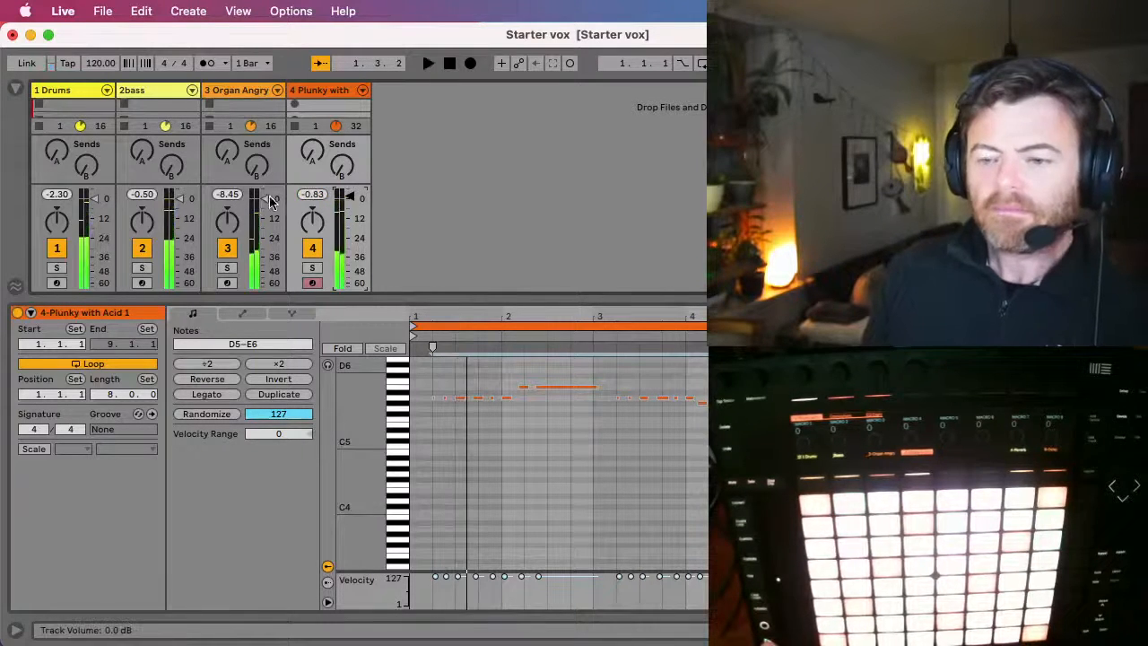
Lower the volumes of the Drums, bass and Organ Angry tracks together and raise Send B on the Plunky with Acid track
left_click(242, 99)
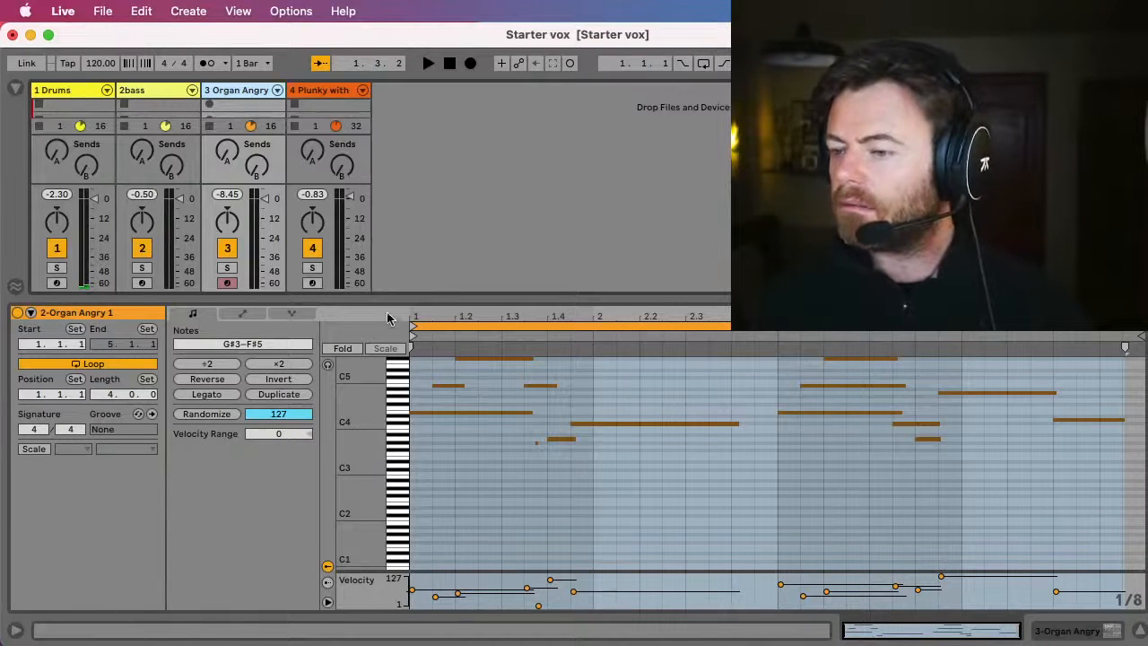
left_click_drag(383, 298, 400, 508)
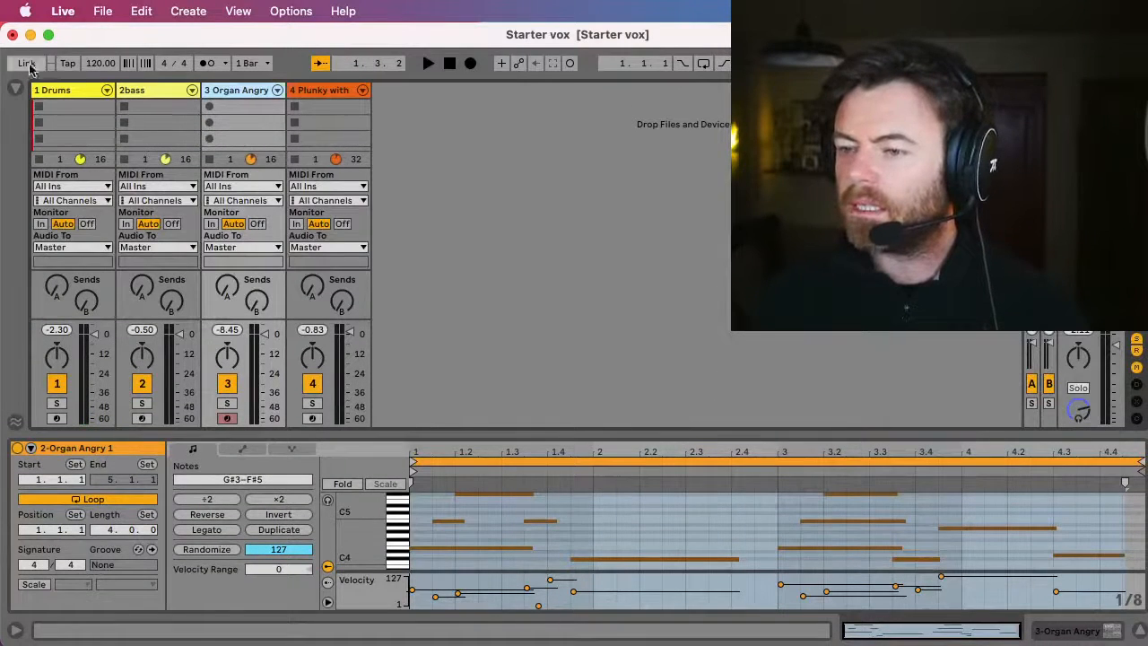
left_click(65, 91)
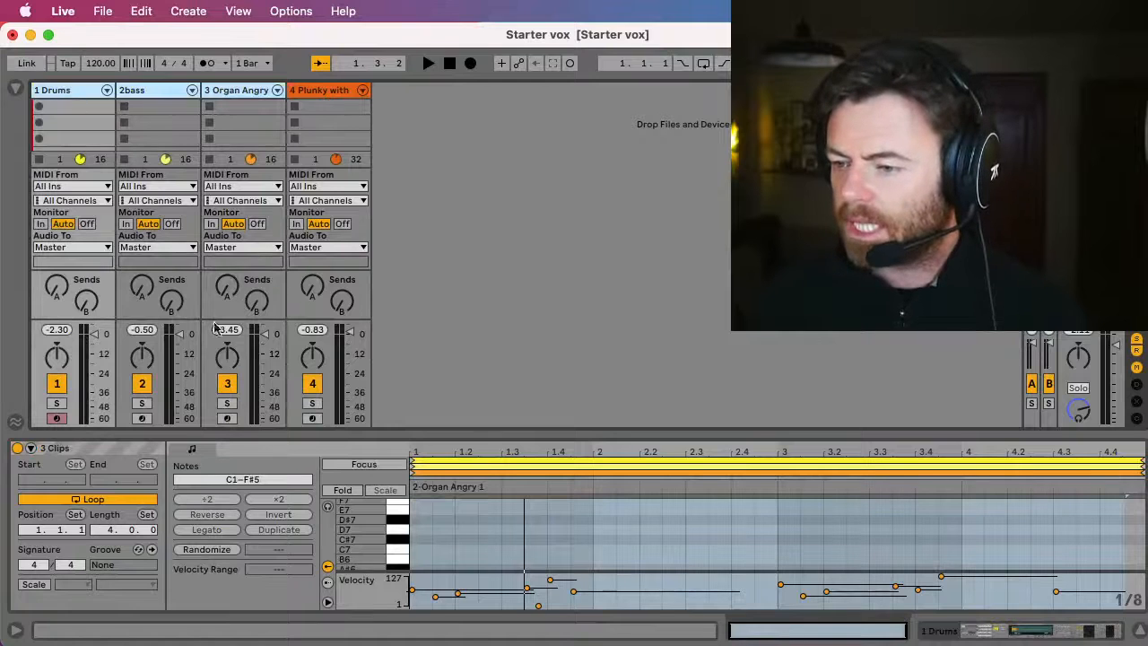
key("space")
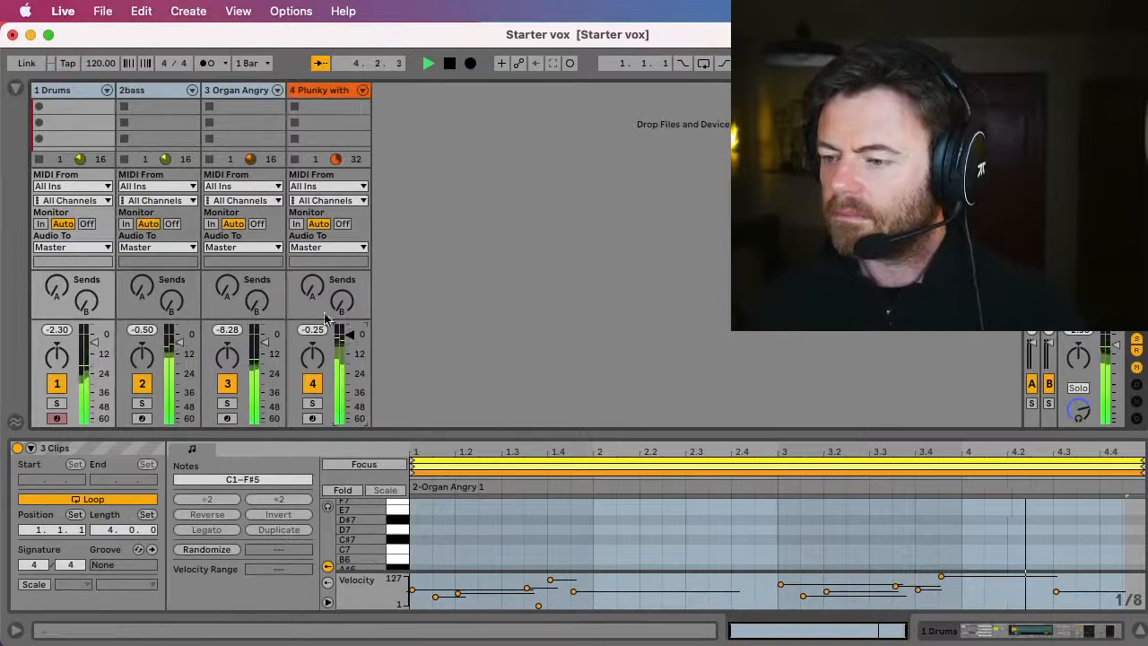
left_click_drag(342, 303, 342, 271)
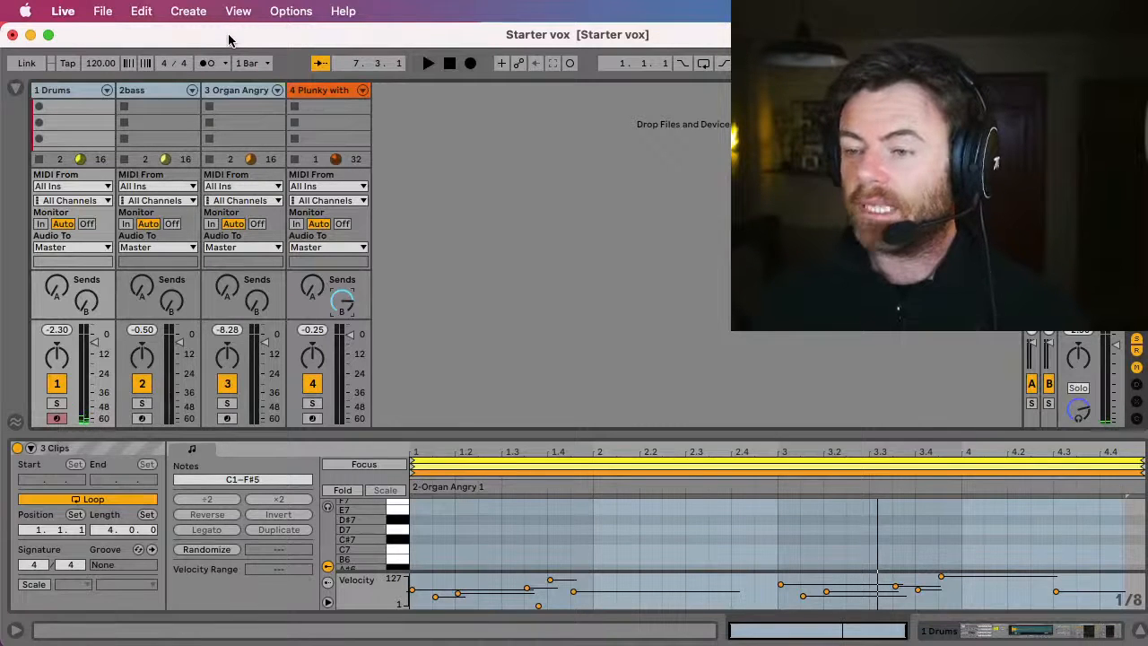
Show the arrangement at full height without the clip editor and unfold the bass, Organ Angry and Plunky with Acid tracks
key("Tab")
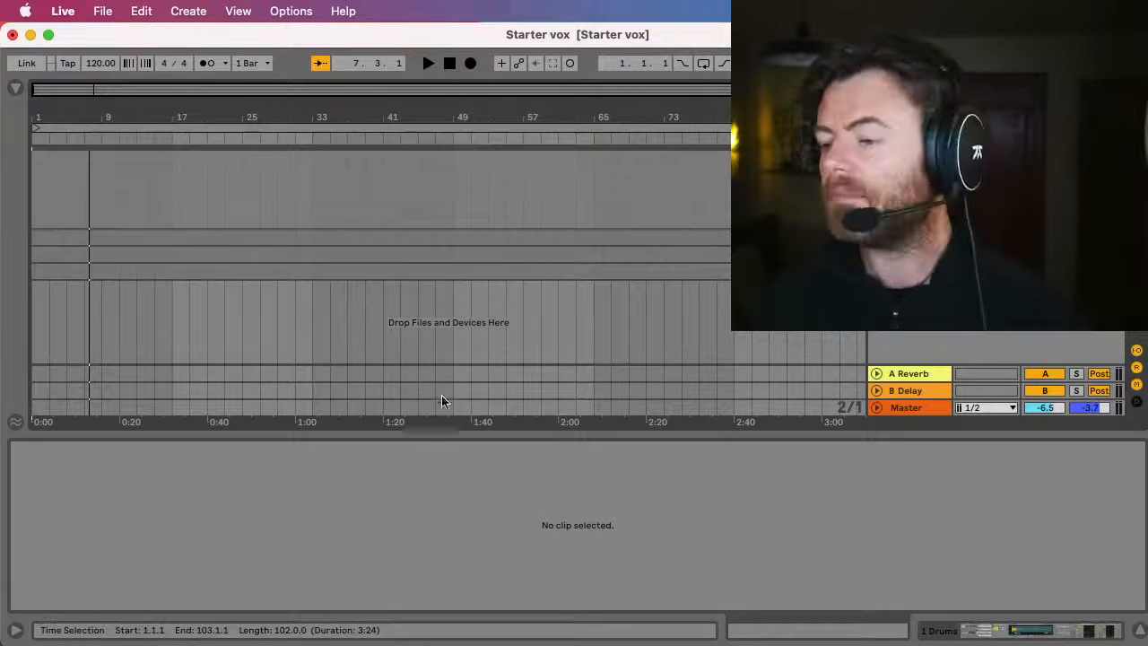
left_click_drag(448, 434, 446, 592)
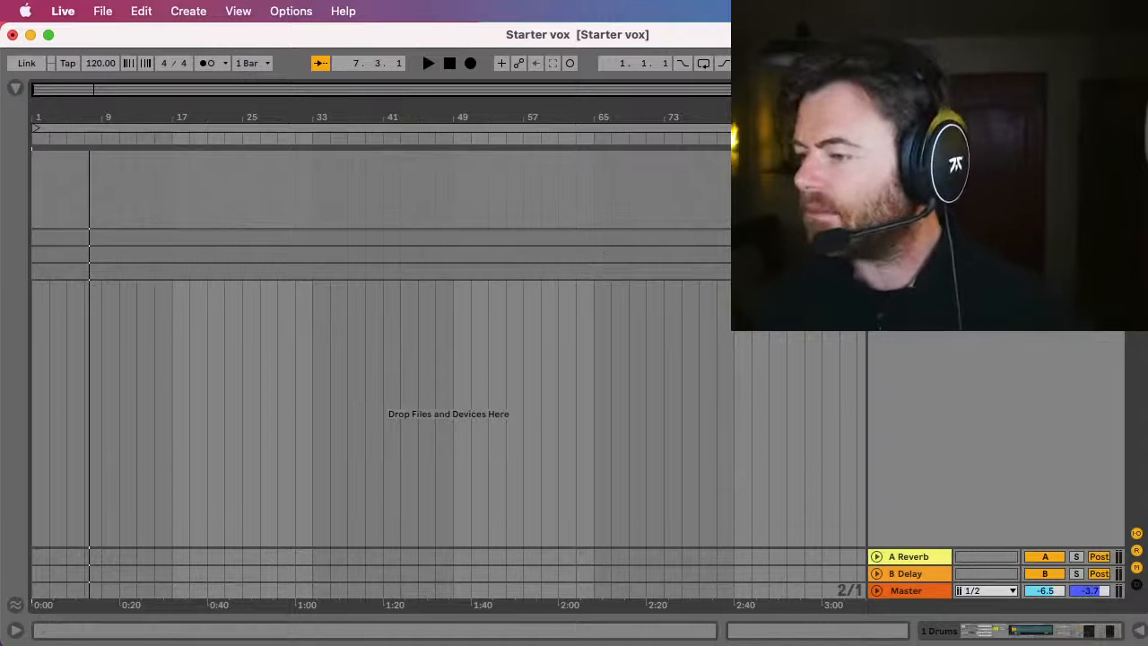
left_click(878, 237)
left_click(877, 316)
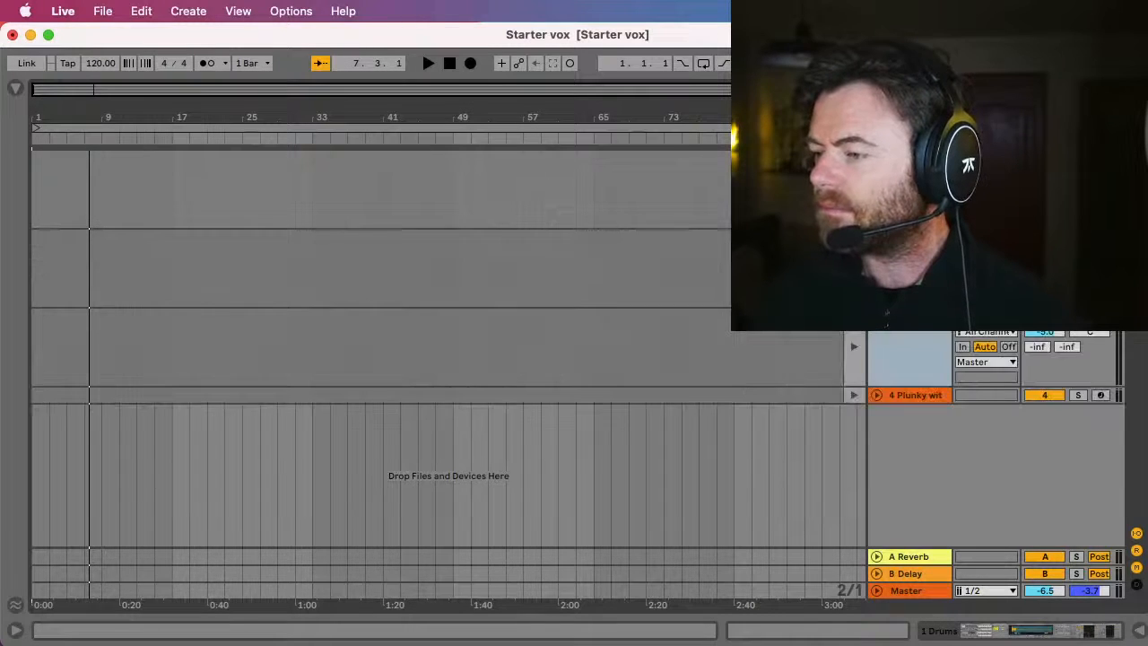
left_click(877, 396)
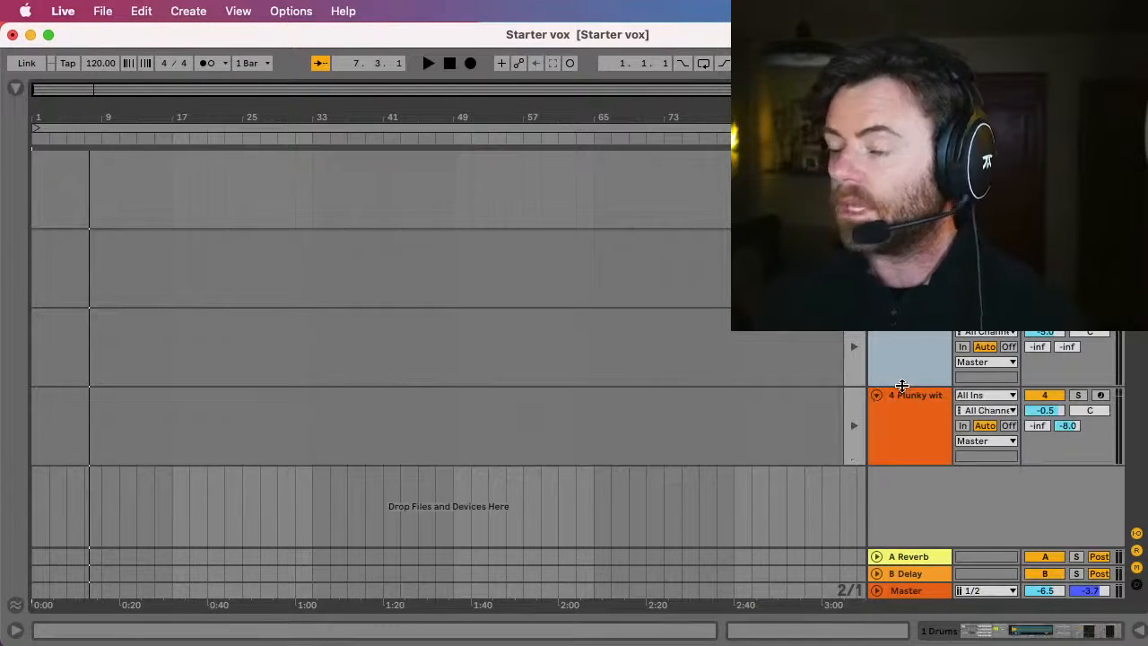
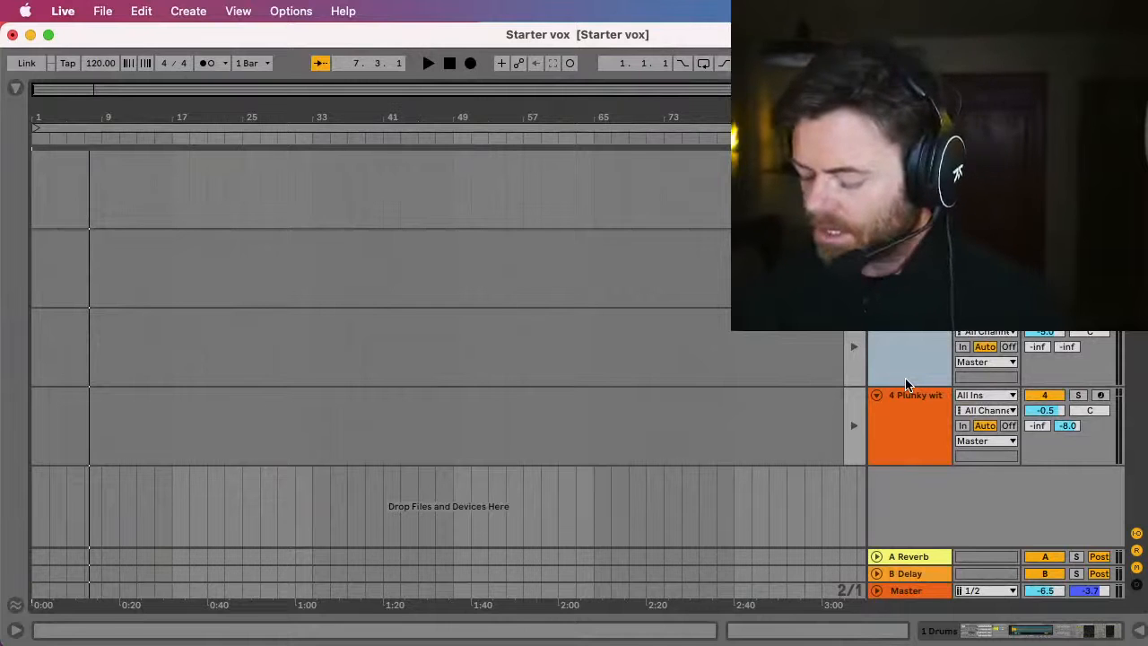
Record the session clips into the arrangement for about ten bars while panning Organ Angry to 10L and Plunky with Acid to 10R
key("F9")
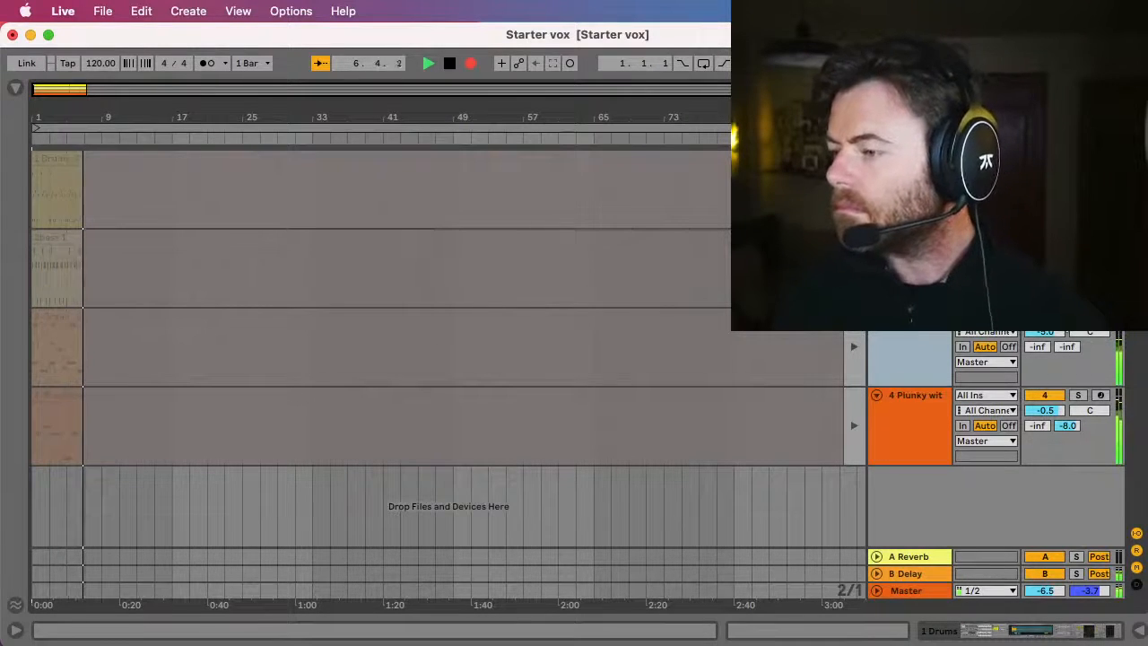
left_click_drag(1090, 334, 1090, 343)
left_click_drag(1090, 410, 1089, 337)
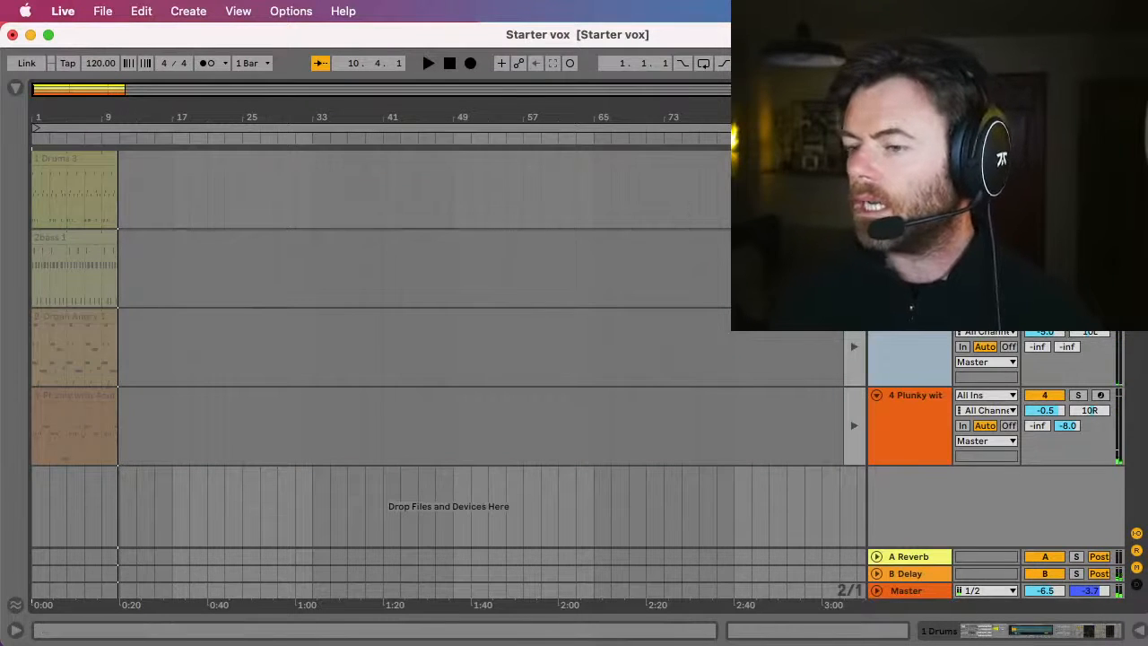
Select all four recorded clips in the arrangement and extend their ends together to bar 85
left_click(66, 159)
key("super+a")
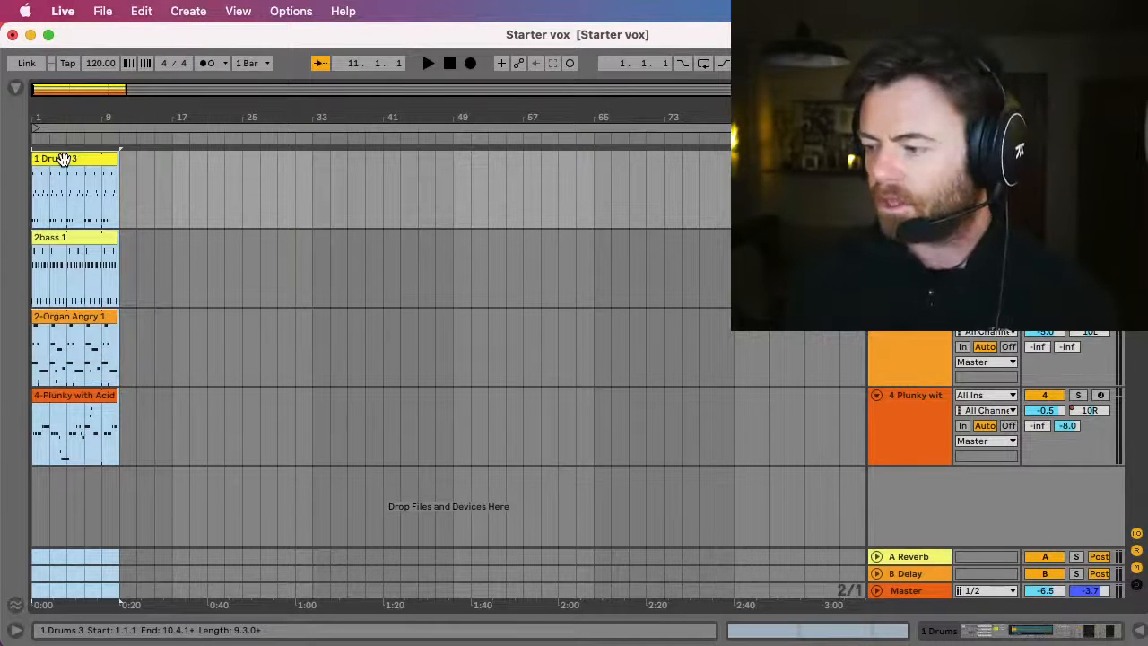
scroll(64, 159, "right", 1)
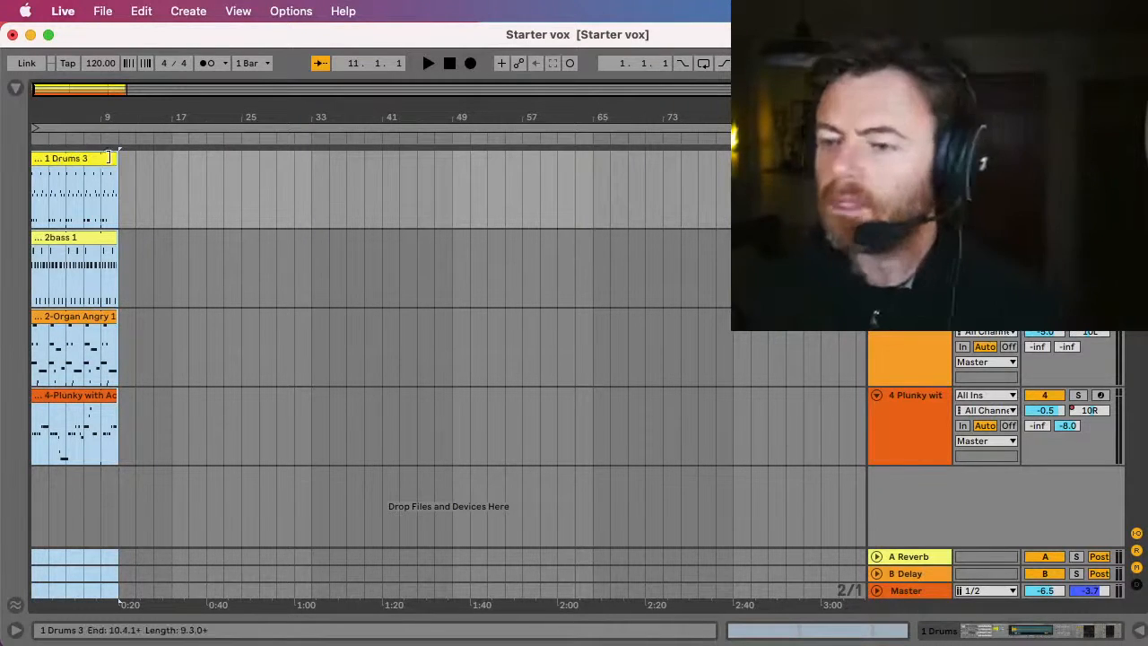
left_click_drag(114, 159, 768, 600)
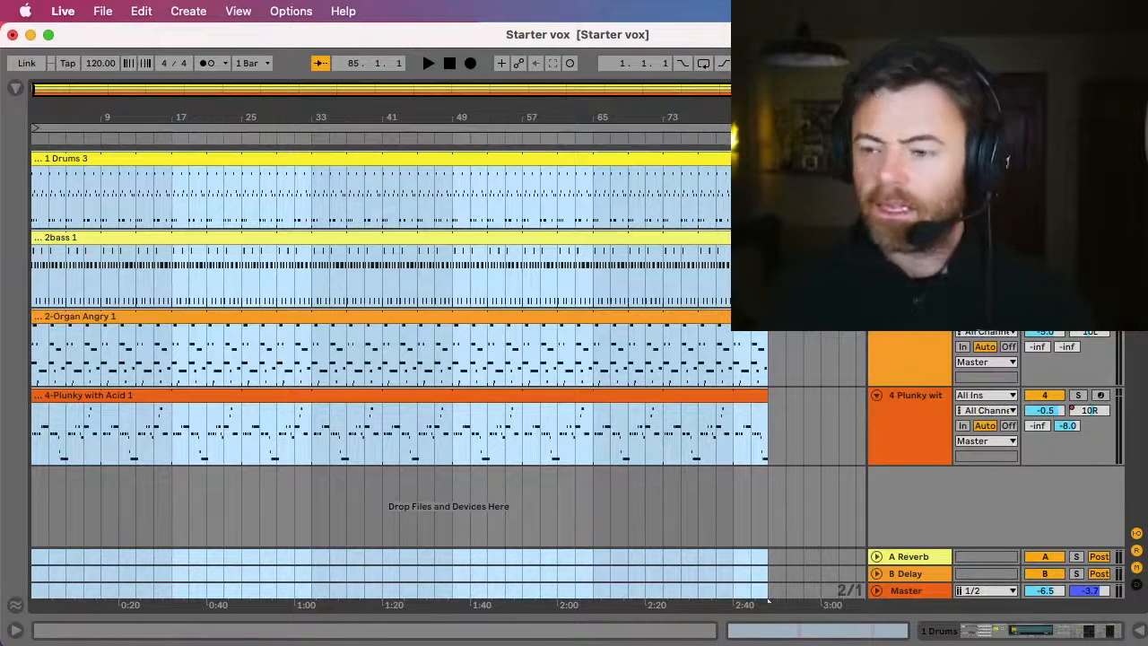
double_click(54, 159)
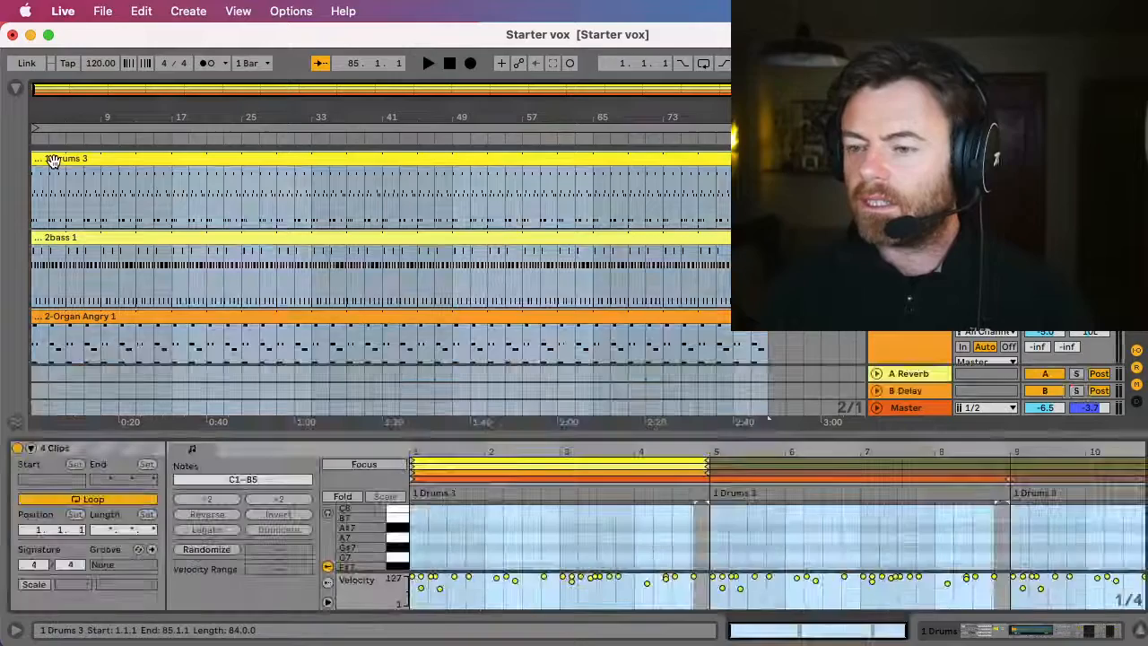
left_click(54, 160)
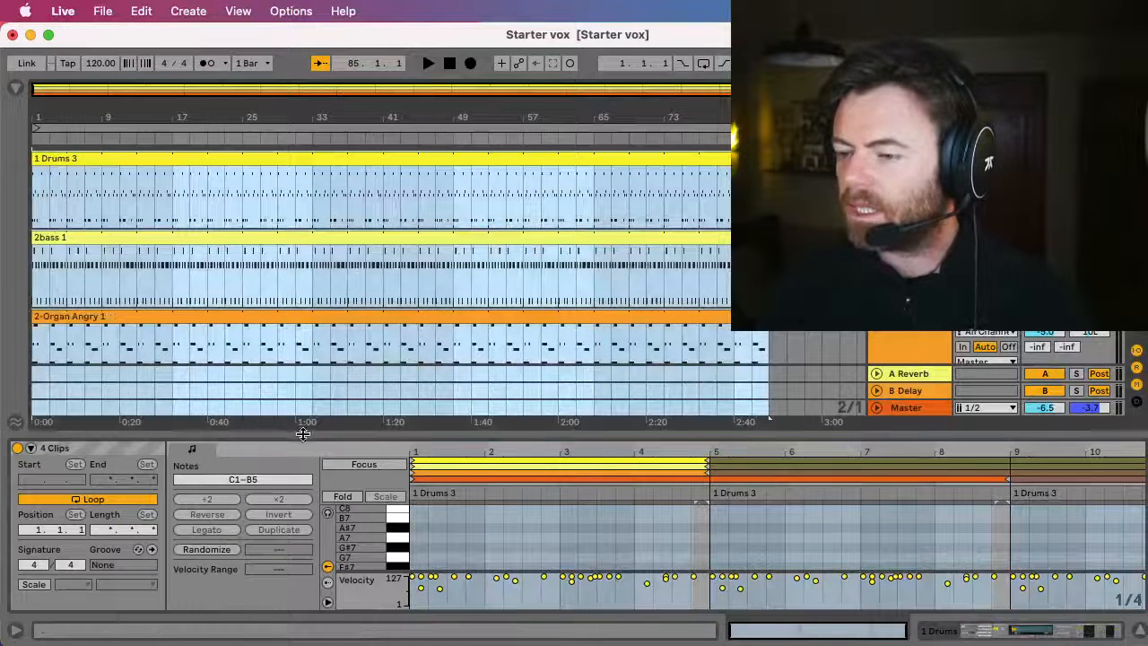
left_click_drag(305, 432, 358, 614)
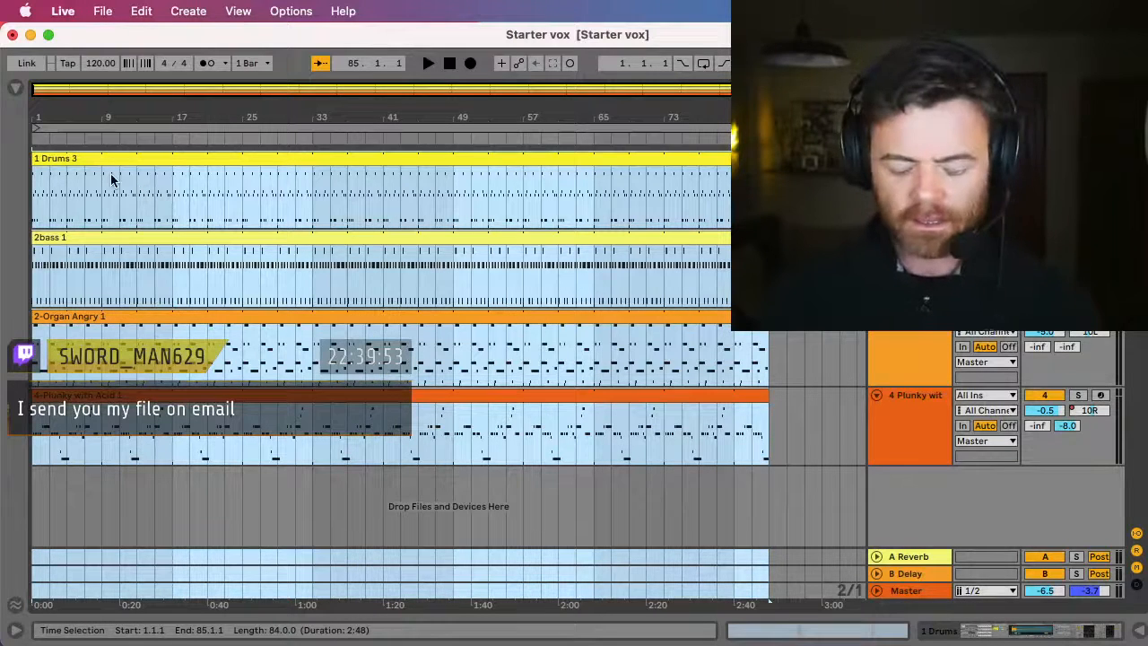
Trim the starts of the bass, Organ Angry and Plunky with Acid clips together to bar 5
left_click(64, 160)
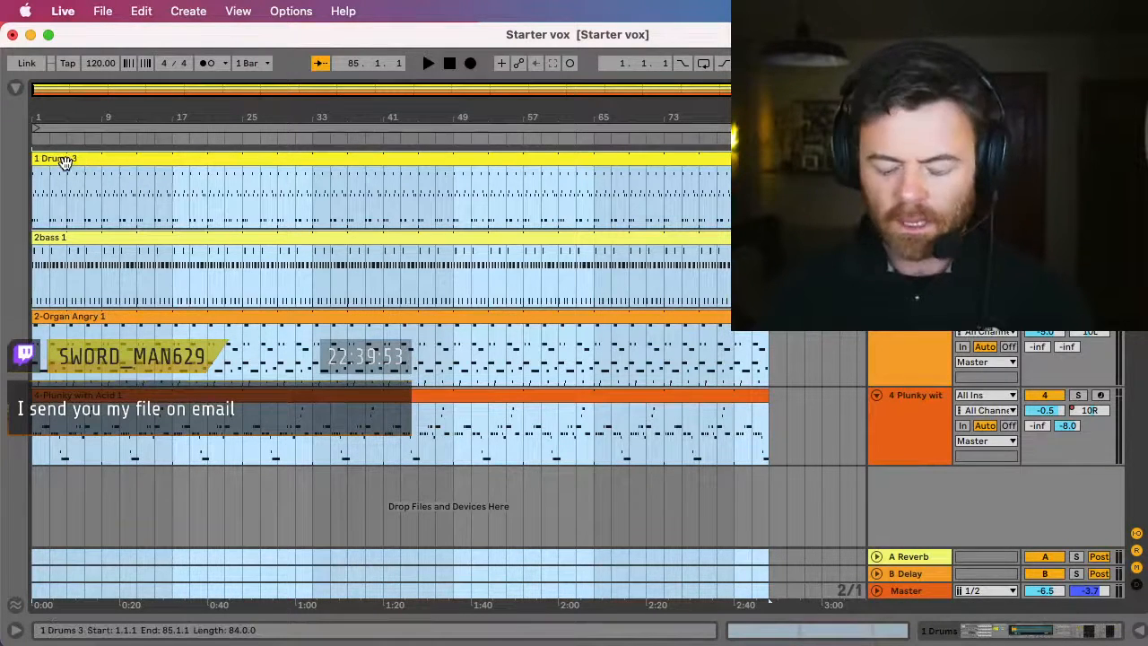
left_click(63, 238)
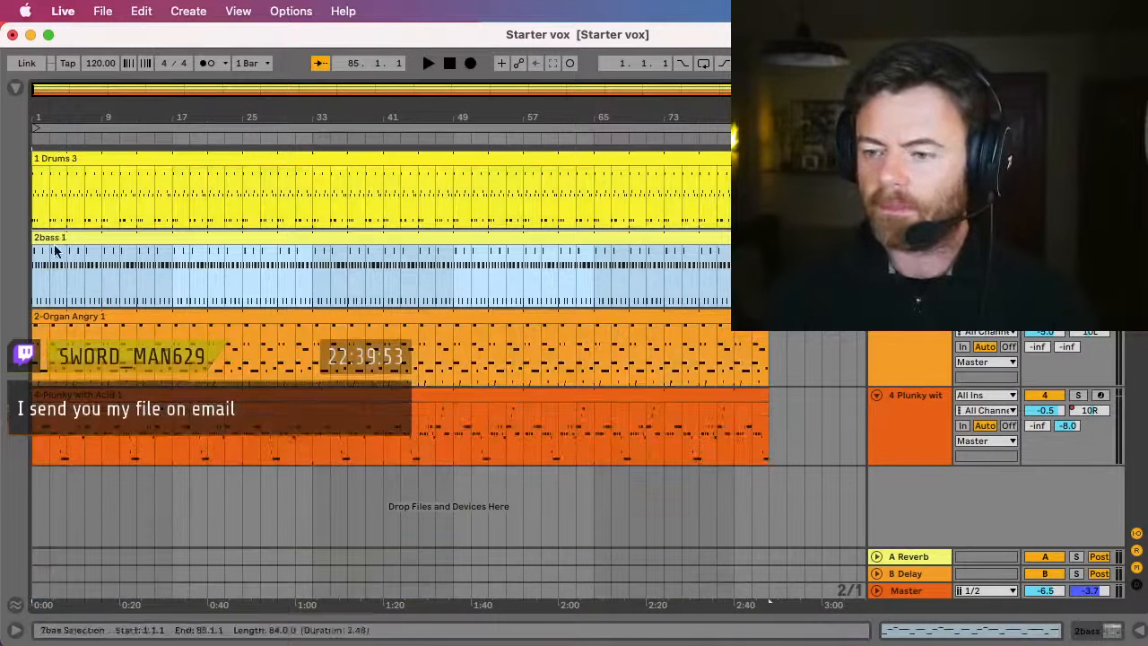
left_click(75, 395)
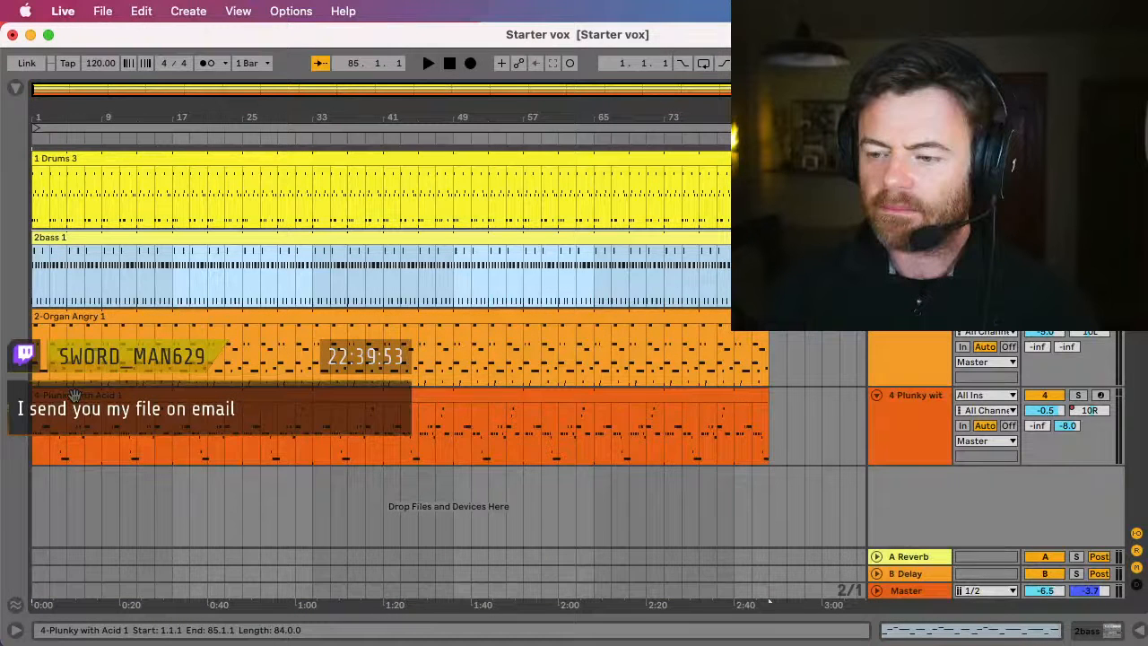
left_click(38, 237, "shift")
left_click_drag(38, 237, 93, 239)
Move the Organ Angry clip to start at bar 13 and the Plunky with Acid clip to start at bar 21
left_click(95, 240, "shift")
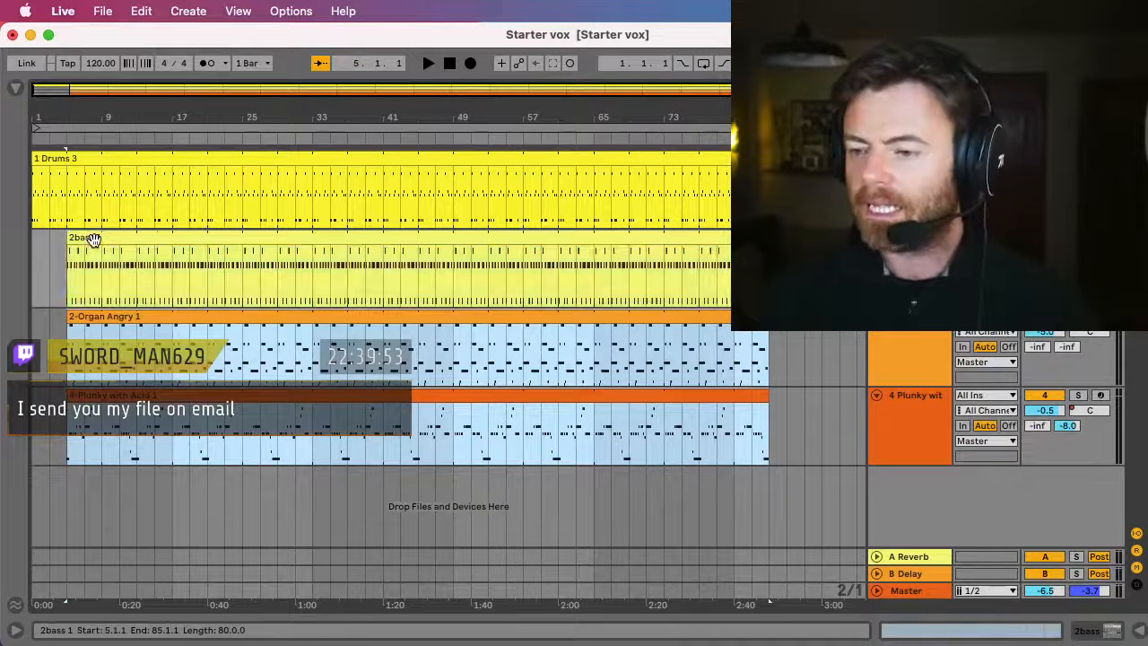
left_click_drag(82, 321, 154, 327)
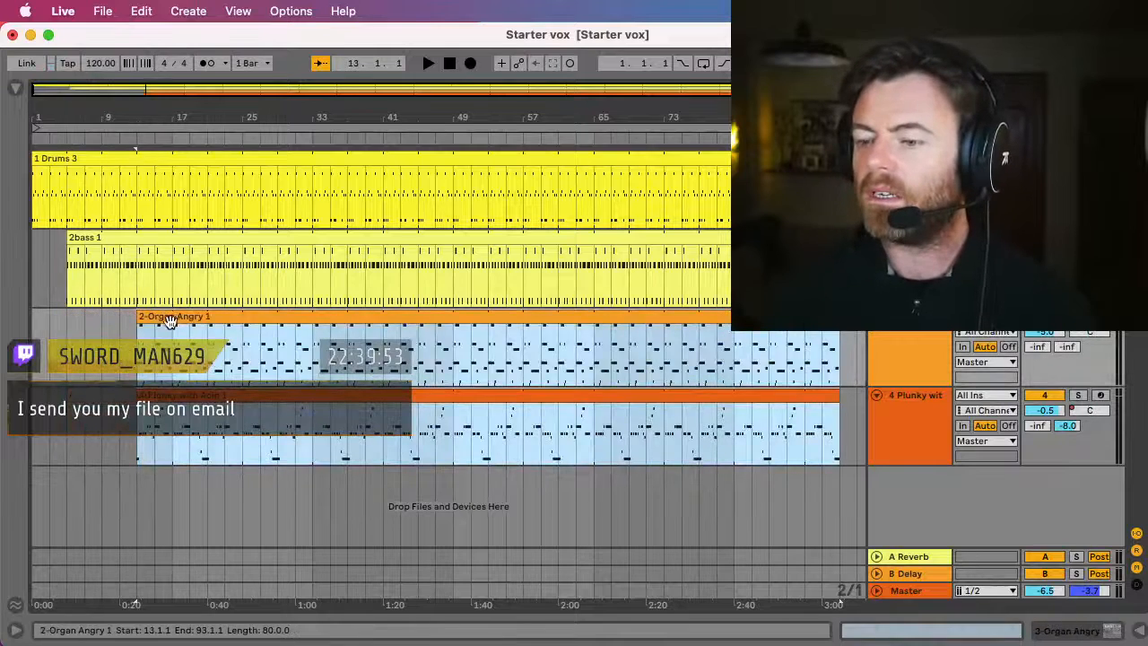
left_click(161, 400)
left_click_drag(159, 401, 233, 404)
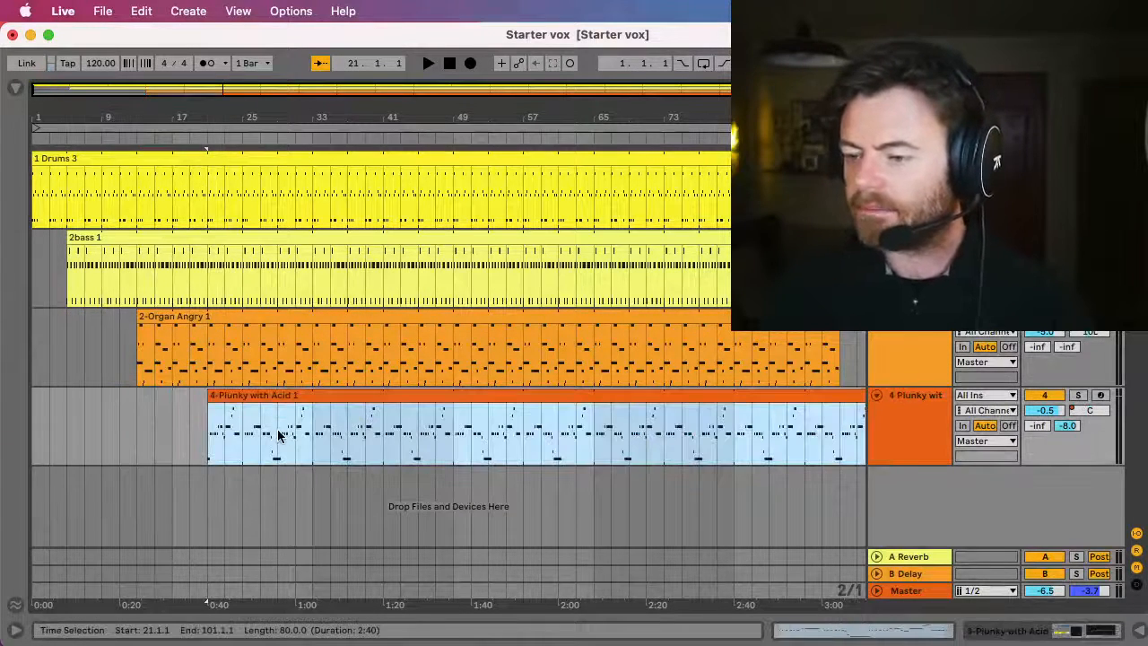
Restore the four bars trimmed from the start of the Plunky with Acid clip, keeping its start at bar 21
left_click(246, 396)
left_click(248, 406)
left_click(230, 396)
left_click(232, 402)
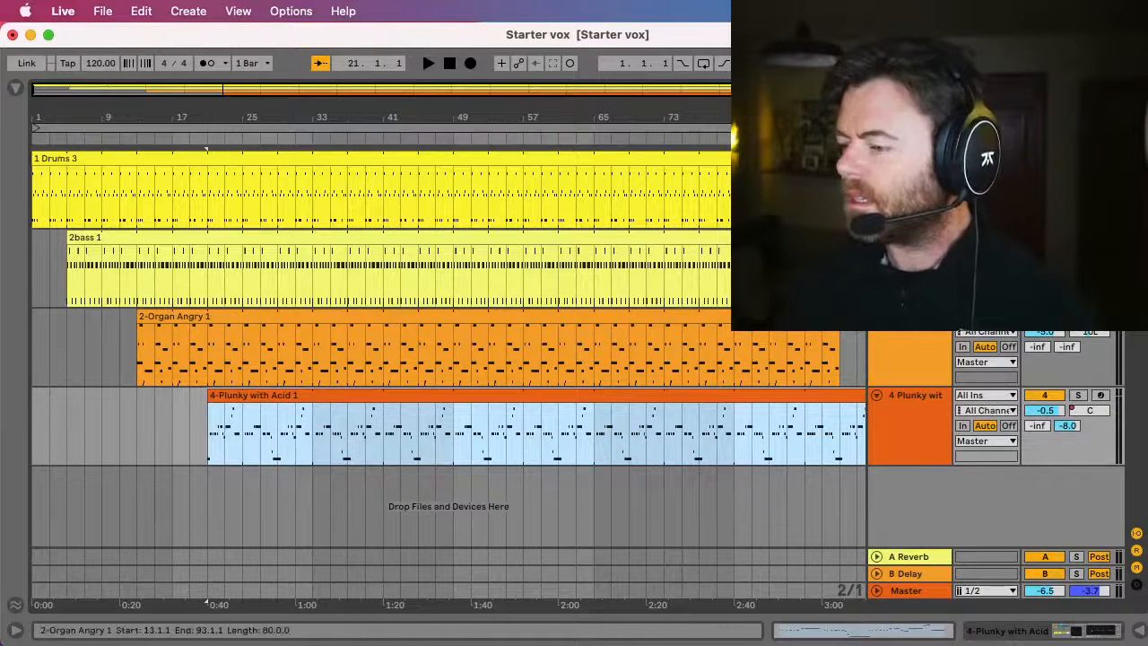
left_click(281, 395)
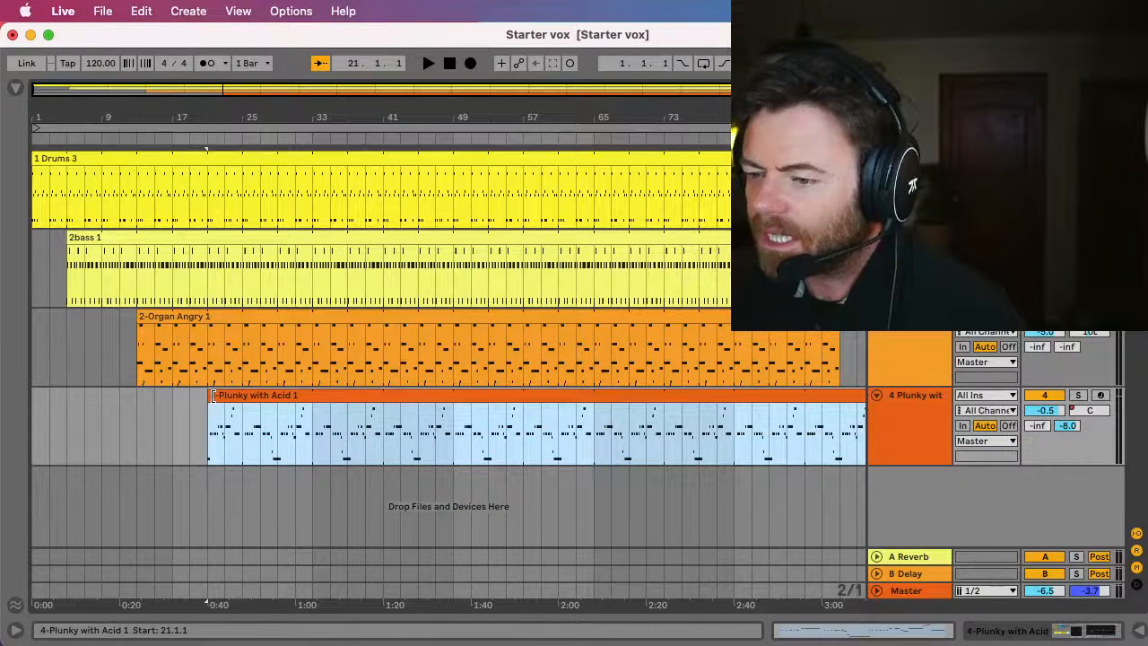
mouse_move(214, 396)
left_mouse_down()
mouse_move(177, 405)
mouse_move(228, 399)
left_mouse_up()
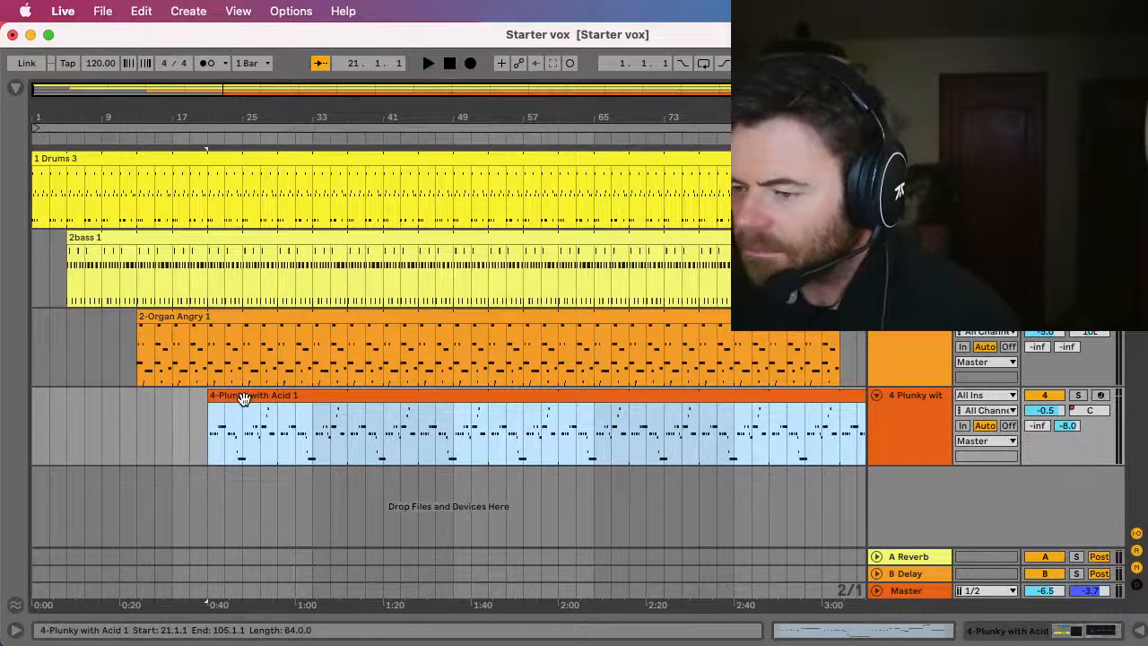
Check the end of the Plunky with Acid clip's loop in the clip editor and hide the editor again
double_click(244, 398)
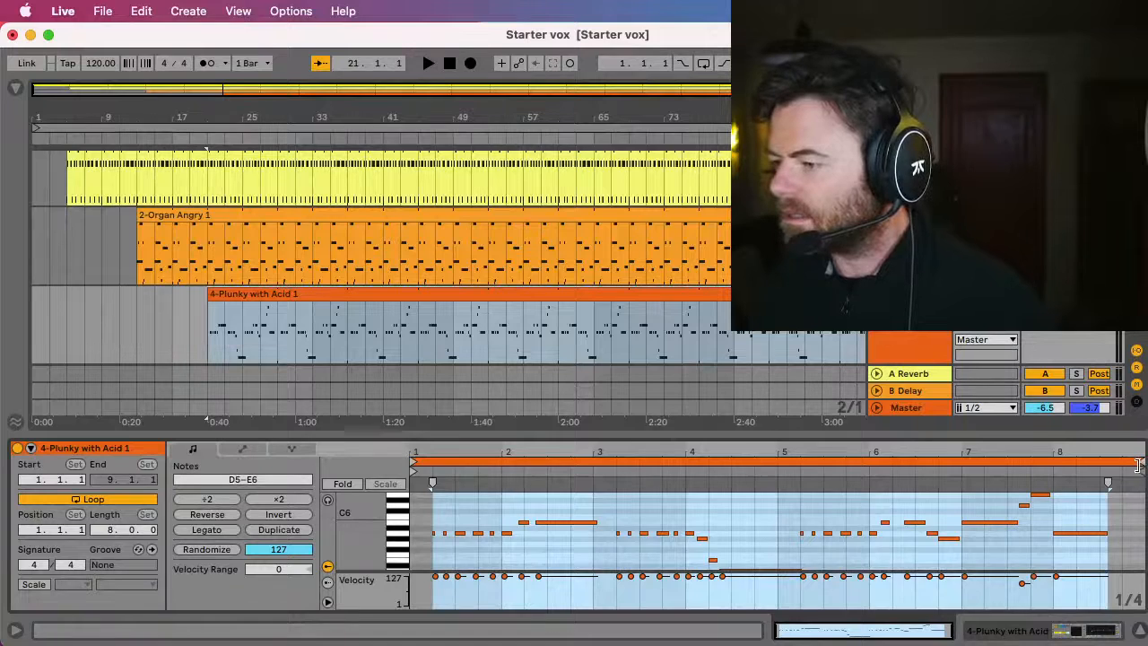
left_click_drag(1138, 466, 1000, 477)
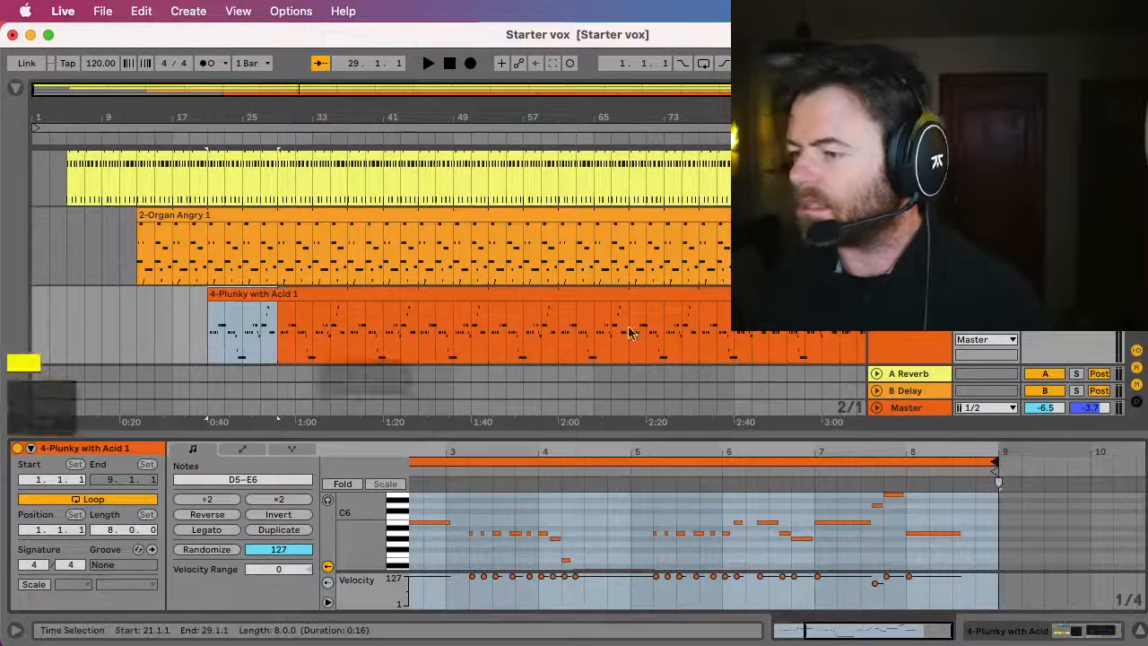
left_click_drag(520, 438, 542, 597)
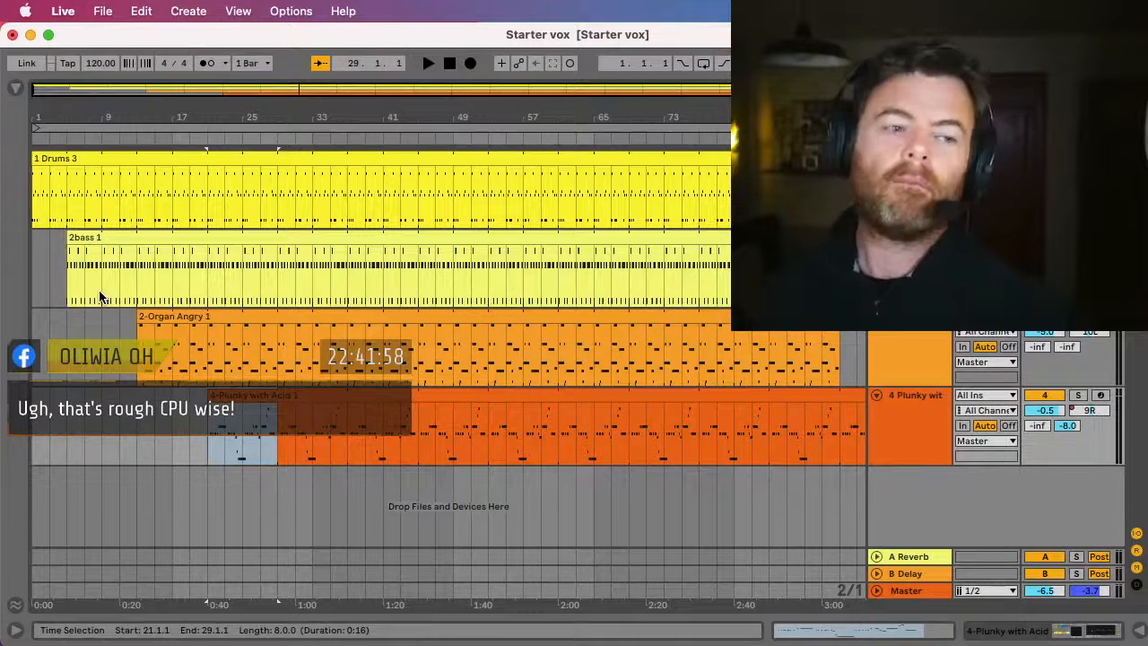
Split the Drums, bass, Organ Angry and Plunky with Acid clips at bar 29
left_click(234, 396)
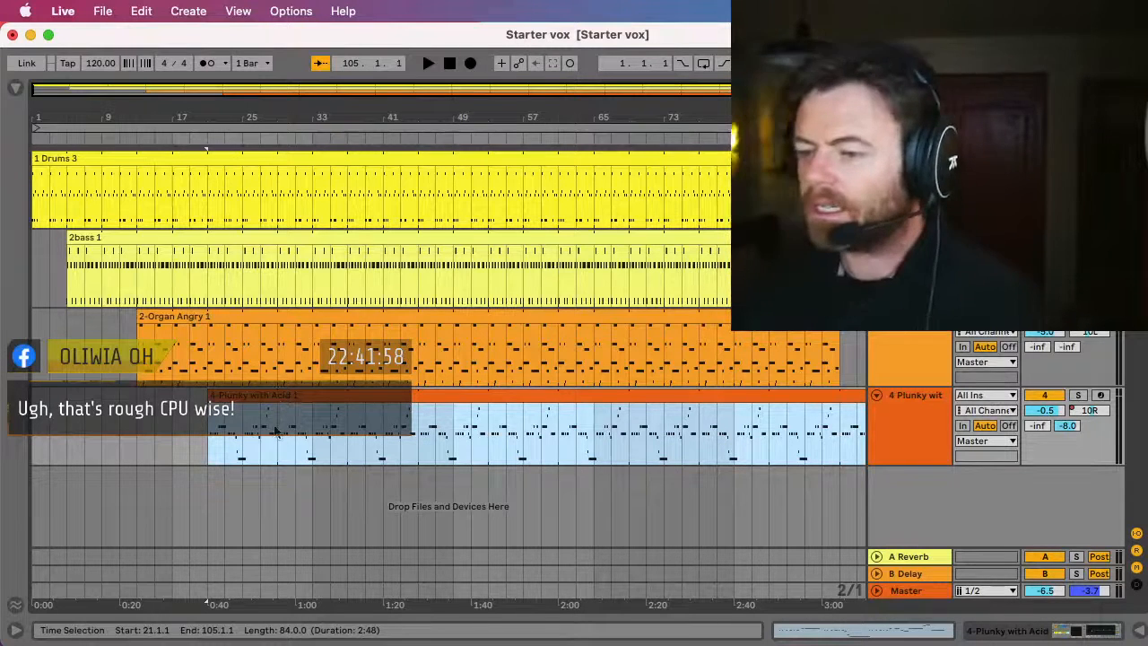
left_click(278, 434)
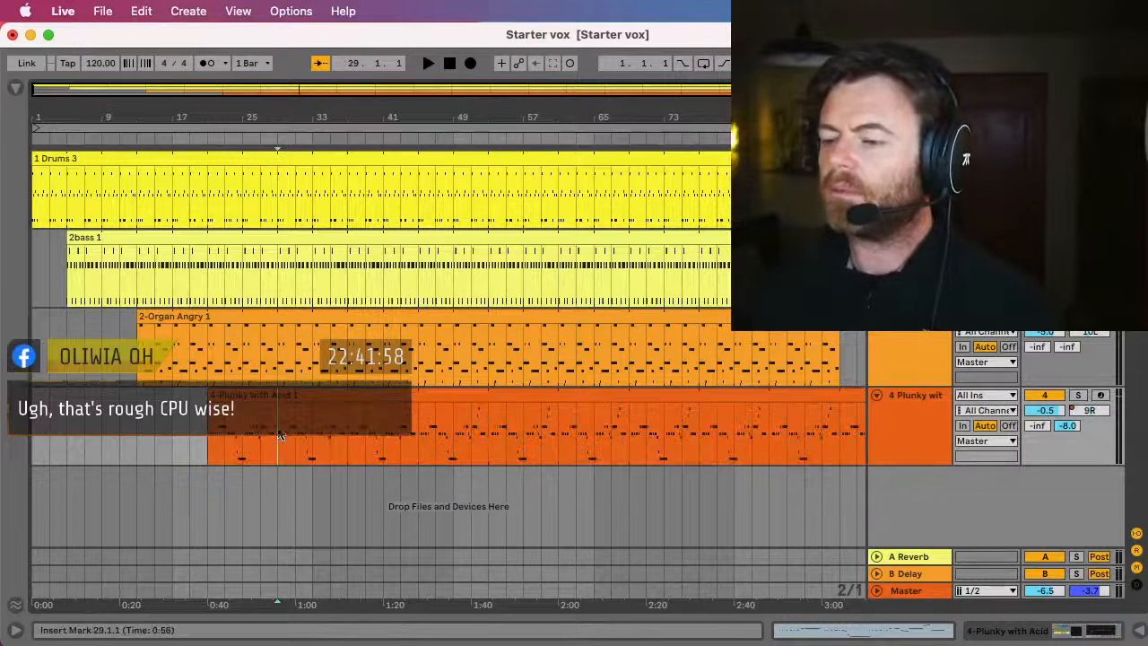
left_click(276, 188)
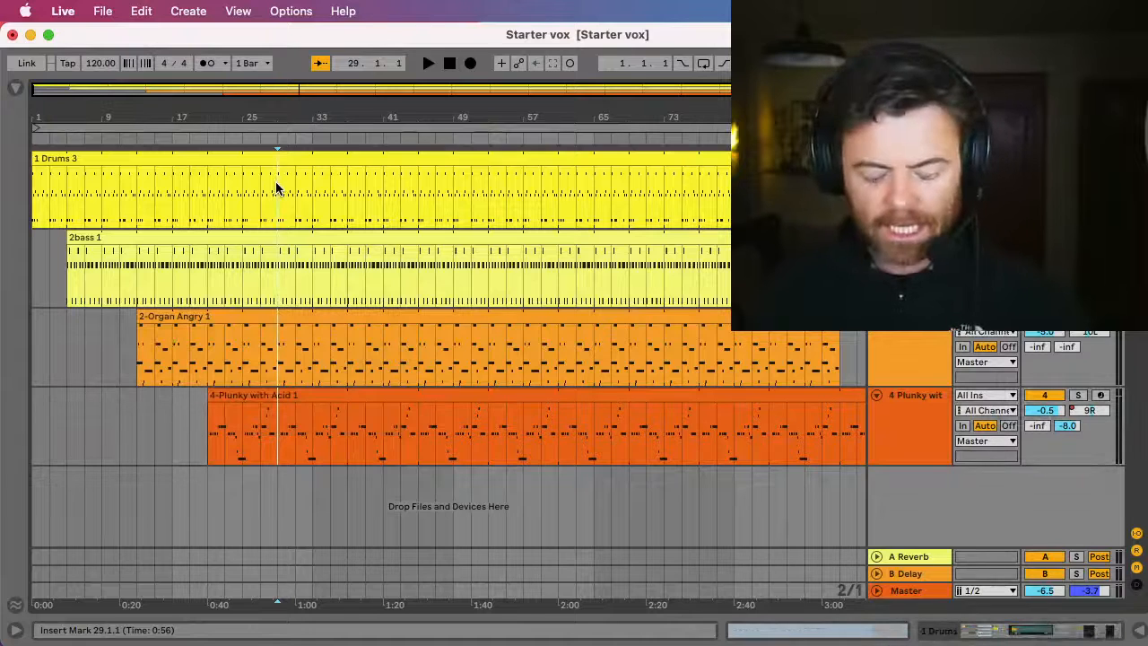
key("super+e")
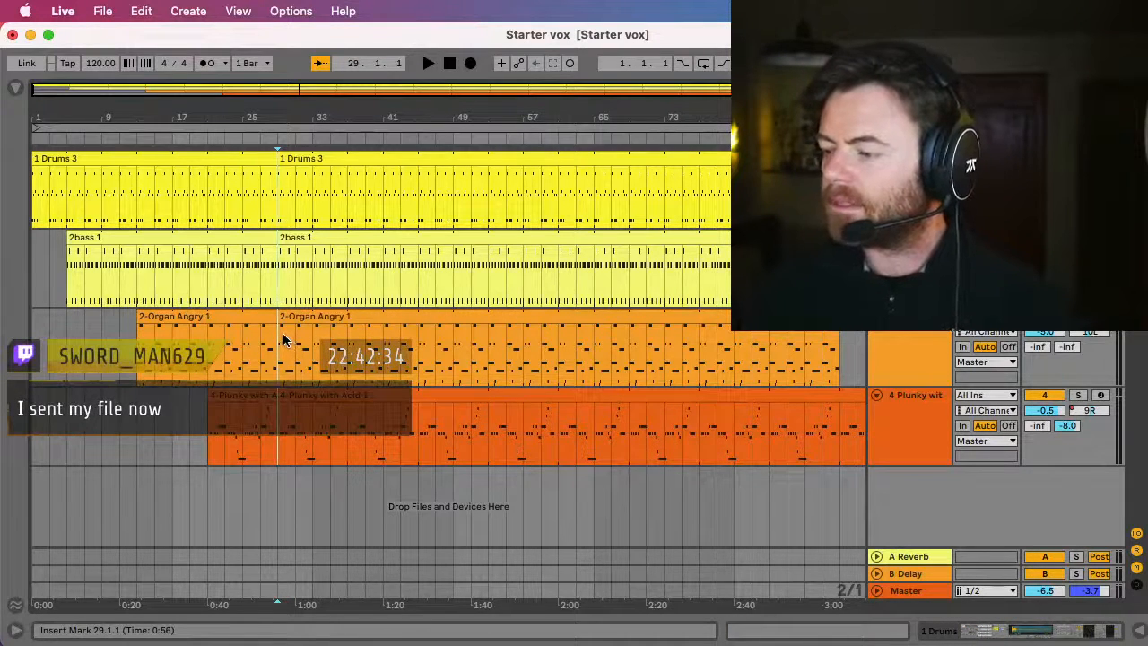
Move the second Drums, bass and Organ Angry clips together from the split to start at bar 37
left_click(310, 317)
left_click(312, 159, "shift")
left_click_drag(305, 314, 376, 329)
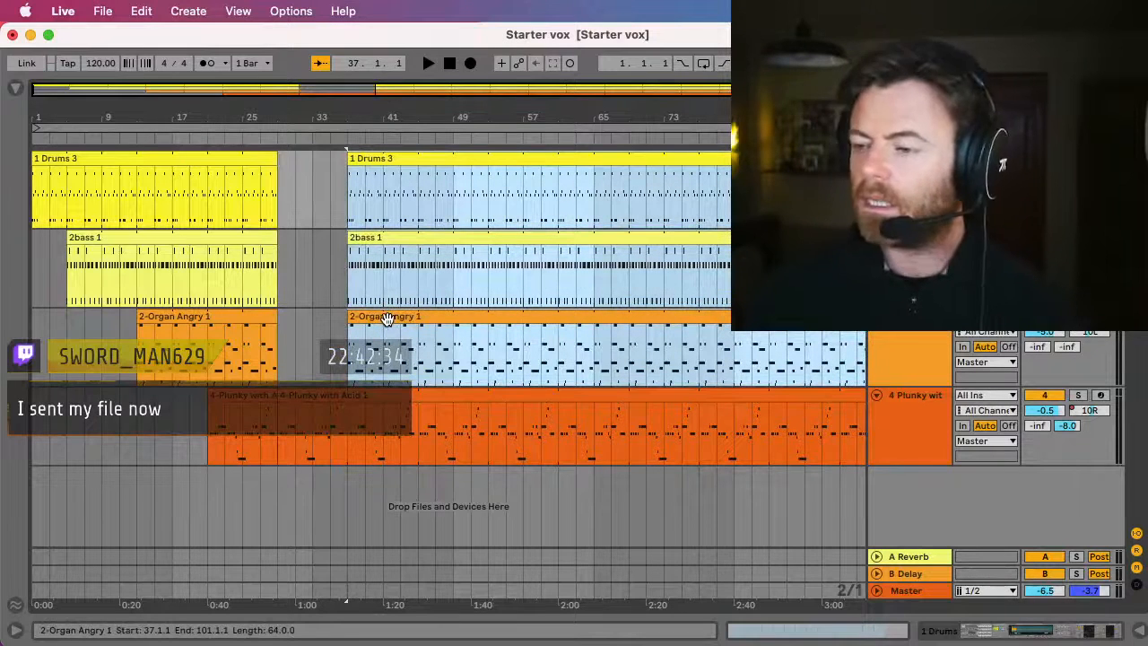
Move the second bass clip to start at bar 45 and the second Drums clip to start at bar 53
left_click(388, 319, "shift")
left_click_drag(365, 241, 435, 247)
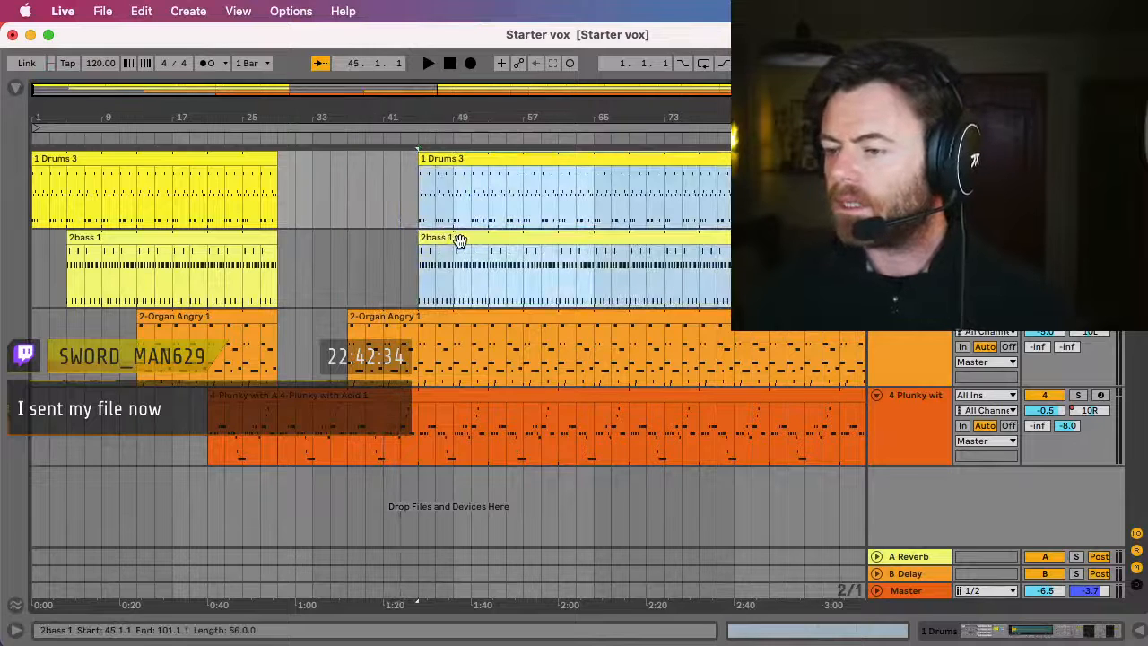
left_click(459, 240, "shift")
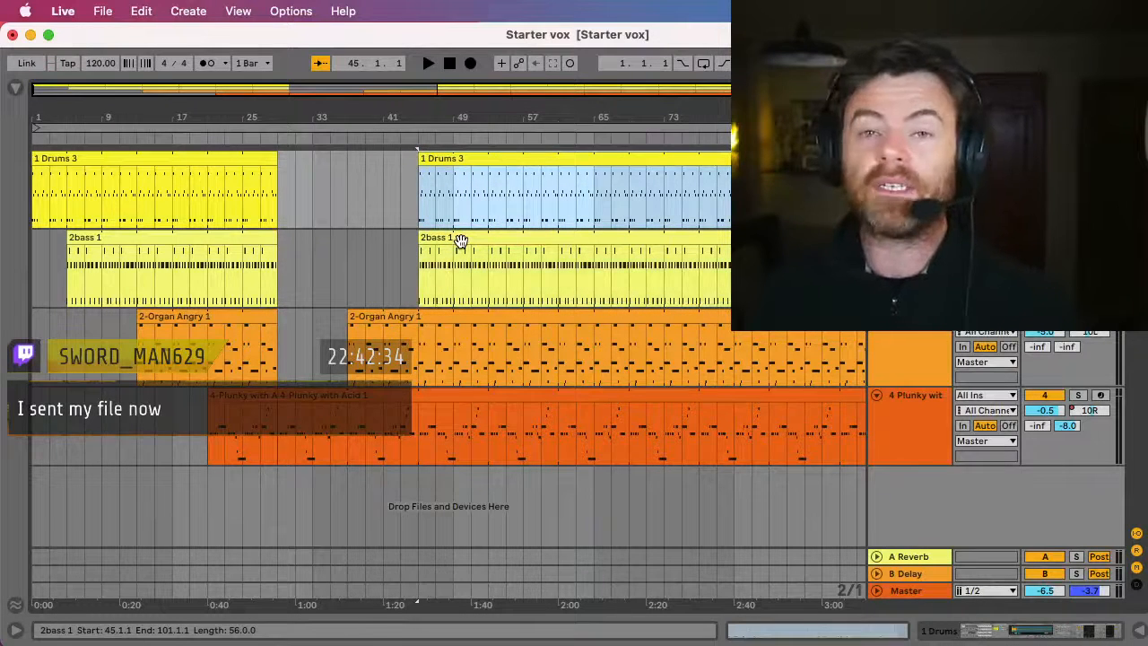
left_click(489, 174)
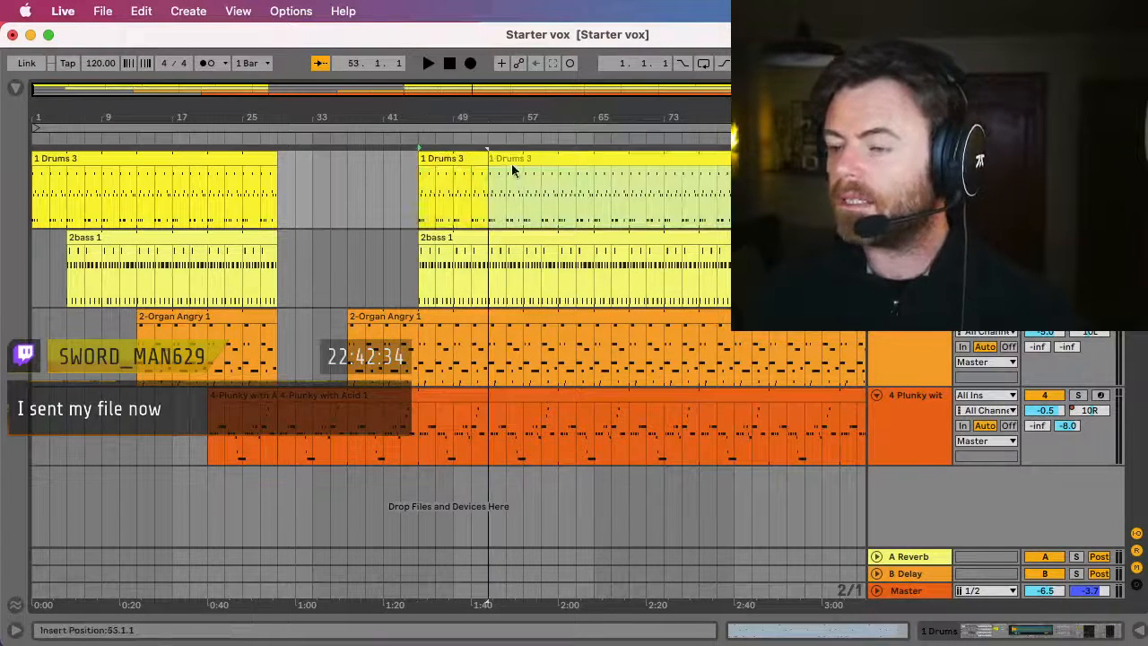
left_click_drag(520, 180, 513, 163)
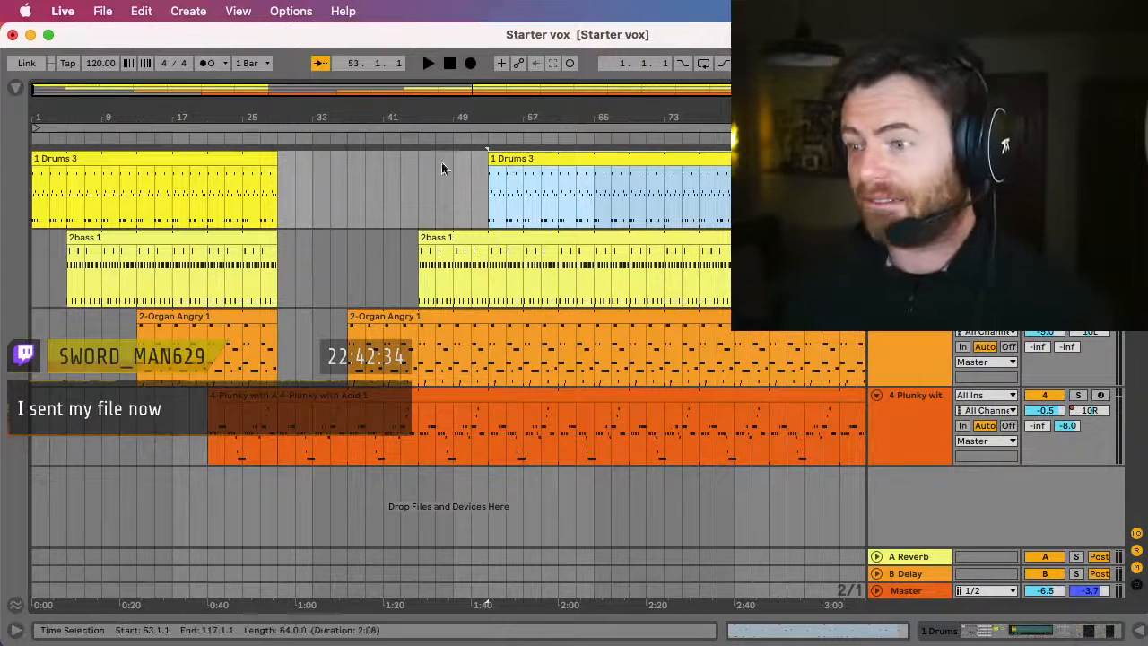
Split the Drums, bass, Organ Angry and Plunky with Acid clips at bar 61
scroll(435, 180, "right", 5)
left_click(302, 184)
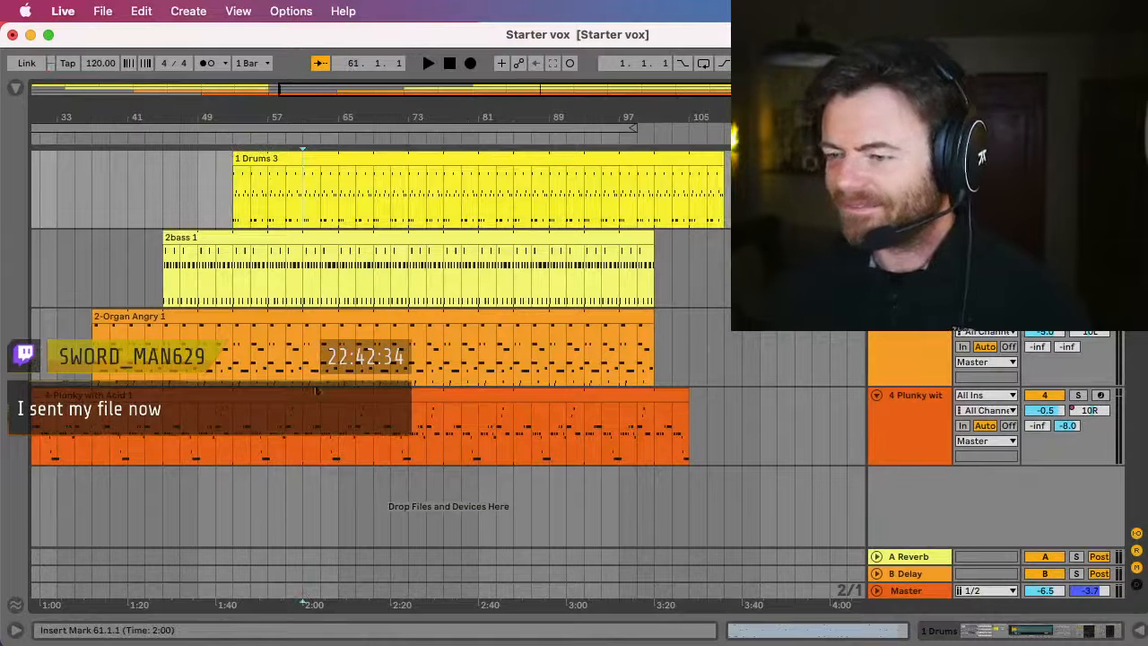
left_click(297, 419)
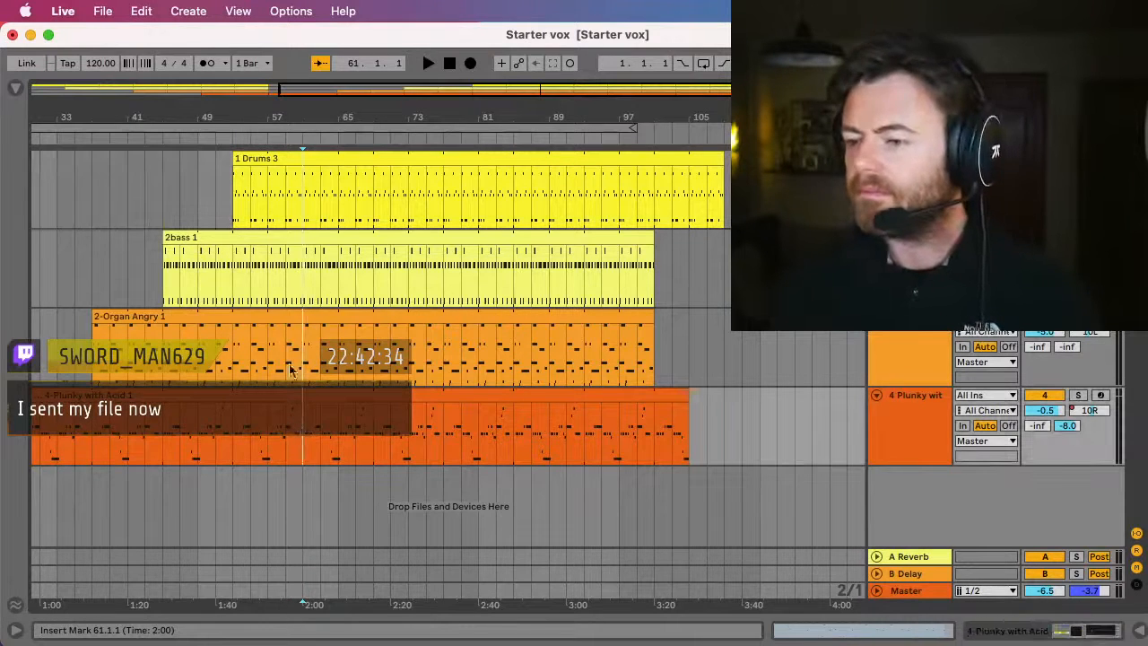
key("super+e")
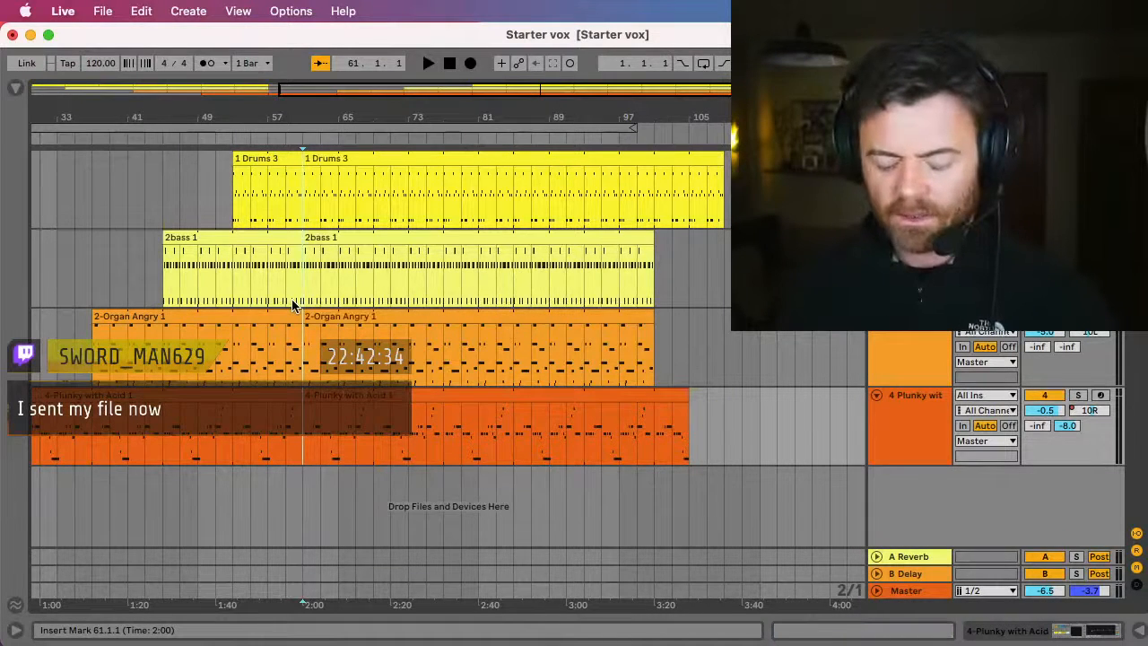
Move the bass clip after the bar 61 split to start at bar 77 and the matching Plunky with Acid clip to bar 69
scroll(297, 285, "left", 5)
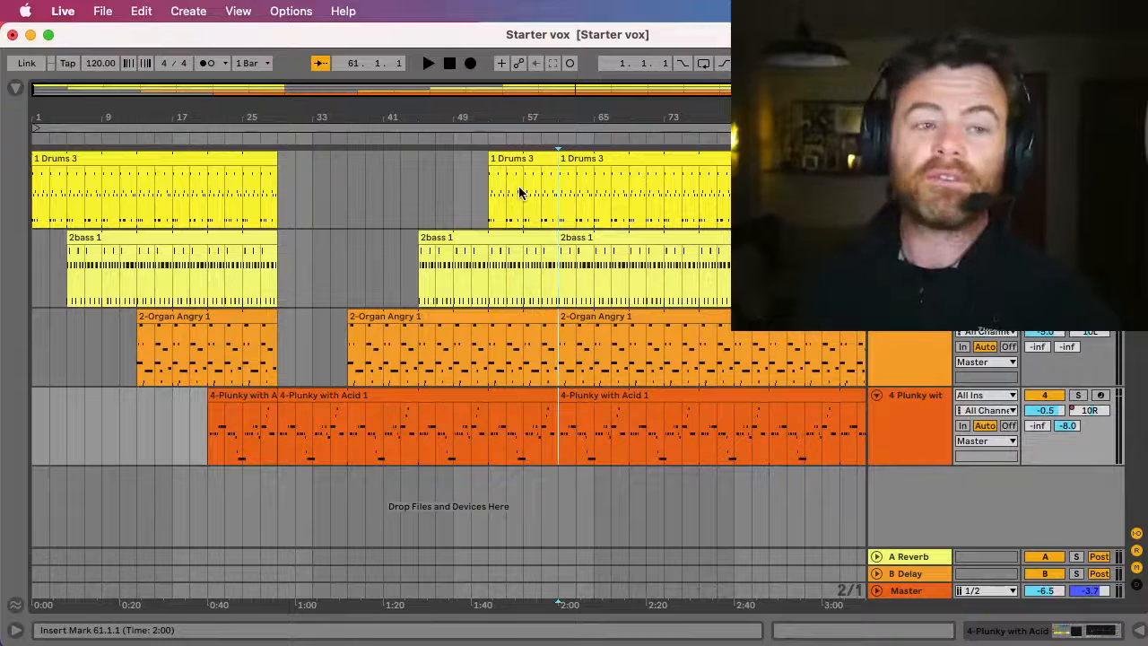
scroll(518, 191, "right", 5)
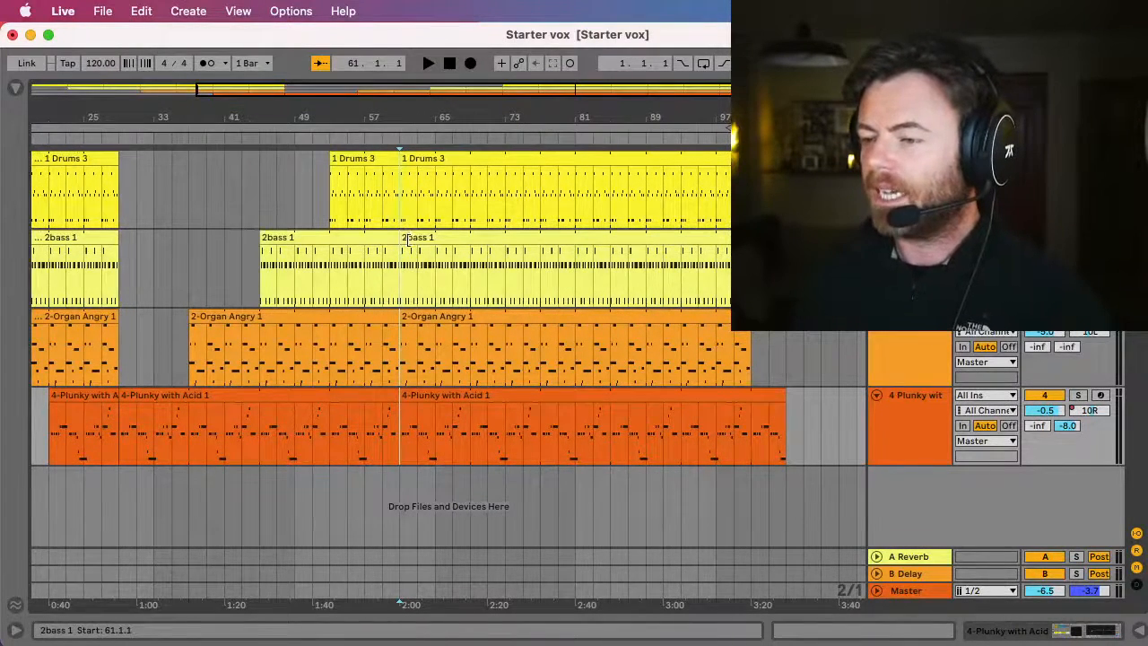
left_click_drag(407, 240, 557, 259)
left_click_drag(417, 399, 488, 400)
scroll(492, 375, "right", 5)
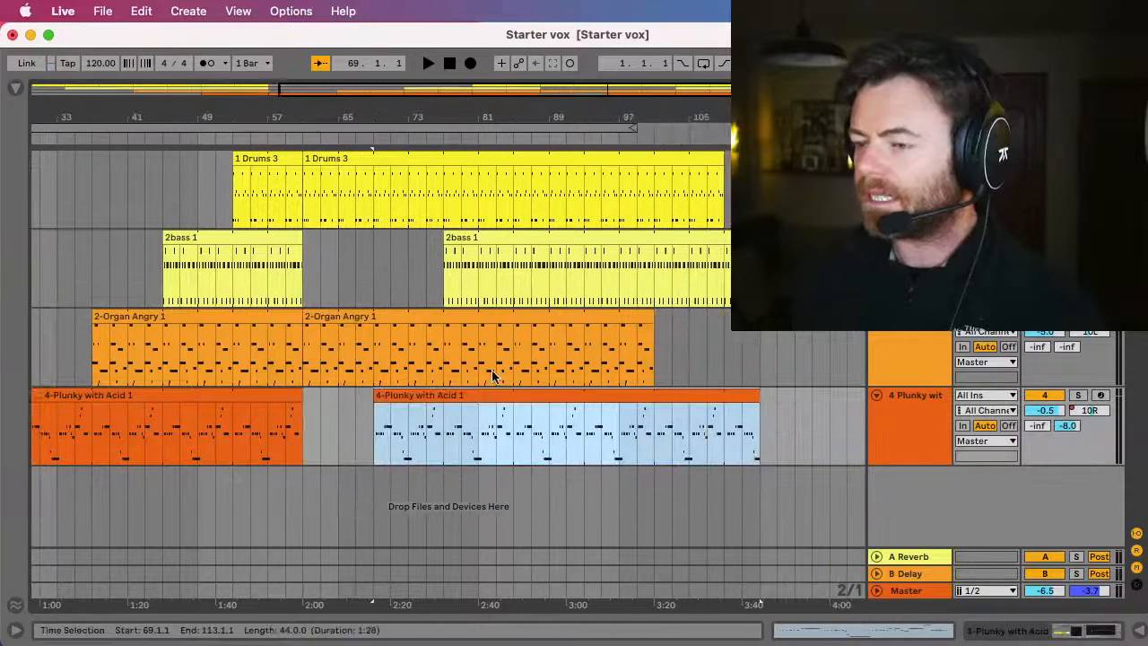
Split the clips on all four tracks at bar 85
left_click(513, 448)
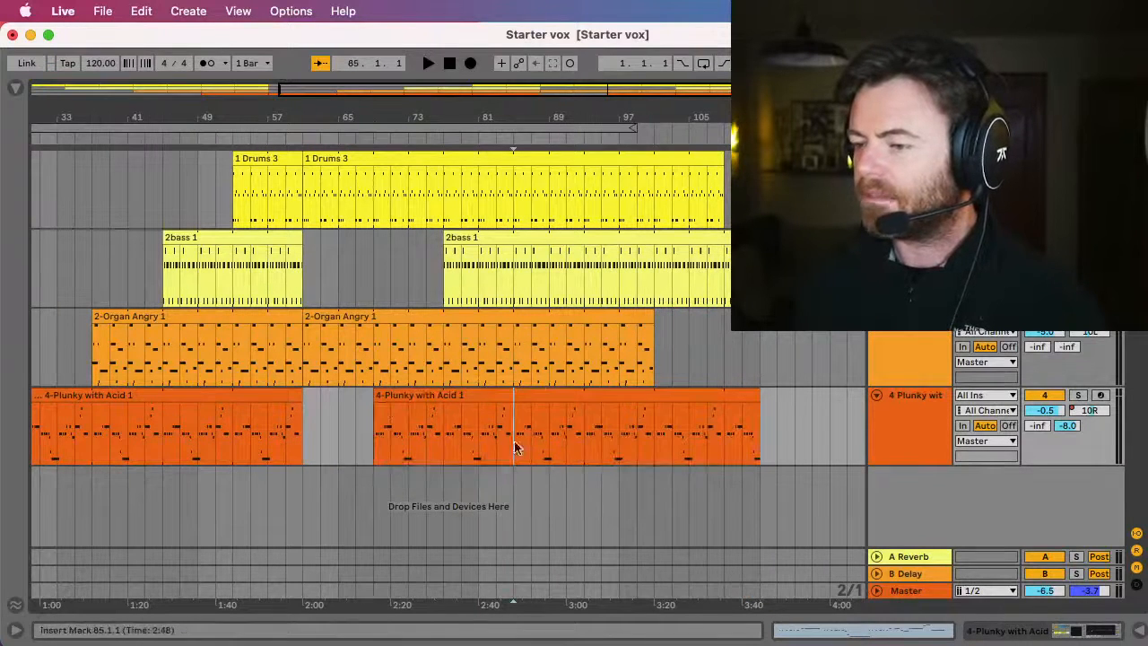
left_click(514, 192)
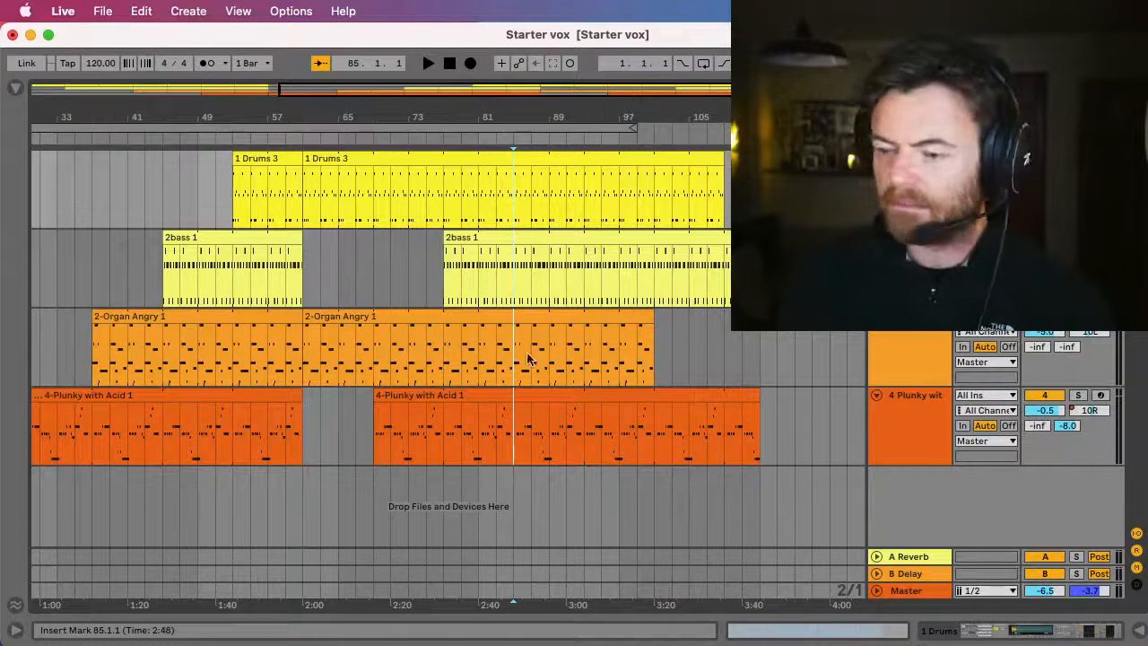
key("super+e")
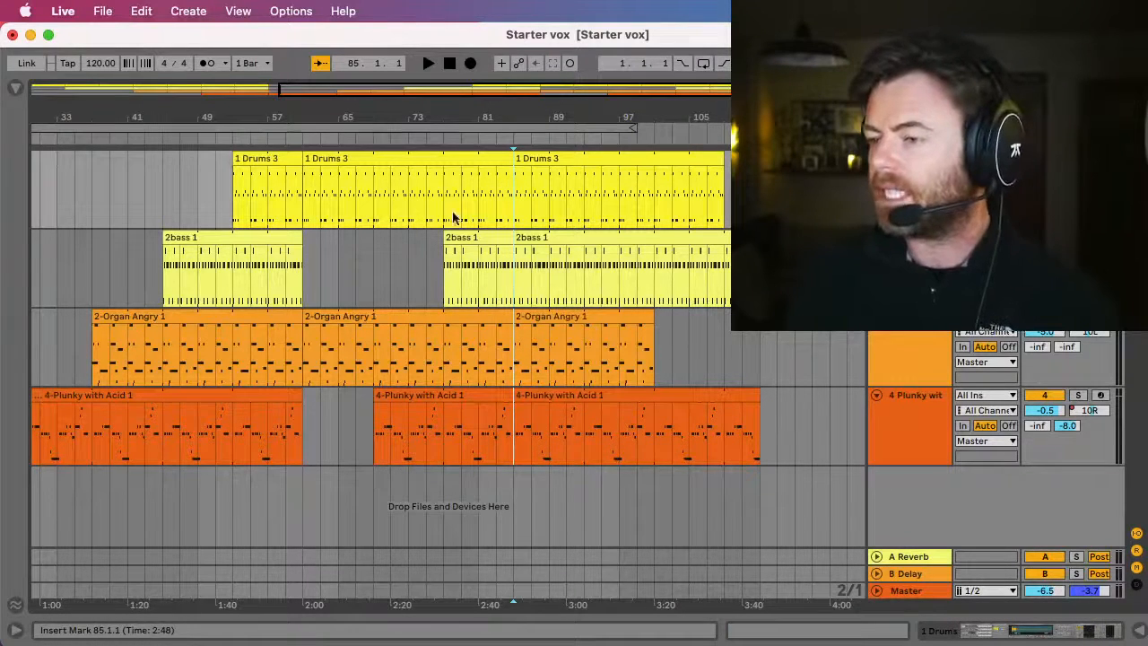
Delete the remaining clips on all four tracks from bar 85 onward
left_click(538, 159)
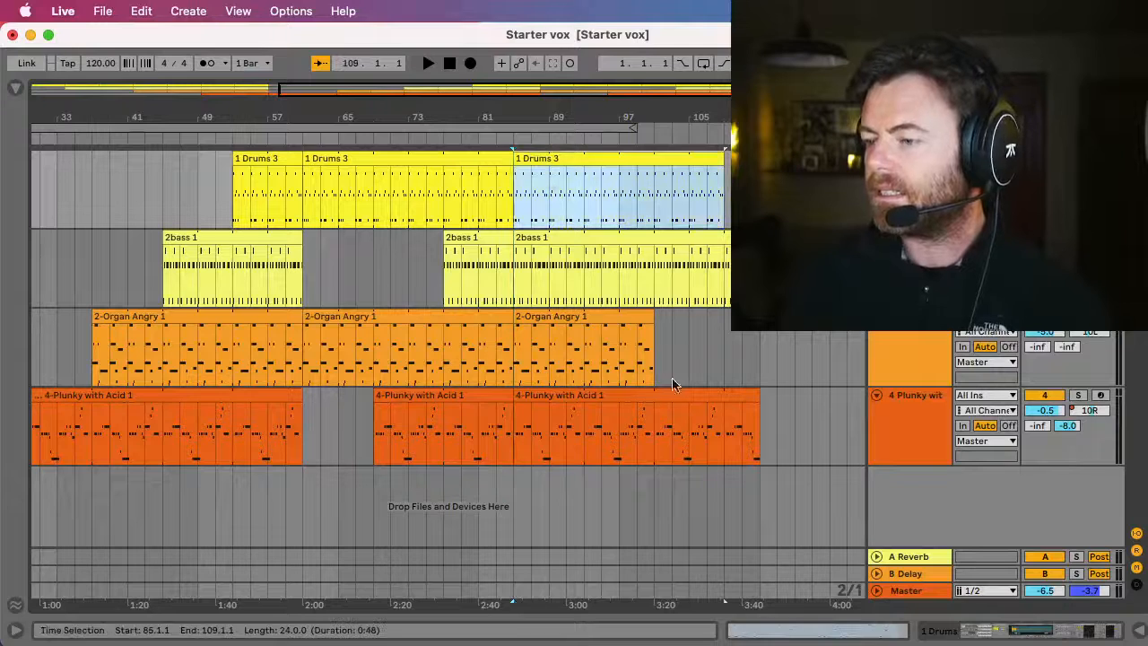
left_click(828, 443, "shift")
key("Delete")
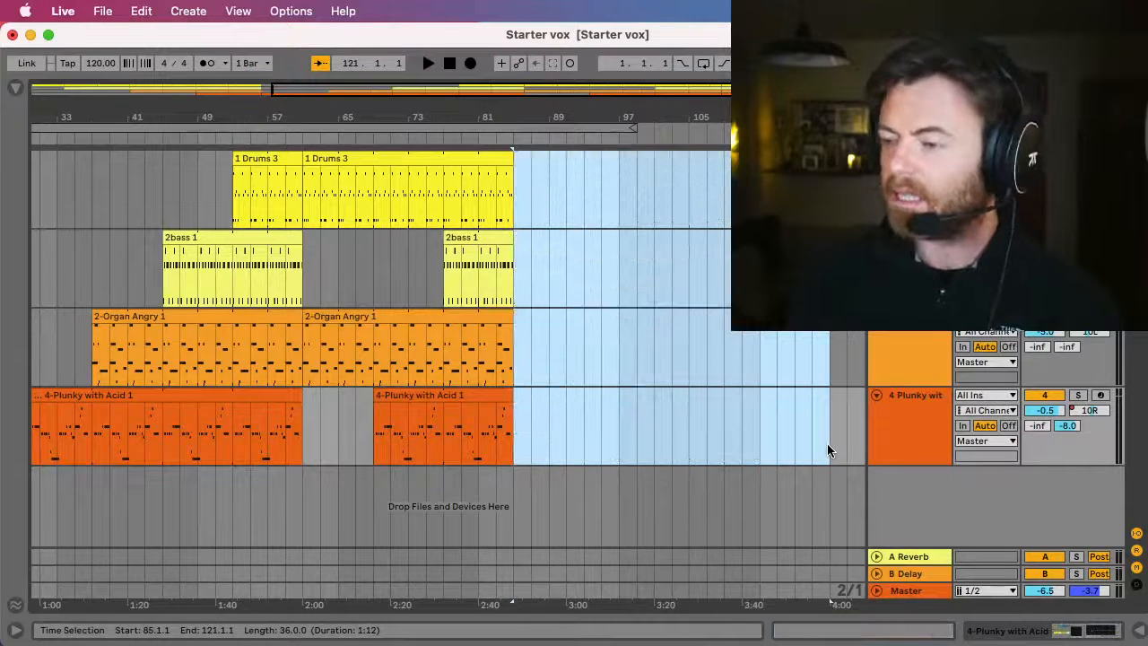
Shorten the arrangement loop to end at bar 87 and return the playback position to the start of the song
left_click_drag(632, 129, 529, 130)
left_click_drag(241, 115, 384, 101)
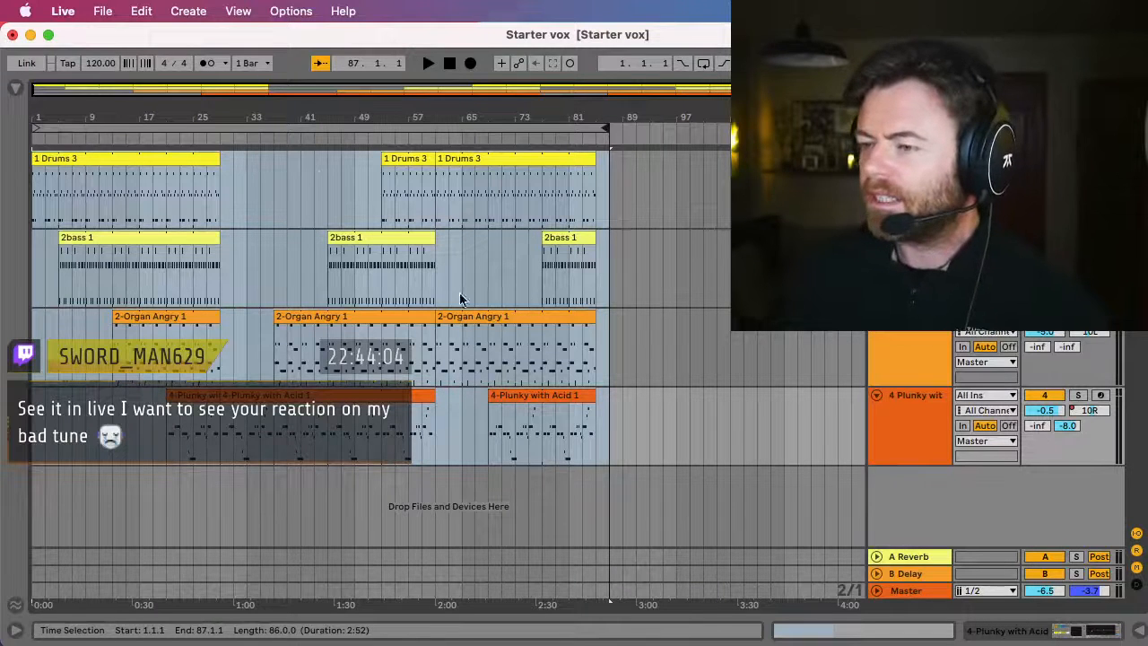
left_click(446, 65)
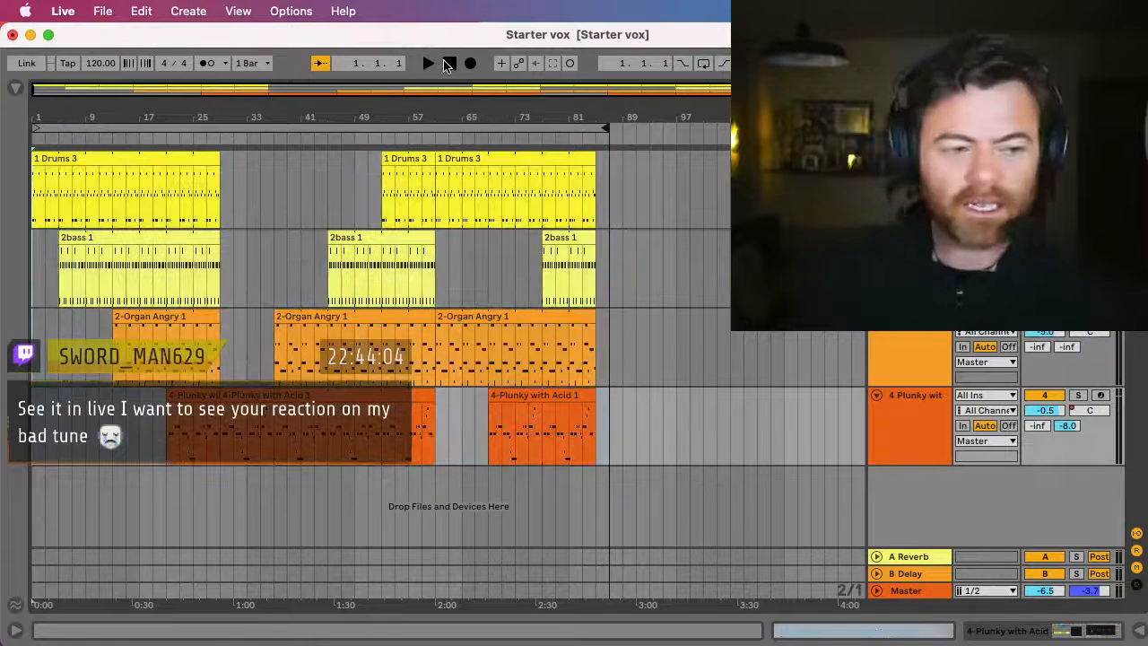